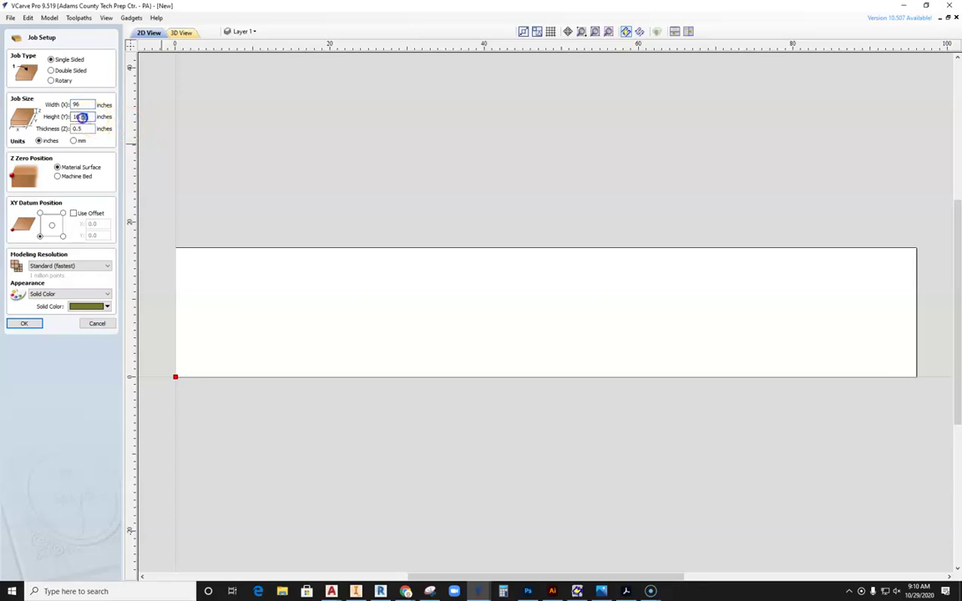
Step: Set the job height to 48 inches and accept the 96 x 48 x 0.5 inch single-sided job setup
click(192, 292)
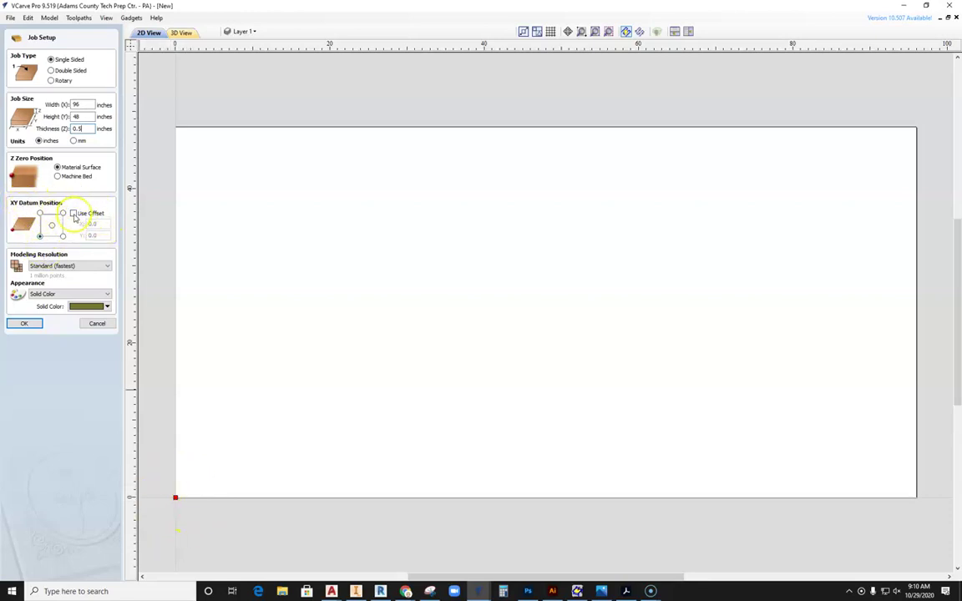
click(24, 323)
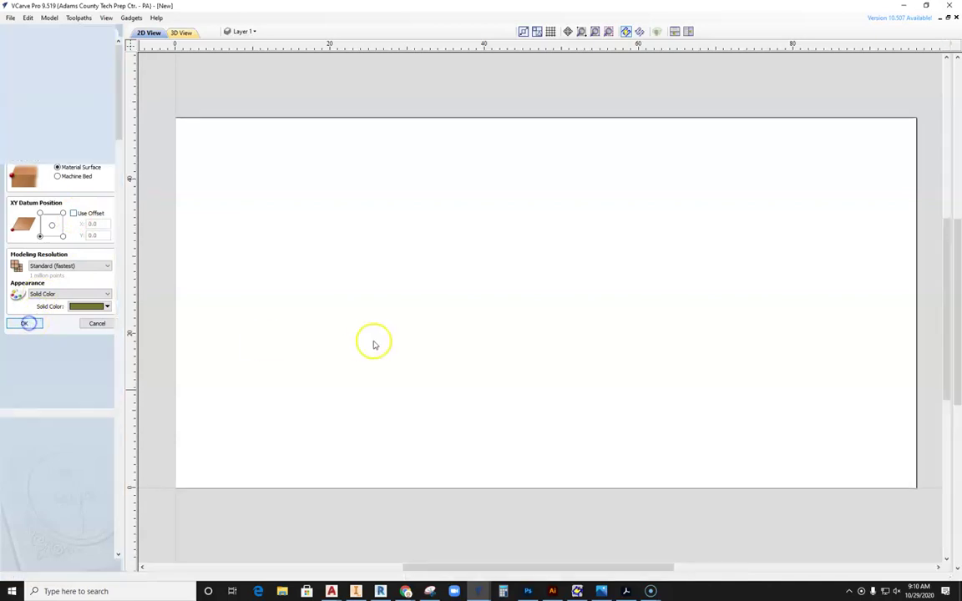
scroll(380, 291, down, 1)
scroll(399, 327, up, 1)
scroll(387, 332, down, 1)
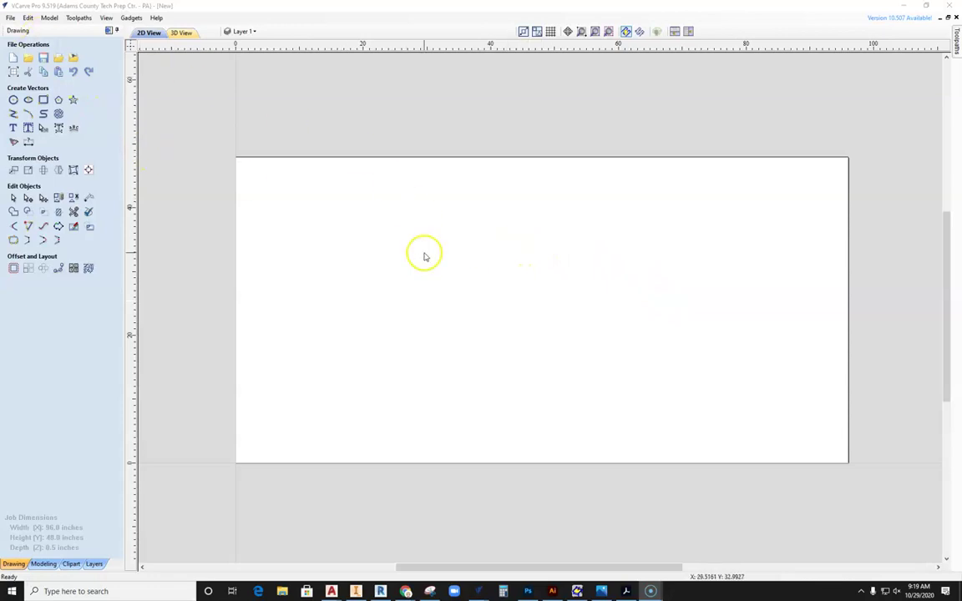
Step: Import the vector file "Be Here Line 3 sized 47.5" from the EPS Files folder inside Be Here
click(11, 18)
mouse_move(52, 131)
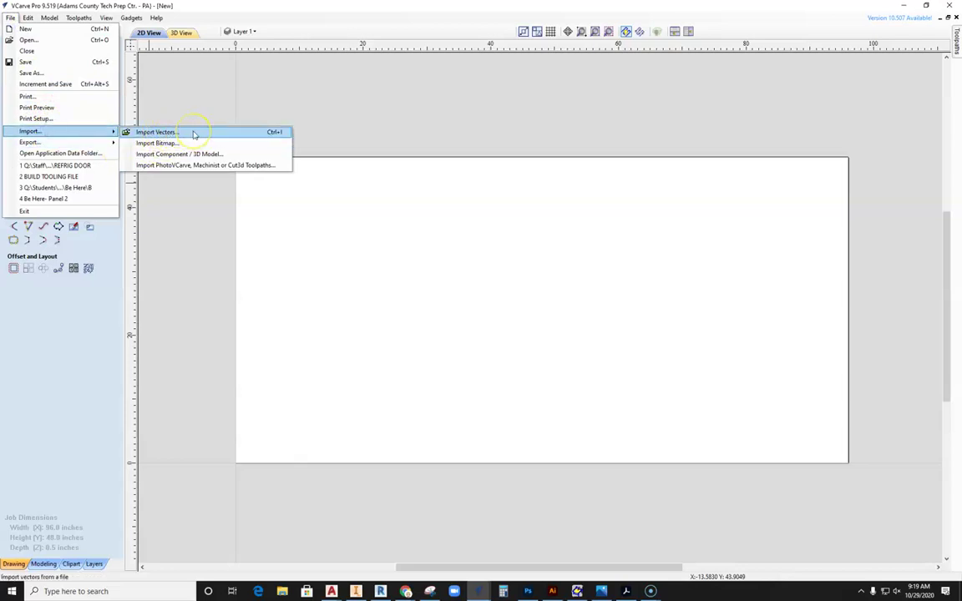
click(193, 132)
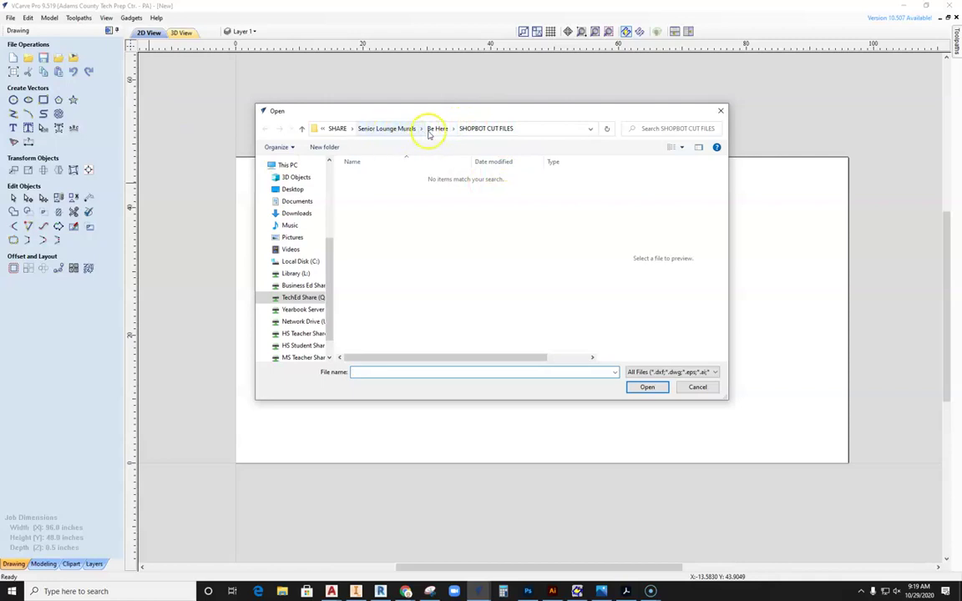
click(436, 131)
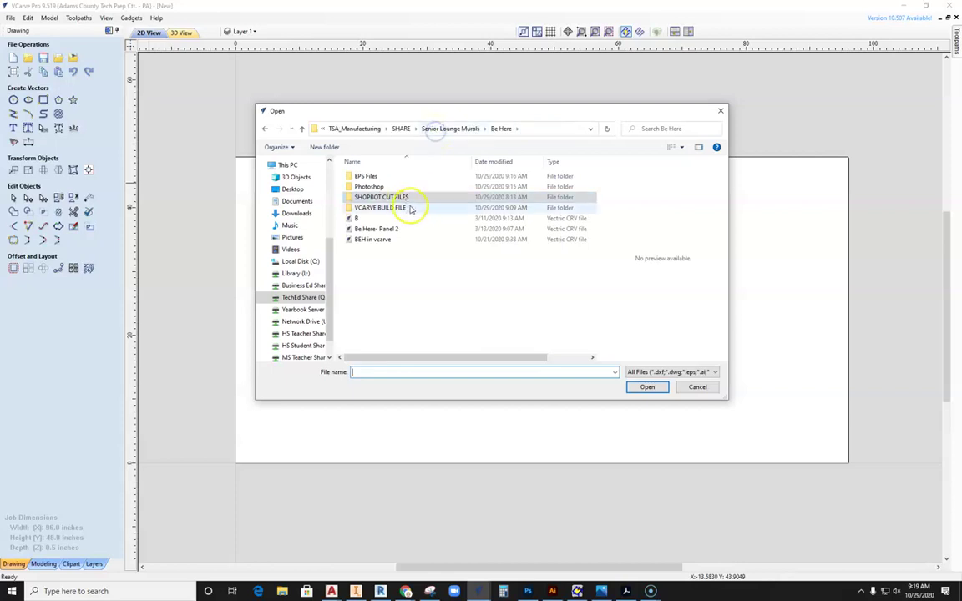
double_click(358, 177)
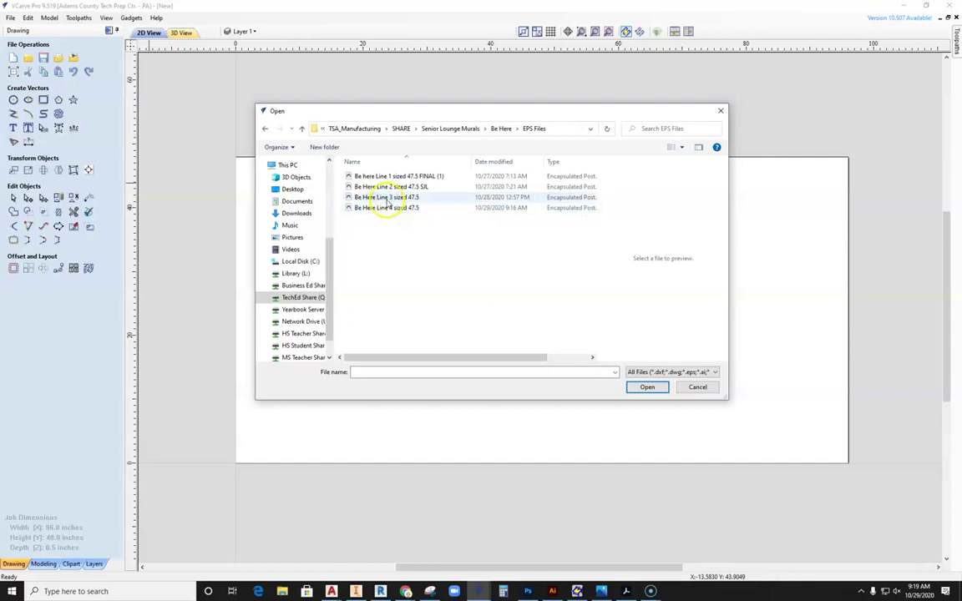
click(384, 198)
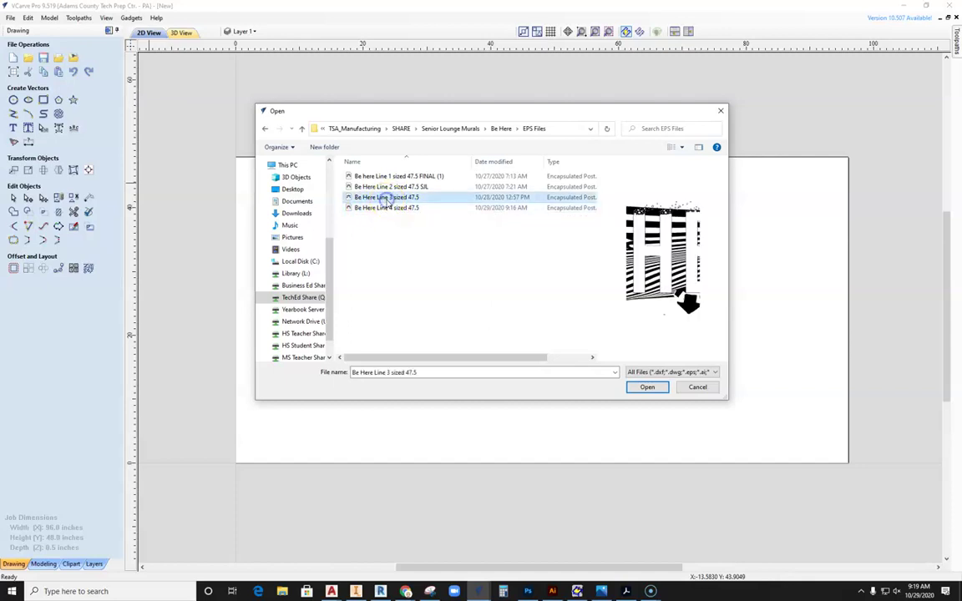
click(649, 388)
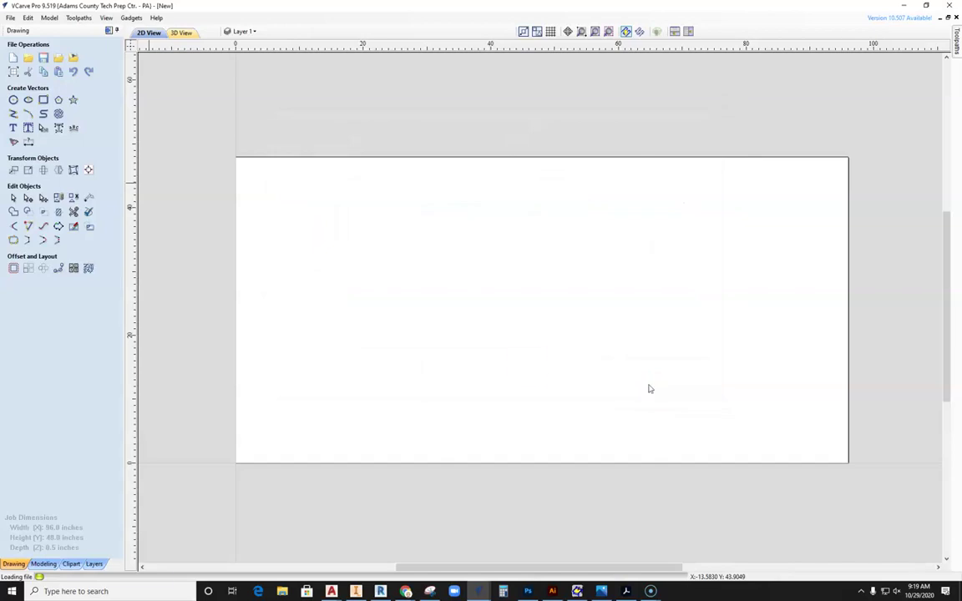
Step: Move the imported Line 3 artwork off the sheet to the empty area above and left of it, and deselect it
scroll(549, 332, down, 3)
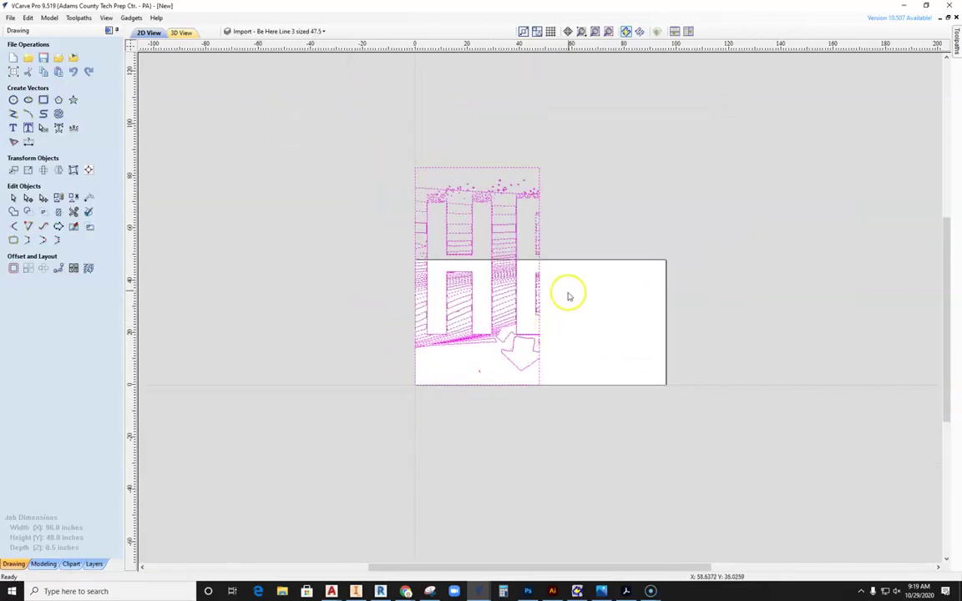
click(513, 242)
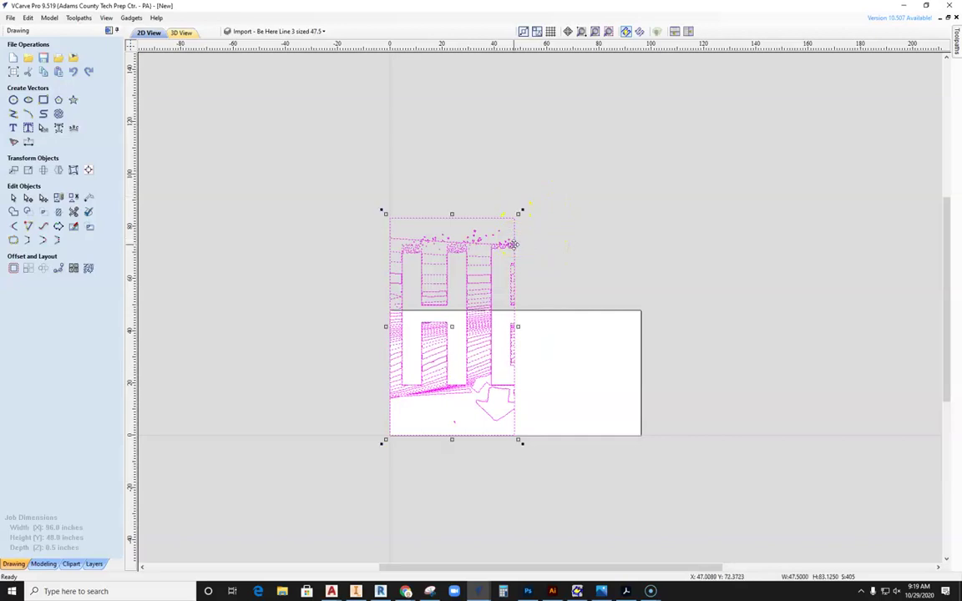
scroll(514, 242, up, 3)
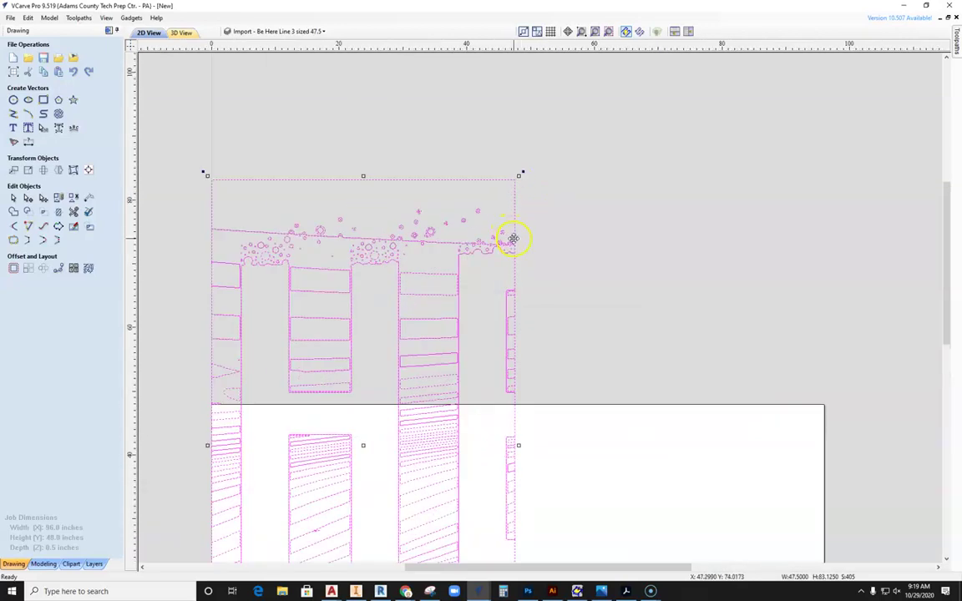
scroll(514, 240, down, 4)
drag(539, 254, 403, 149)
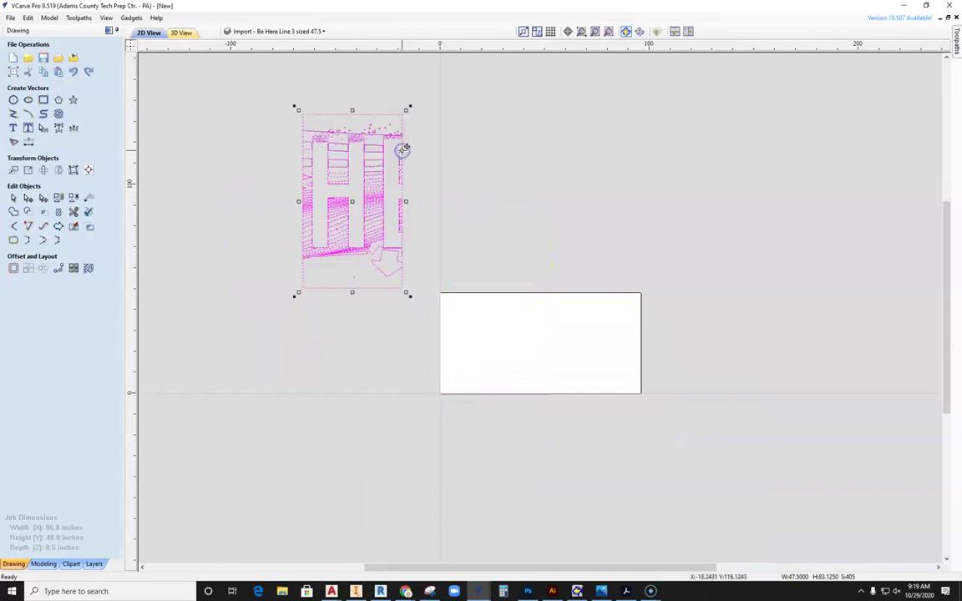
click(493, 244)
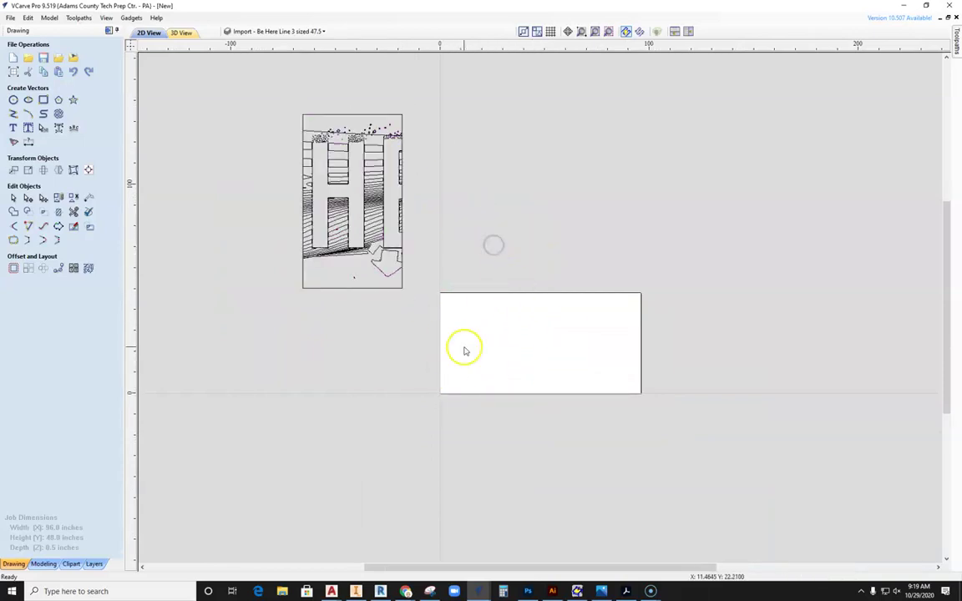
Step: Import the vector file "Be Here Line 4 sized 47.5" from the EPS Files folder
click(10, 18)
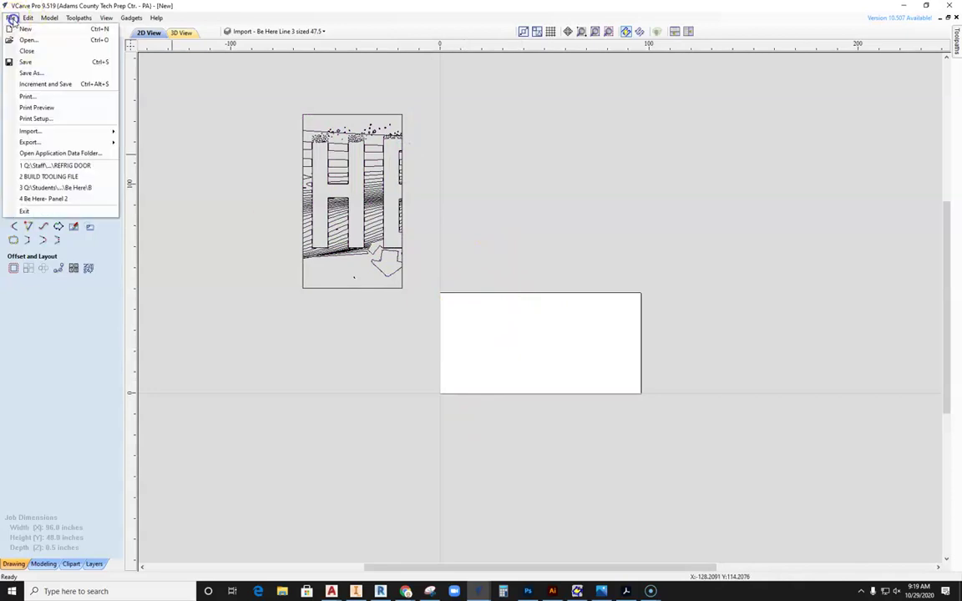
mouse_move(116, 131)
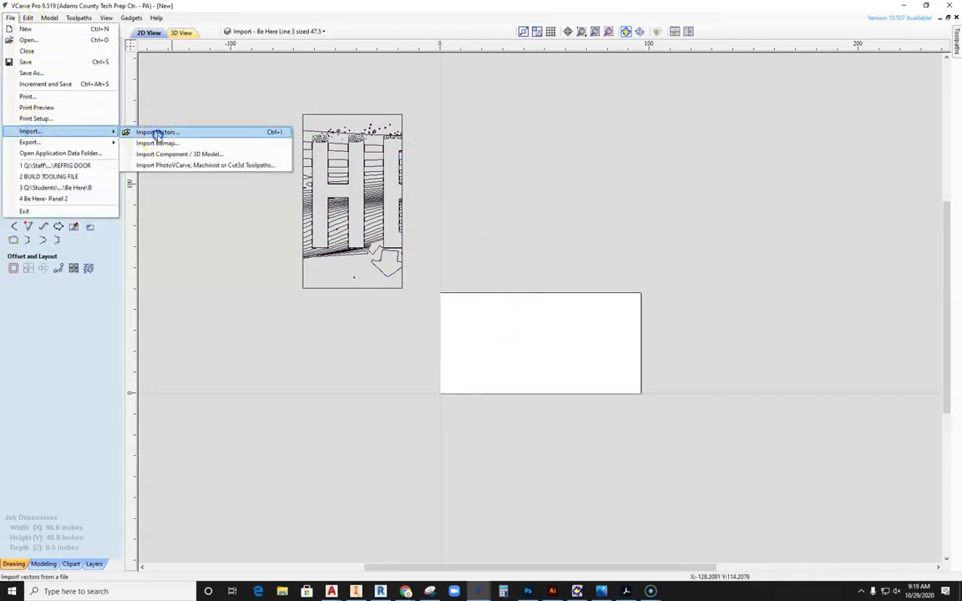
click(157, 134)
click(360, 208)
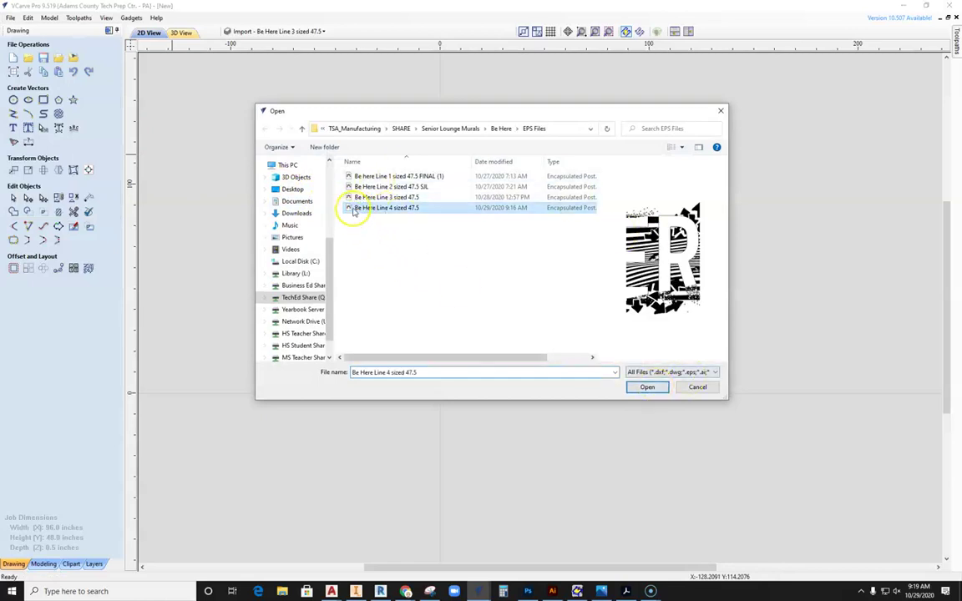
click(651, 388)
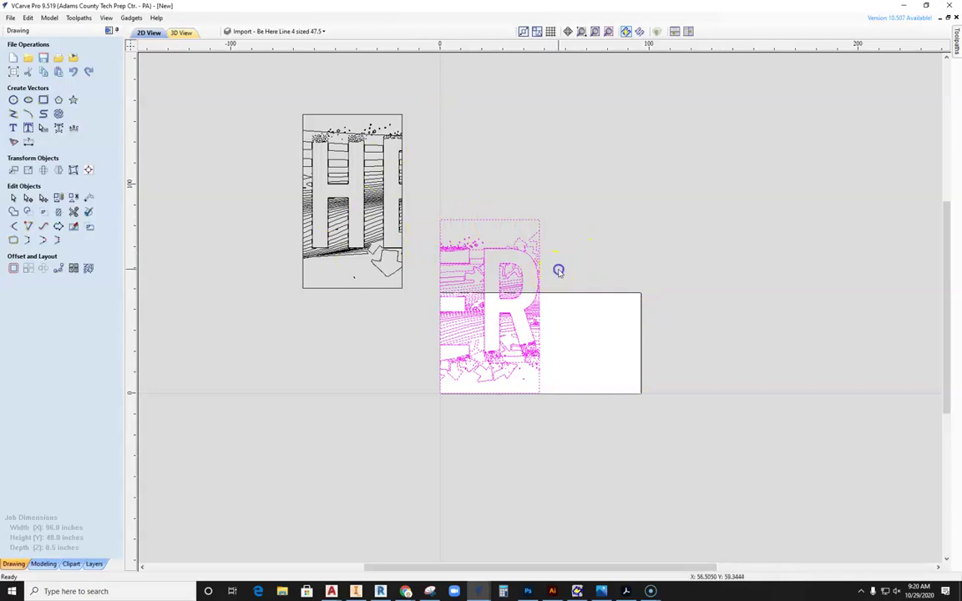
Step: Rotate the imported Line 4 artwork by 90 degrees so its long side runs along the sheet's length
click(559, 272)
click(431, 432)
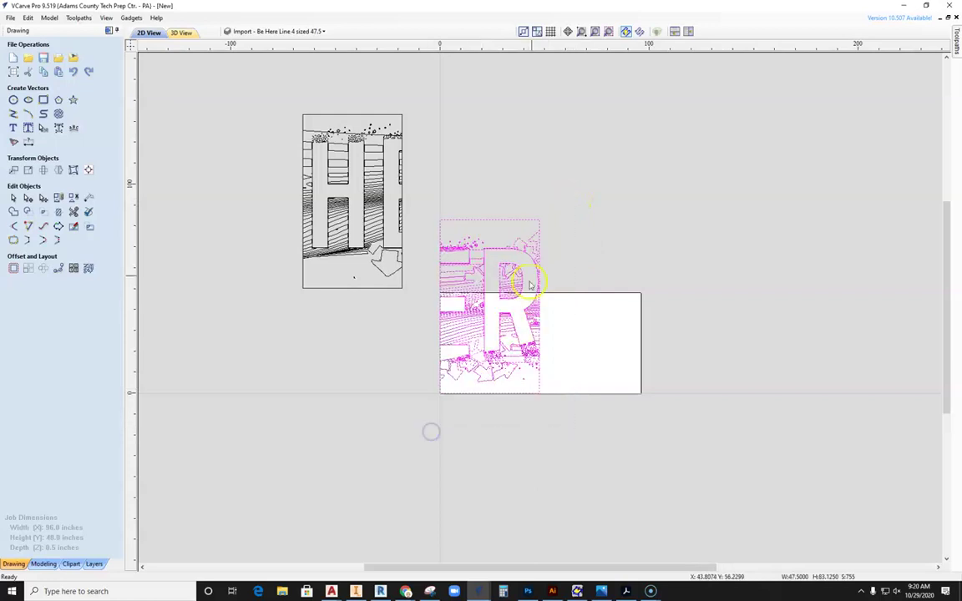
scroll(542, 237, up, 2)
click(537, 238)
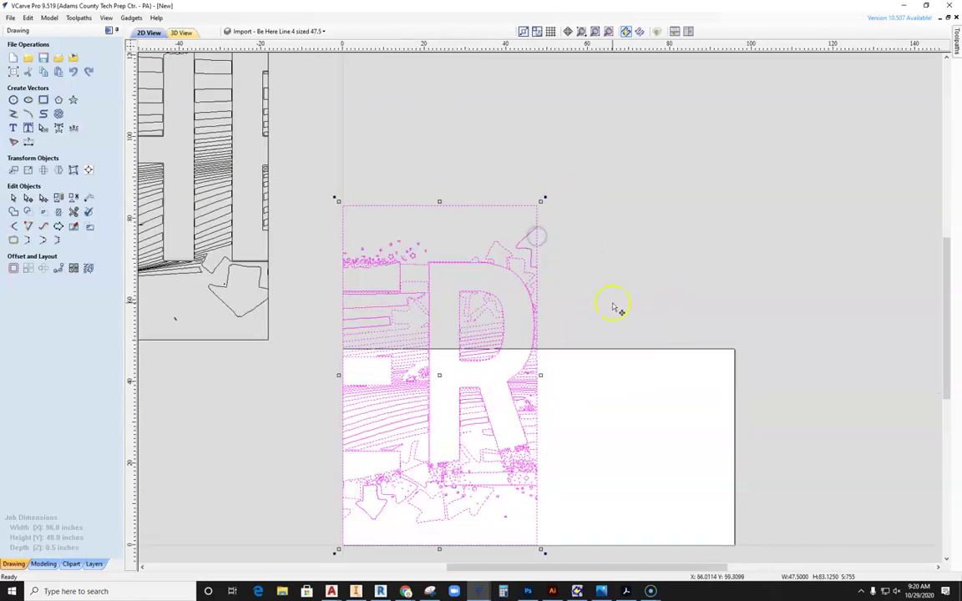
scroll(598, 296, down, 2)
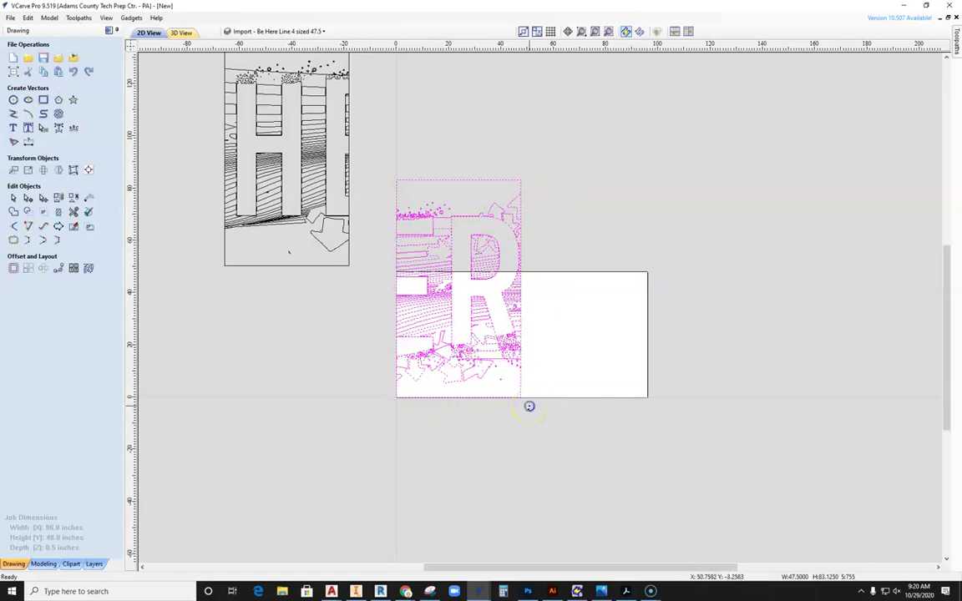
drag(530, 407, 365, 399)
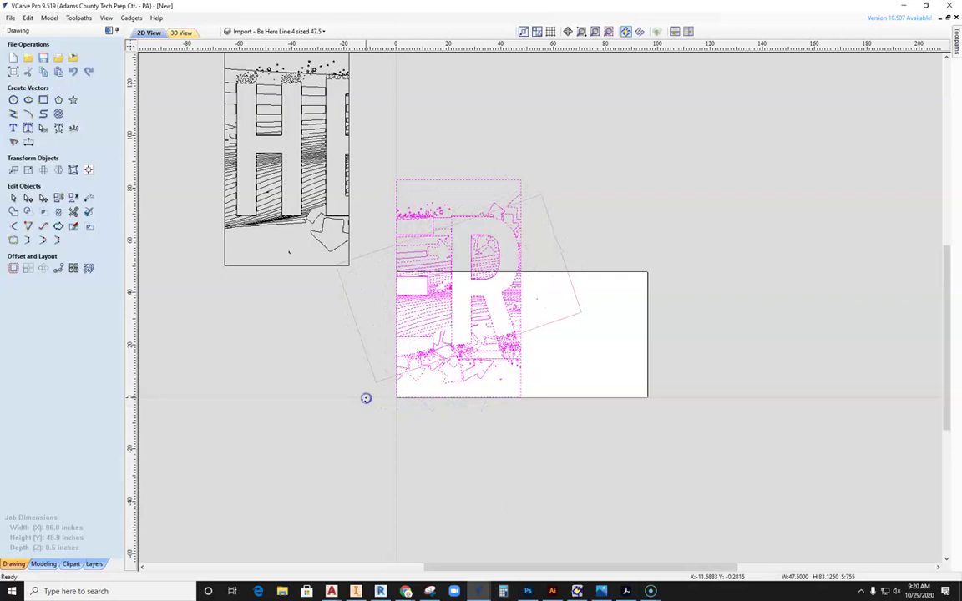
text(90)
key(Return)
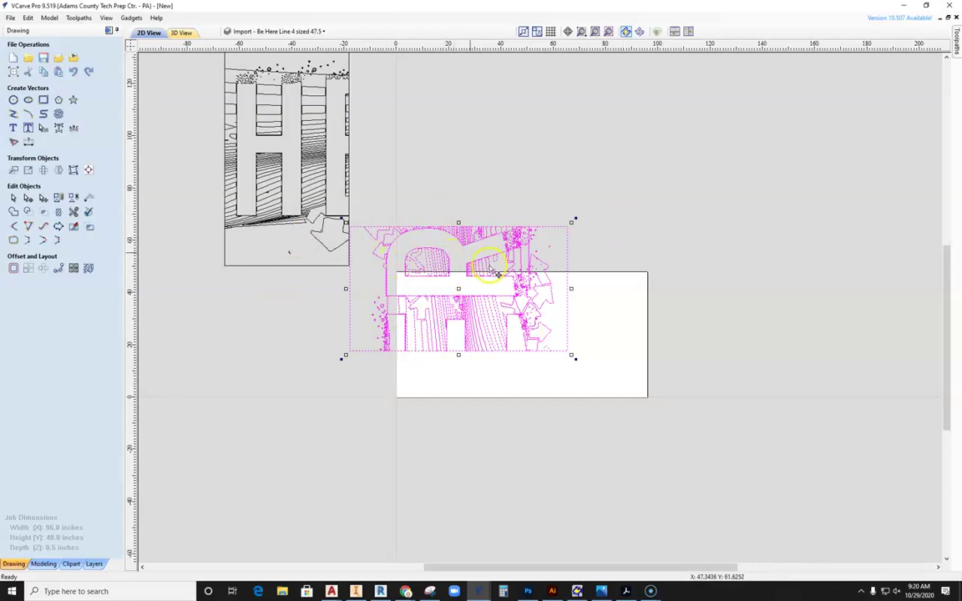
Step: Rotate the Line 4 artwork another half turn, move it right within the sheet's width, and deselect it
scroll(483, 265, up, 1)
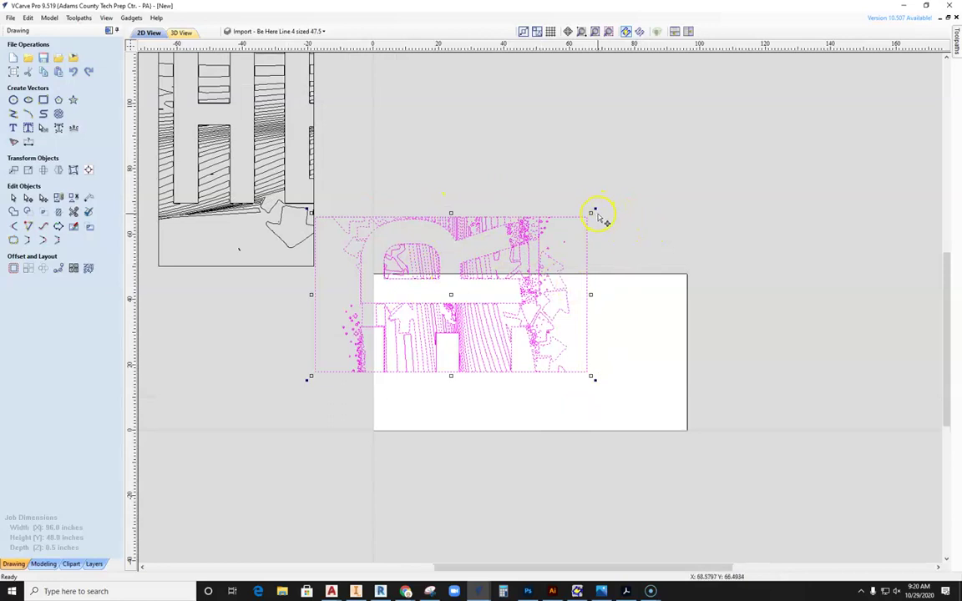
drag(594, 210, 399, 424)
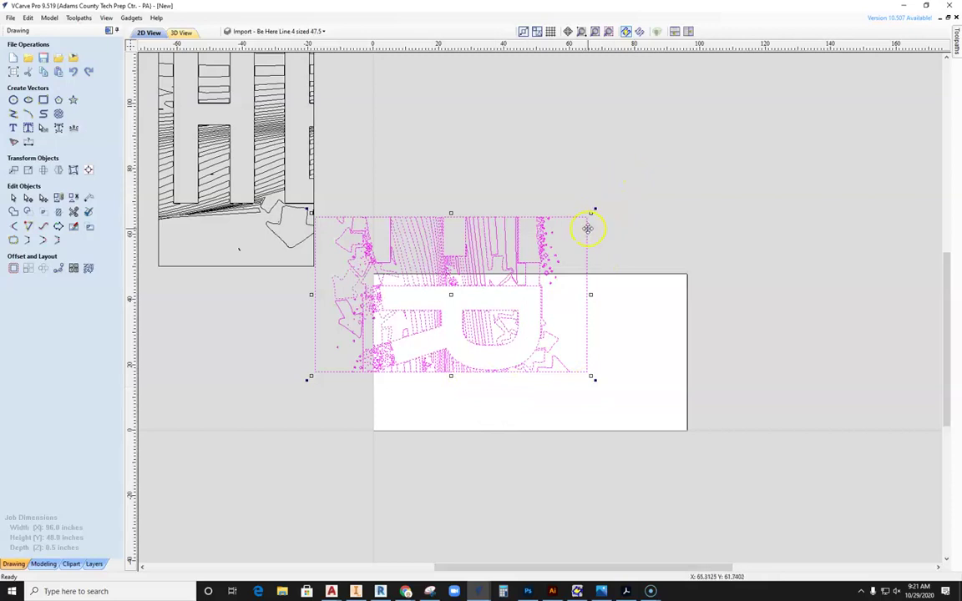
drag(627, 230, 672, 221)
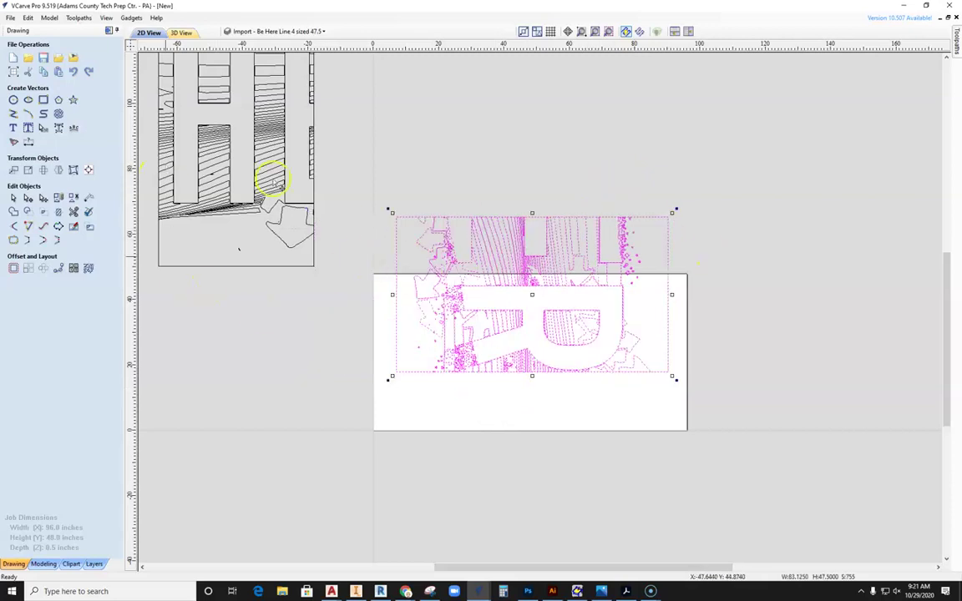
click(284, 315)
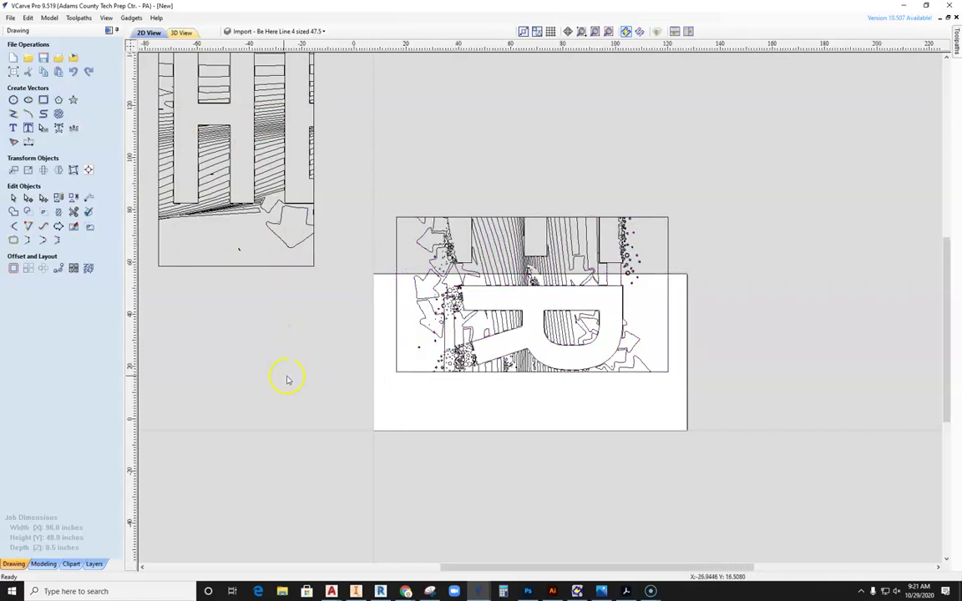
Step: Rotate the Line 3 artwork a quarter turn to lie horizontally and another 180 degrees so the arrow ends up at the lower left
scroll(286, 360, down, 2)
drag(375, 165, 206, 363)
click(381, 114)
drag(385, 101, 298, 318)
text(180)
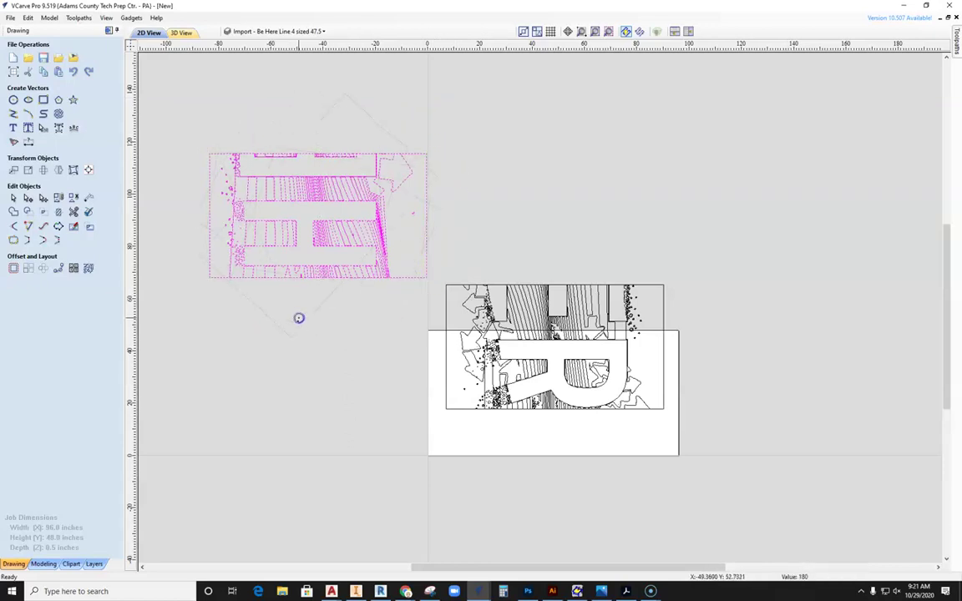
key(Return)
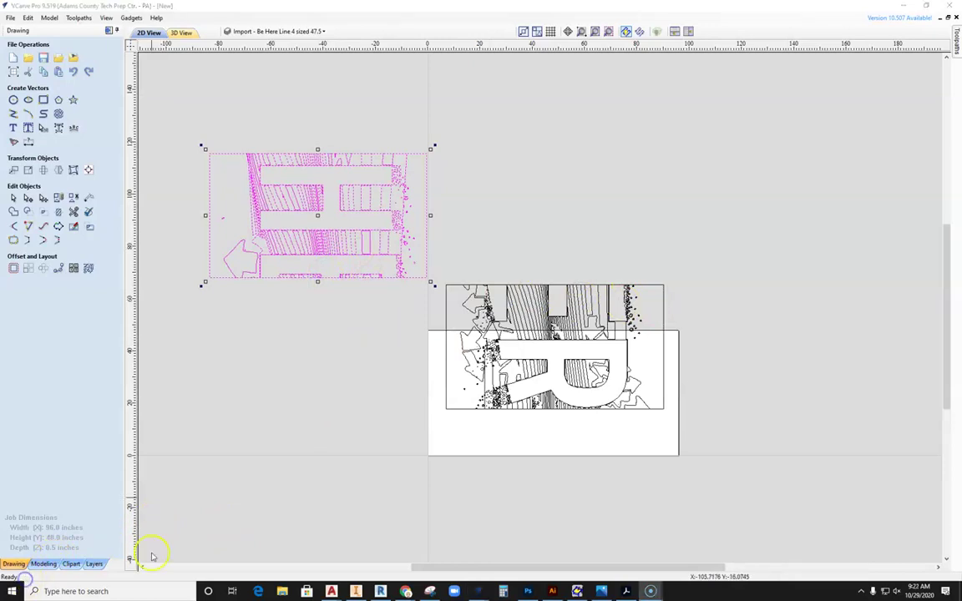
Step: Display the layers list and deselect the Line 3 artwork
scroll(435, 447, up, 2)
middle_drag(436, 447, 432, 378)
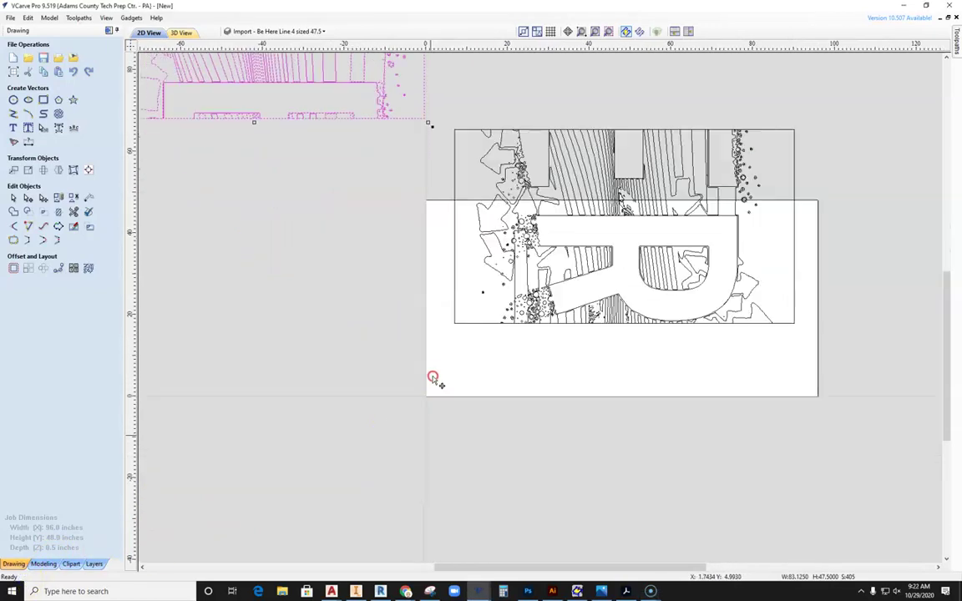
scroll(443, 398, up, 2)
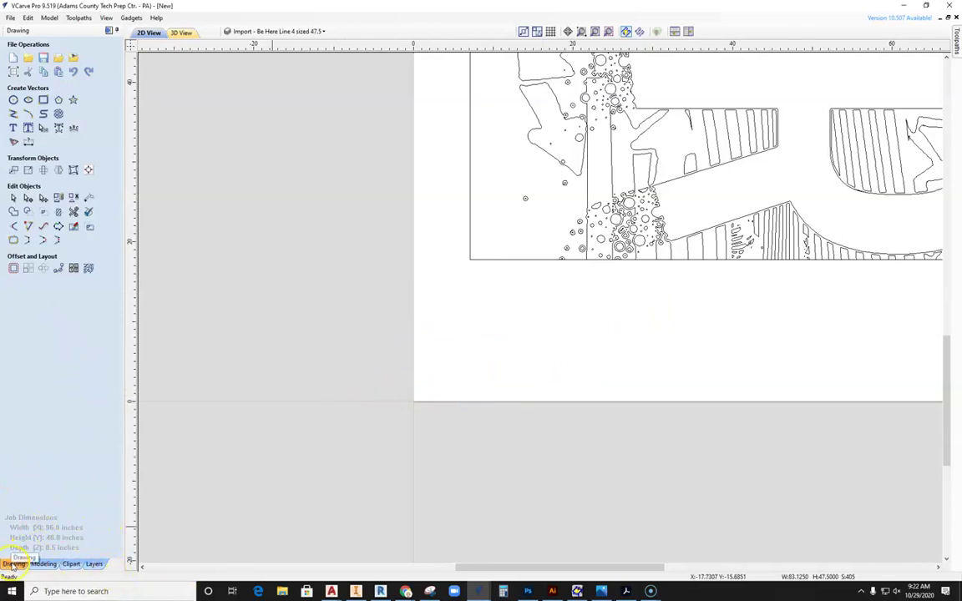
click(47, 564)
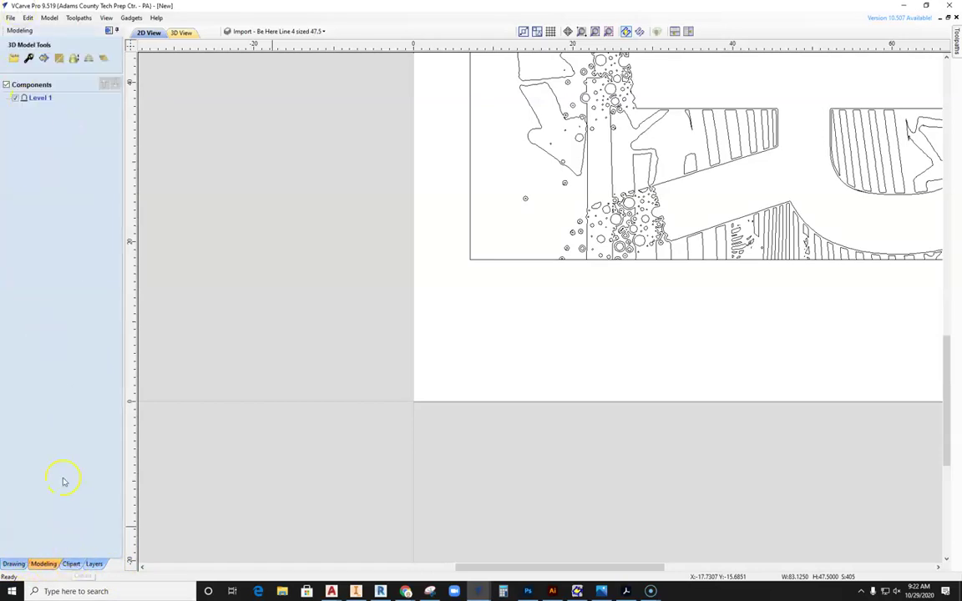
click(94, 565)
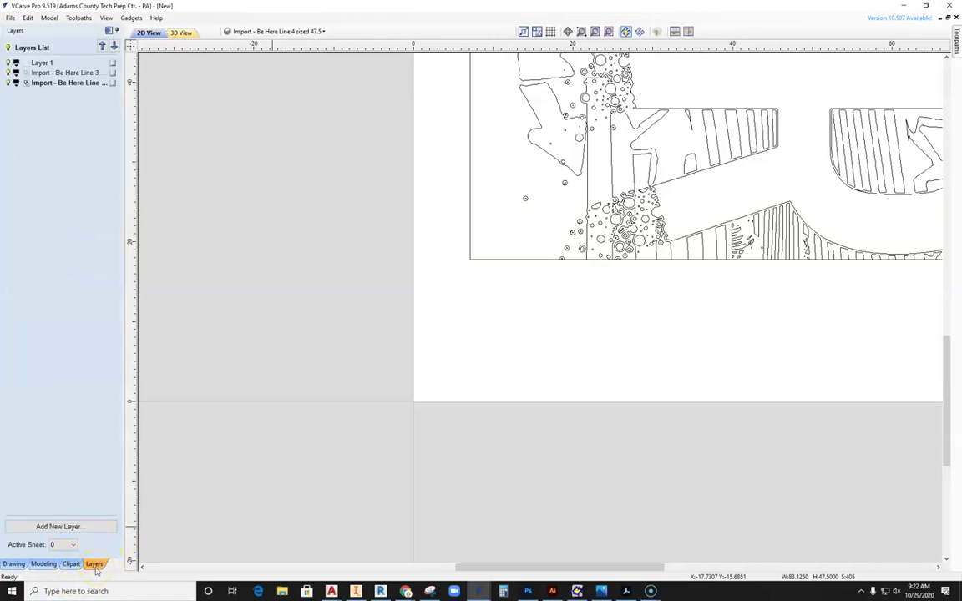
scroll(376, 336, down, 2)
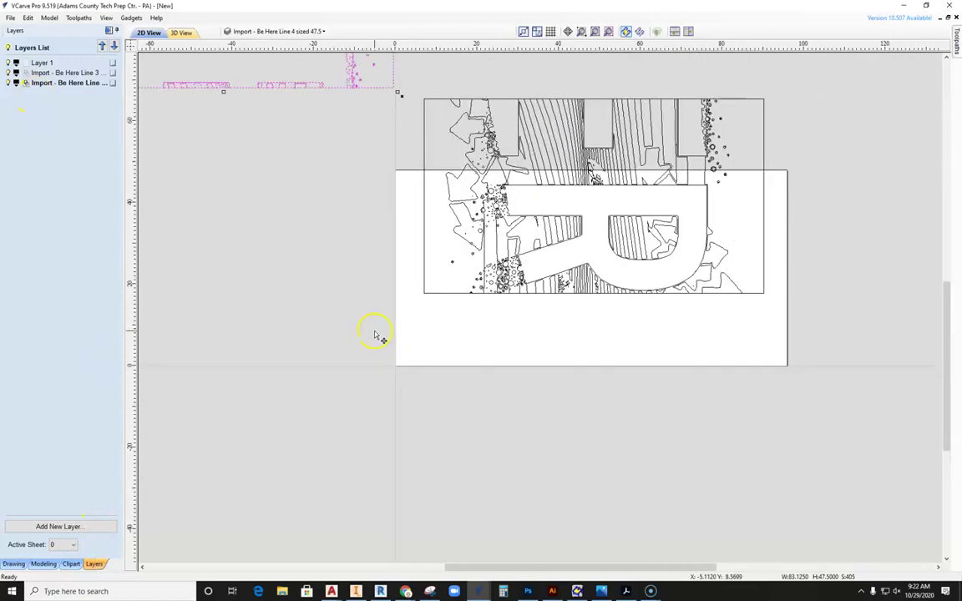
scroll(380, 337, down, 1)
click(232, 275)
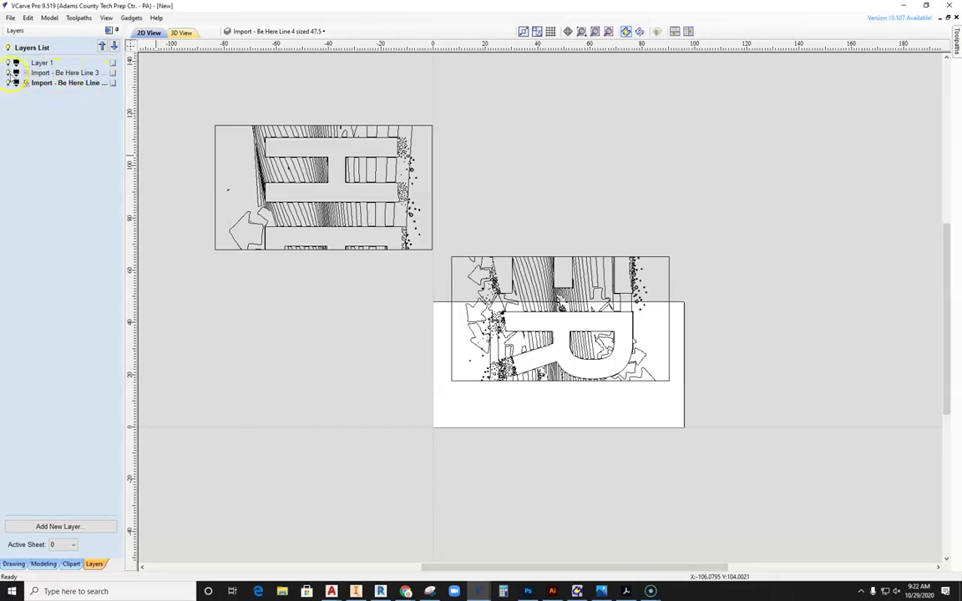
Step: Hide and redisplay the Line 3 import layer, and do the same for the Line 4 layer, to check their contents
click(8, 73)
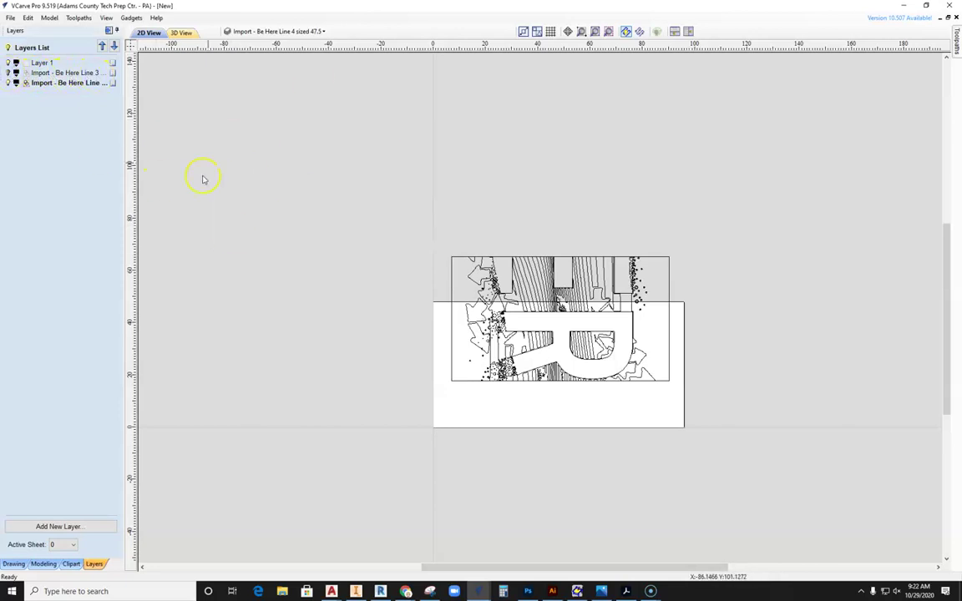
click(8, 73)
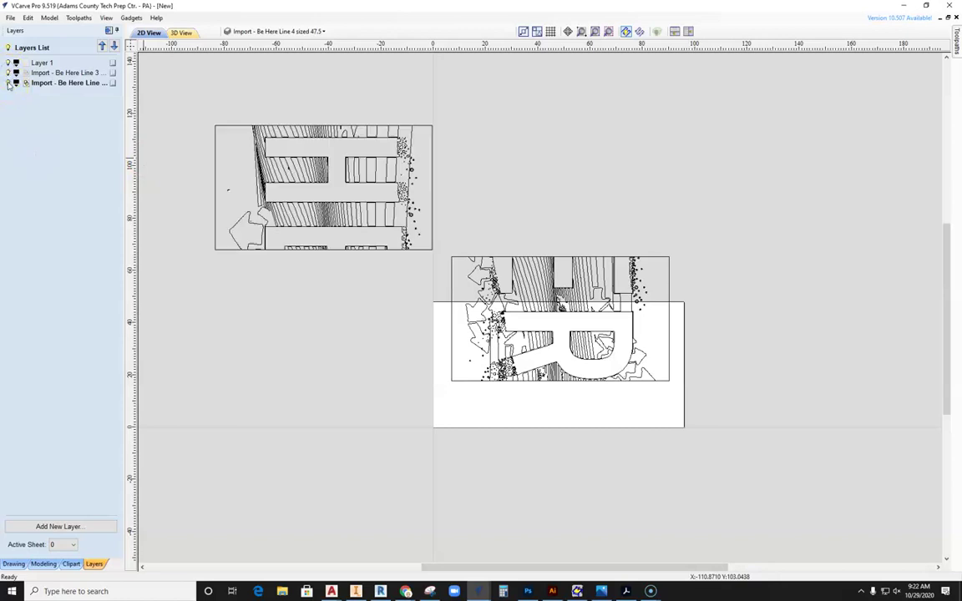
click(7, 82)
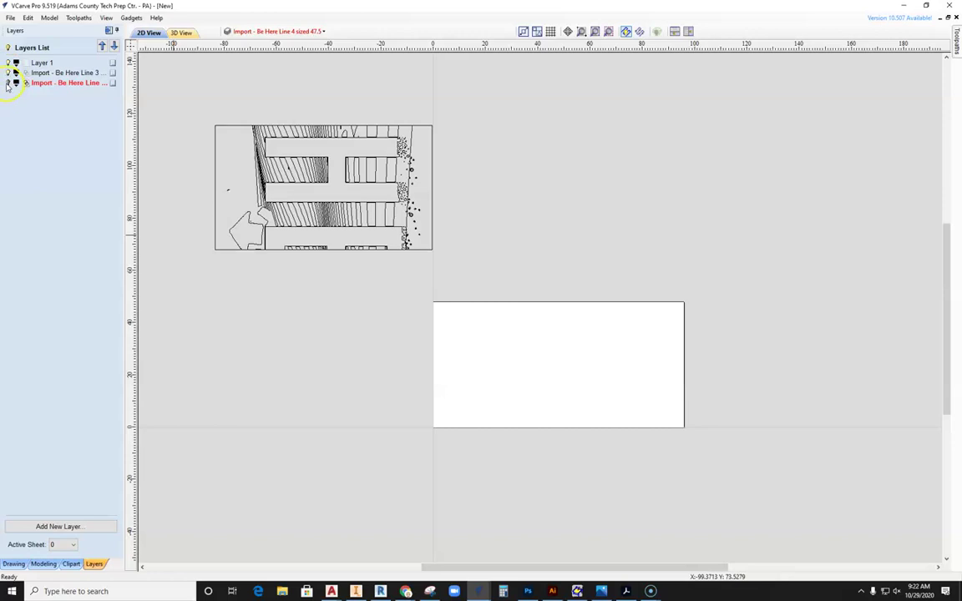
click(7, 82)
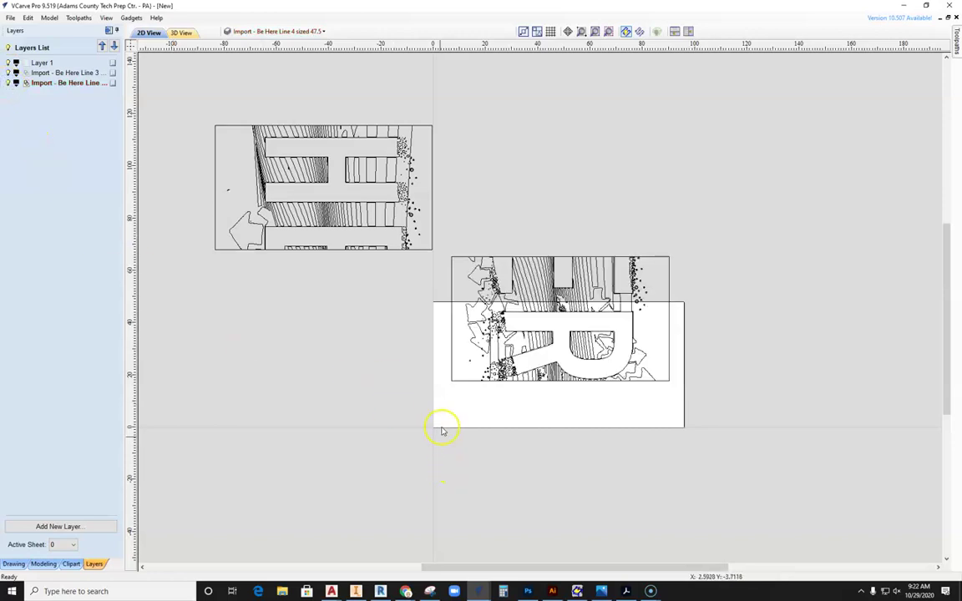
Step: Add a new layer named OFFSET and set its colour to cyan
scroll(441, 434, up, 2)
scroll(440, 433, up, 3)
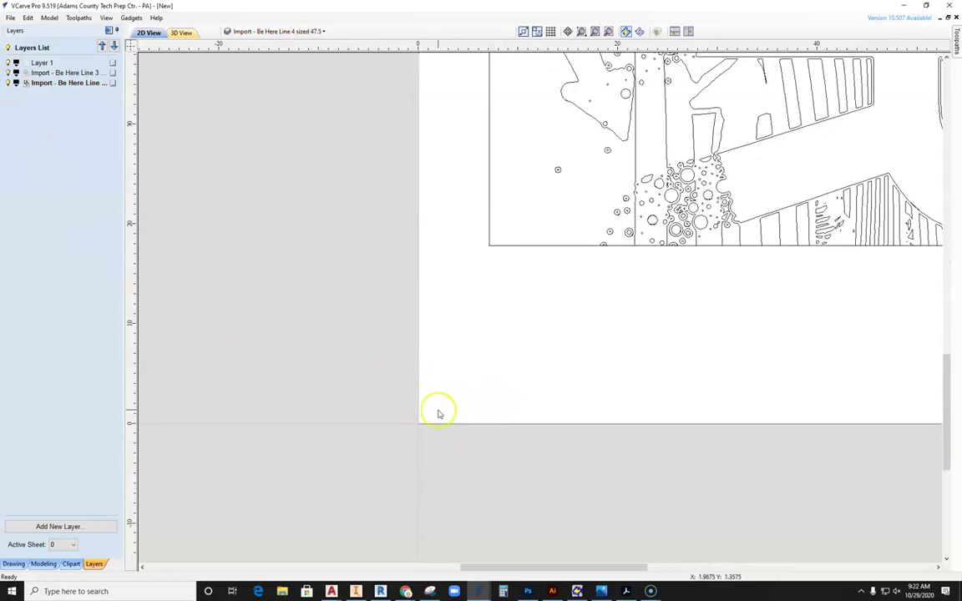
click(62, 528)
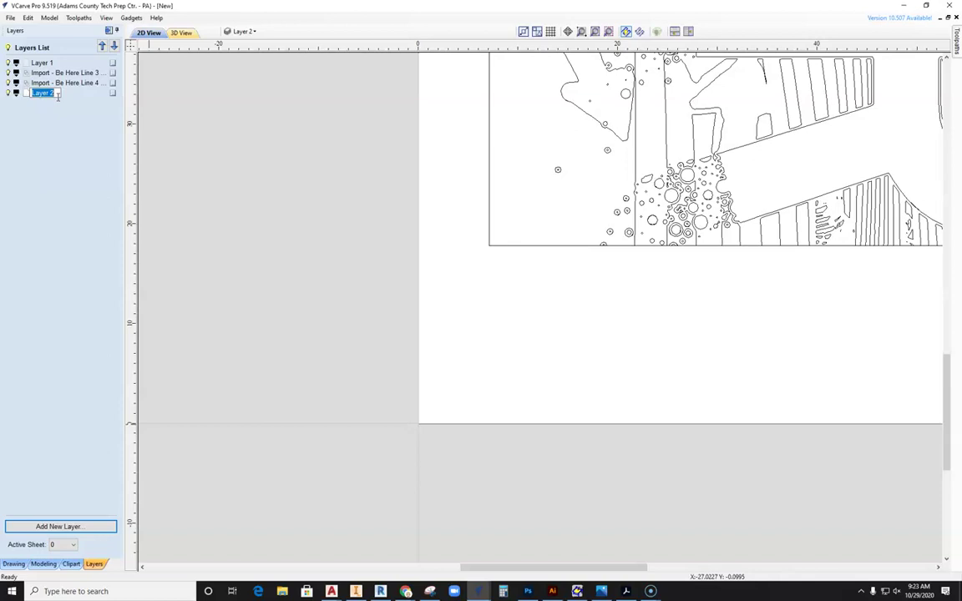
text(OFFSET)
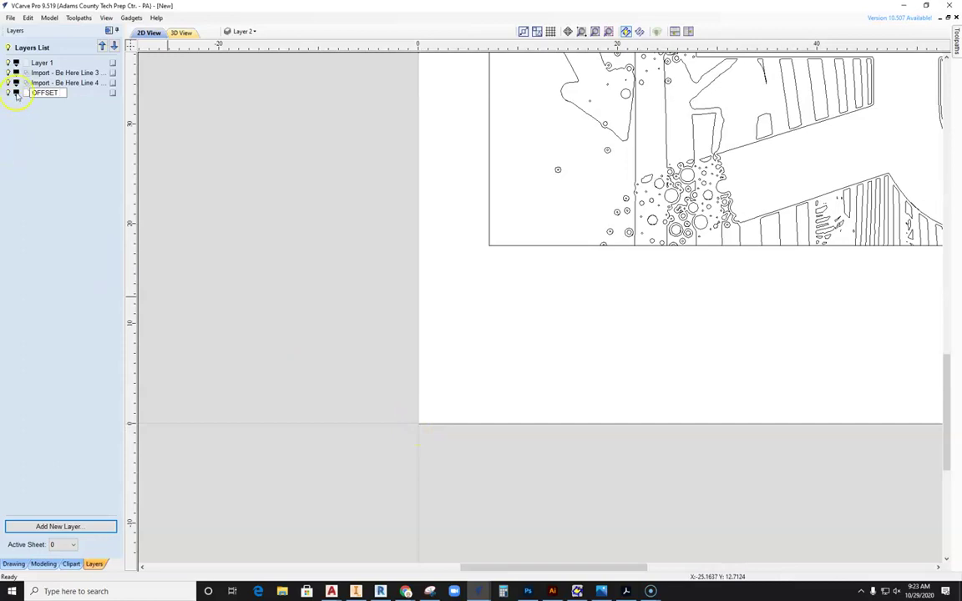
click(15, 92)
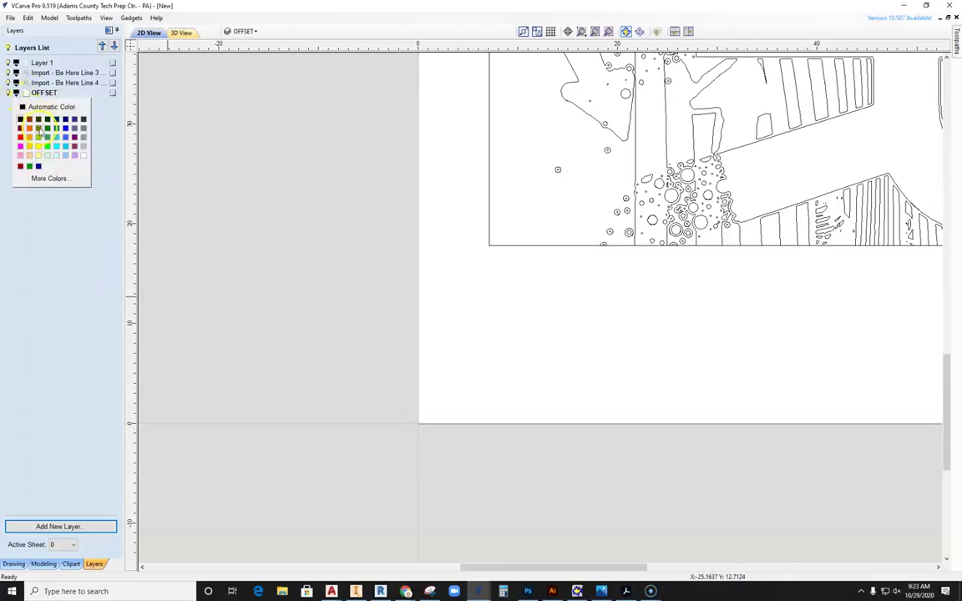
click(61, 154)
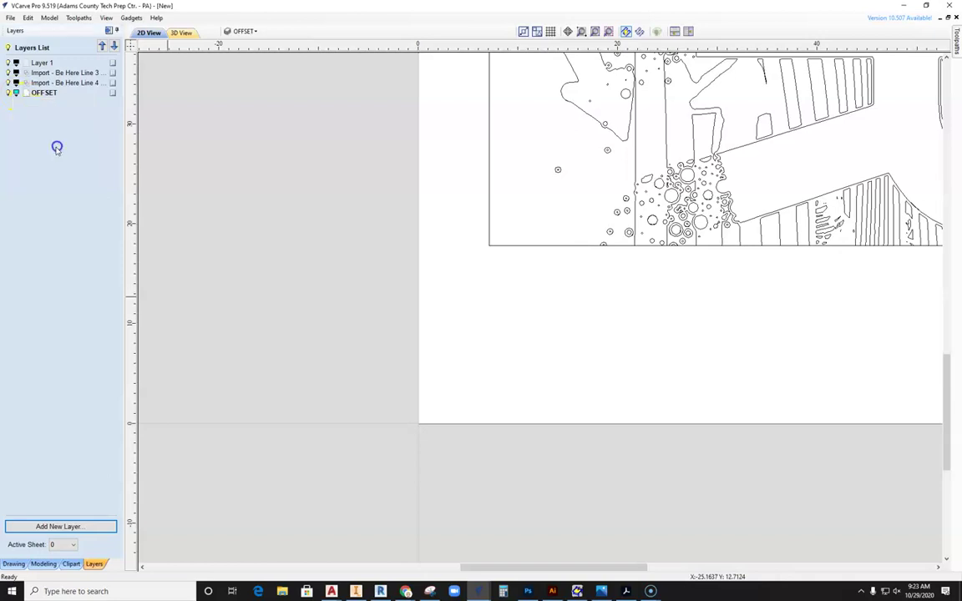
Step: Switch the active layer through the Line 4, Line 3 and Layer 1 layers and return to OFFSET
click(44, 94)
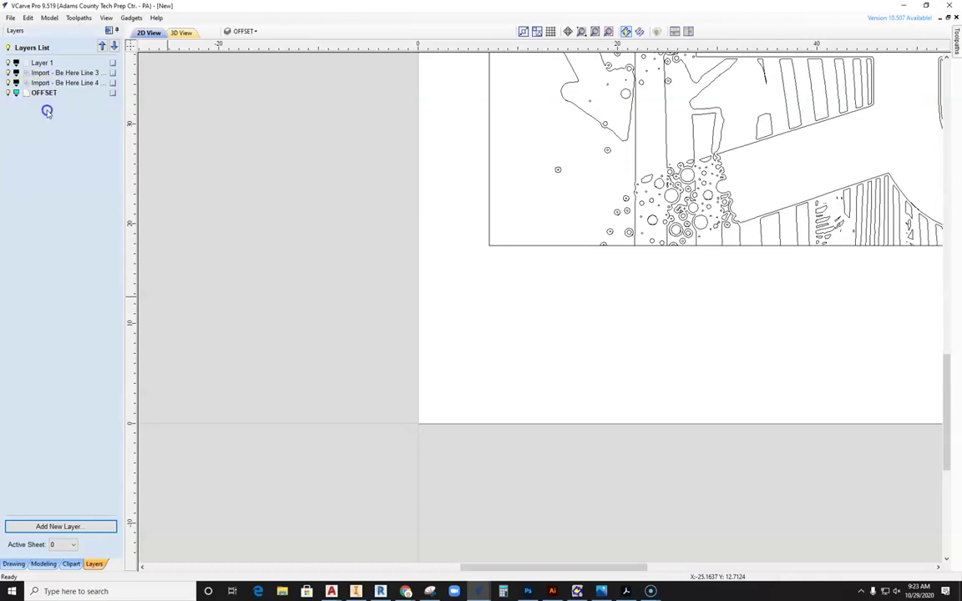
click(43, 83)
click(42, 73)
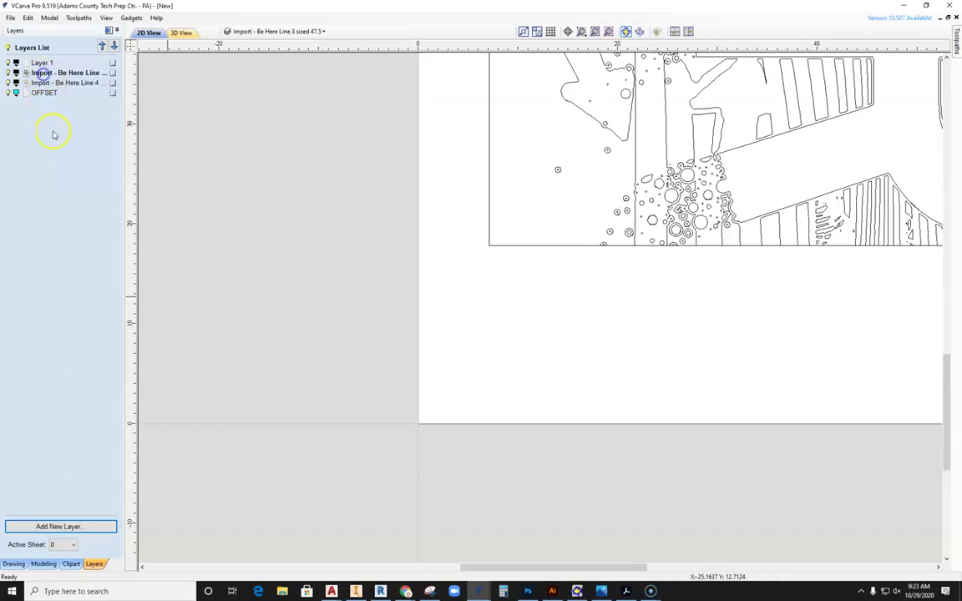
click(40, 64)
click(42, 93)
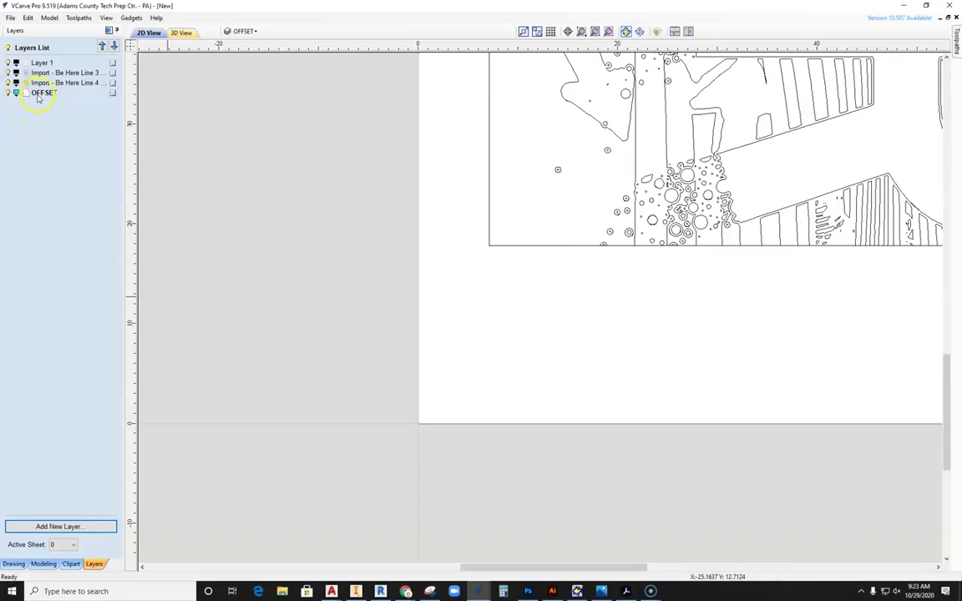
Step: Draw a vertical line 0.25 inches long upward from the sheet's lower-left corner at X0 Y0 on the OFFSET layer
click(10, 565)
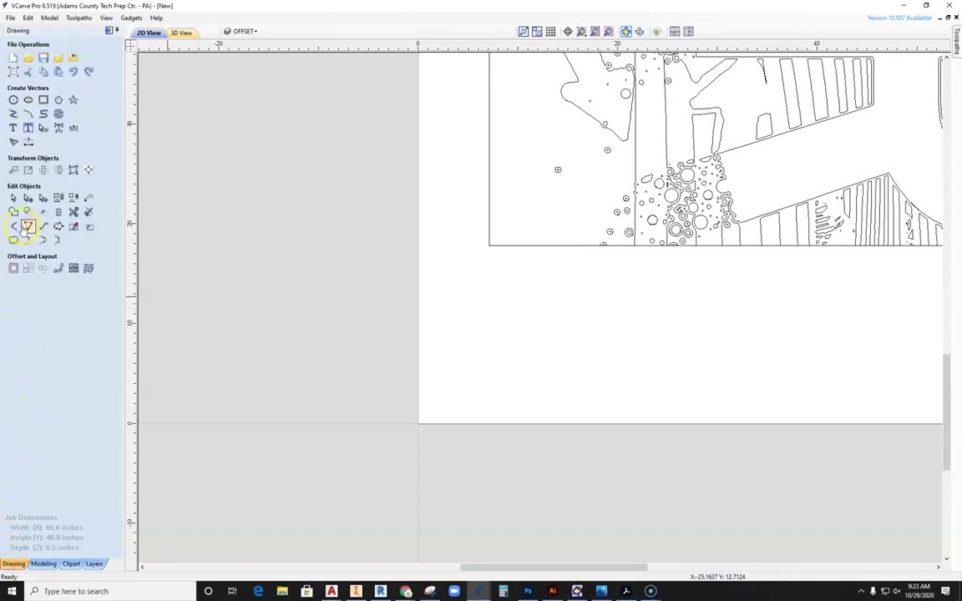
click(14, 113)
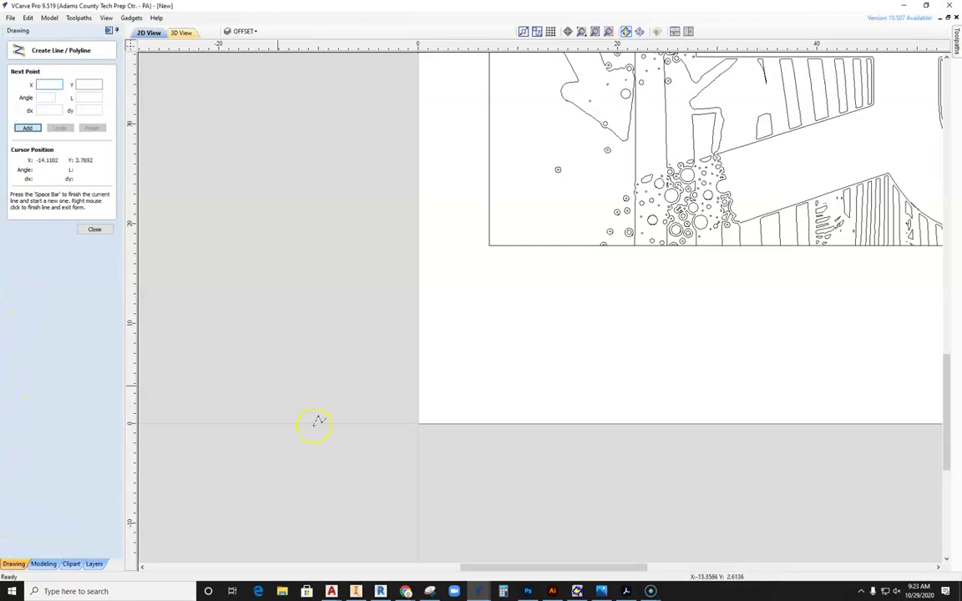
click(419, 424)
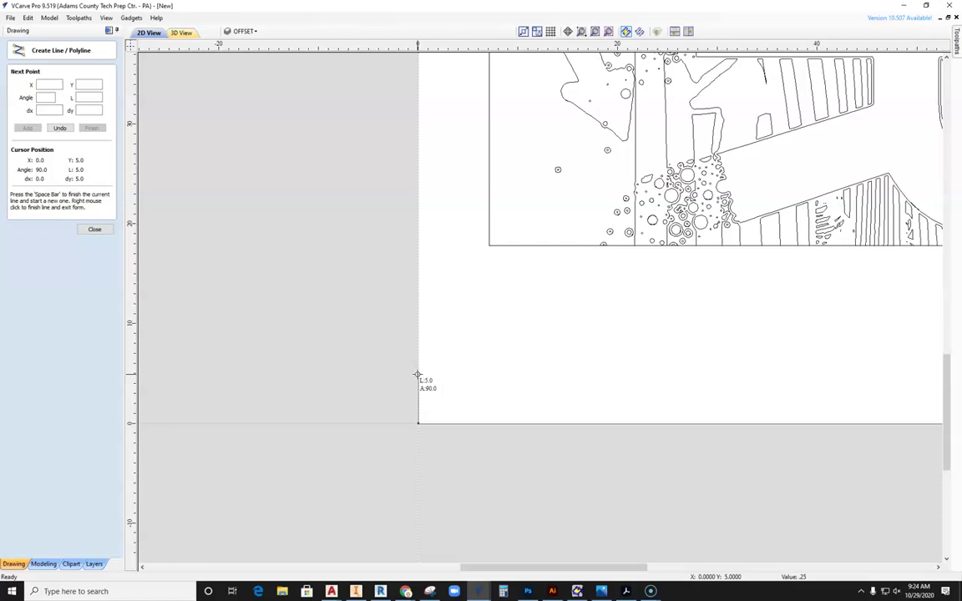
click(418, 421)
scroll(428, 432, up, 2)
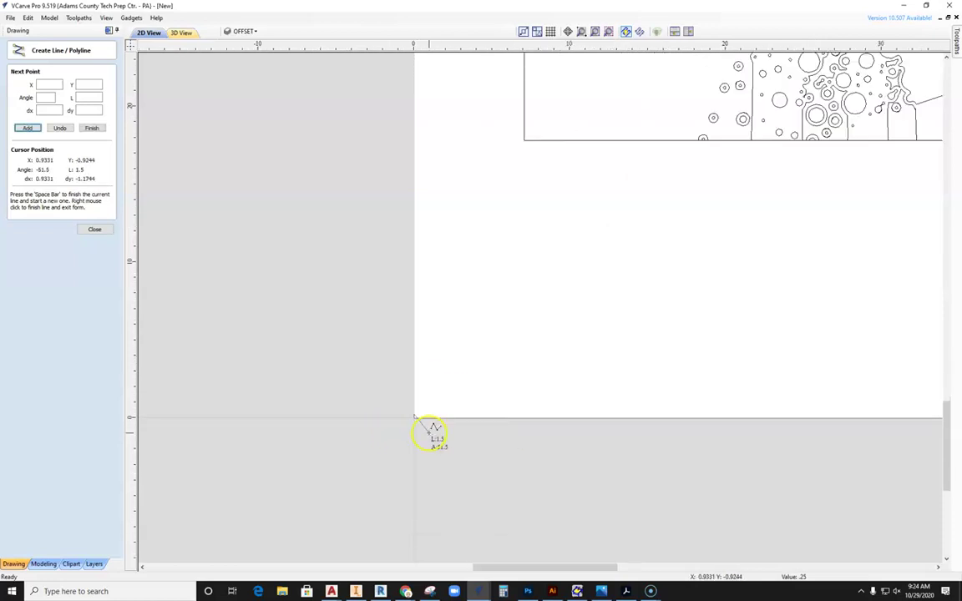
scroll(429, 432, up, 3)
scroll(384, 373, up, 2)
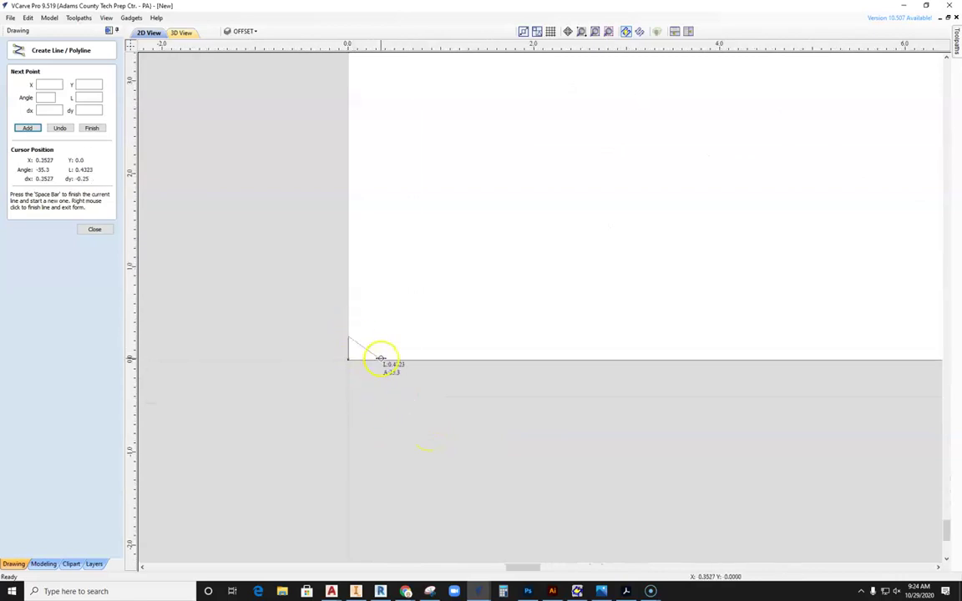
click(376, 357)
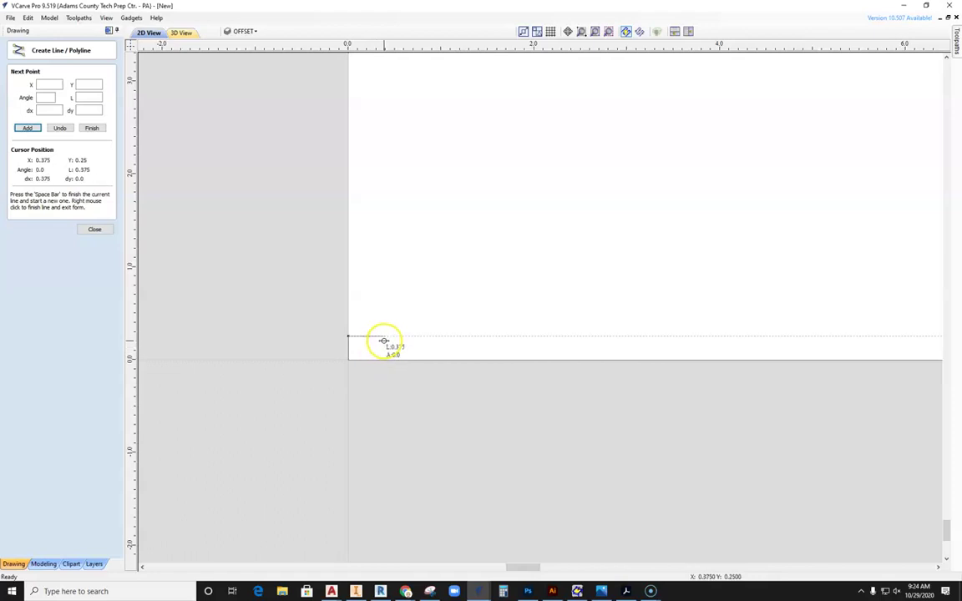
right_click(385, 345)
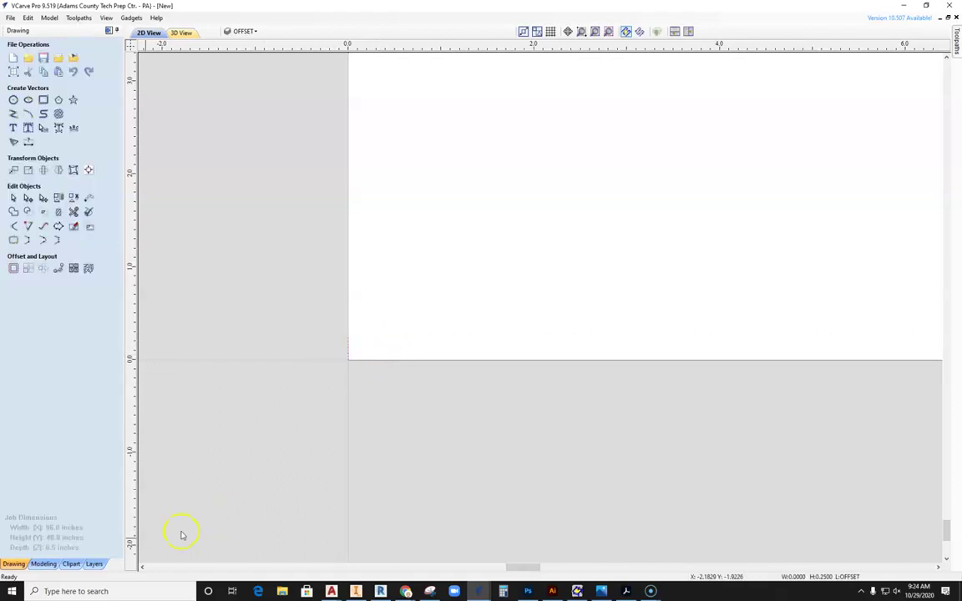
Step: Draw a horizontal line 6.25 inches long into the sheet from the upper end of the short vertical line, and deselect it
scroll(285, 328, up, 3)
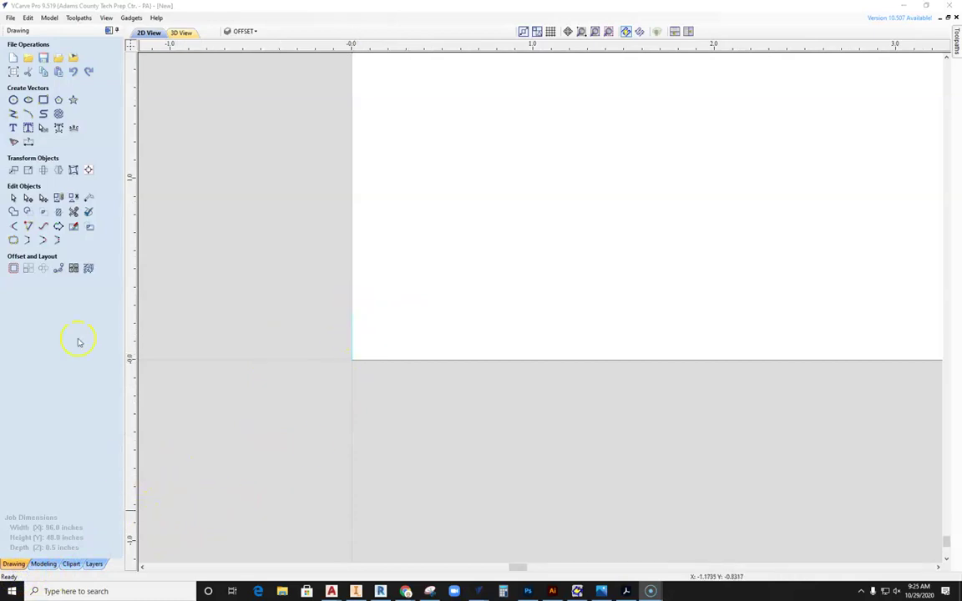
click(12, 113)
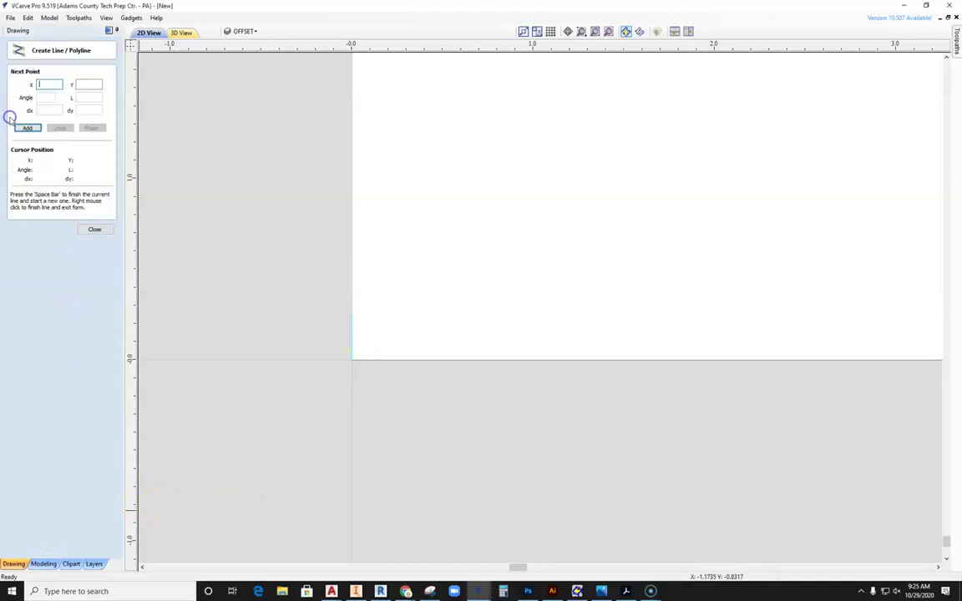
click(352, 312)
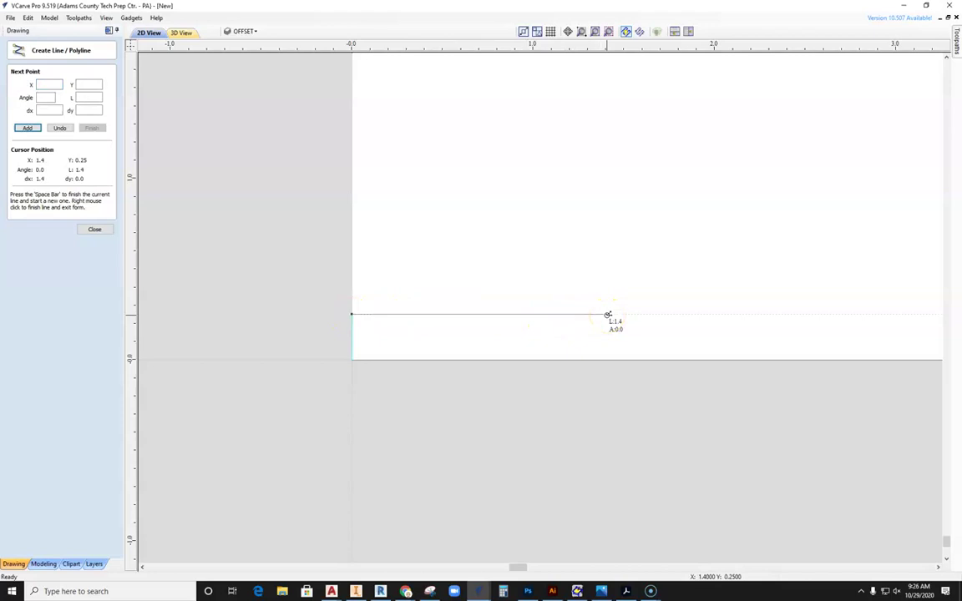
key(Return)
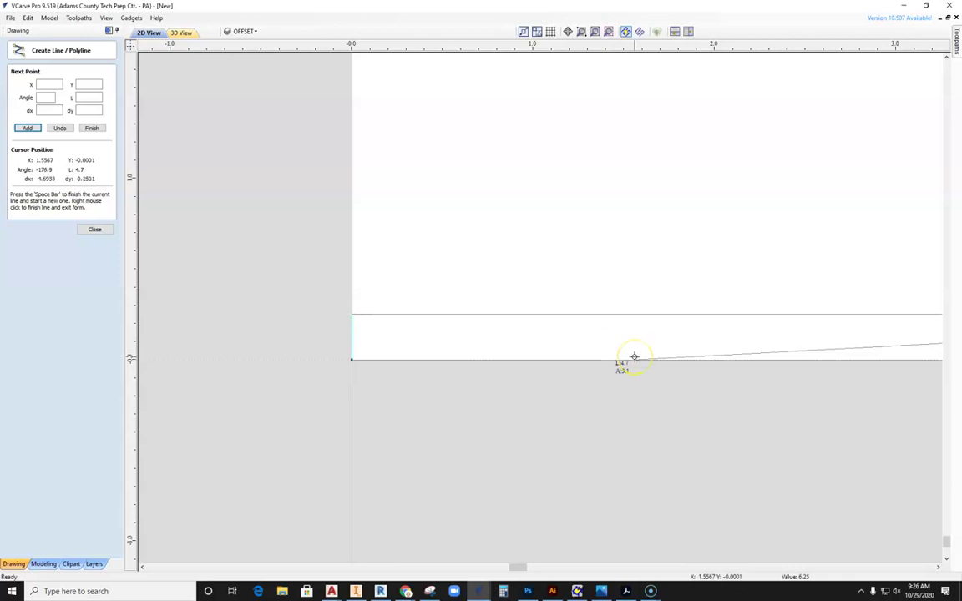
scroll(635, 357, down, 4)
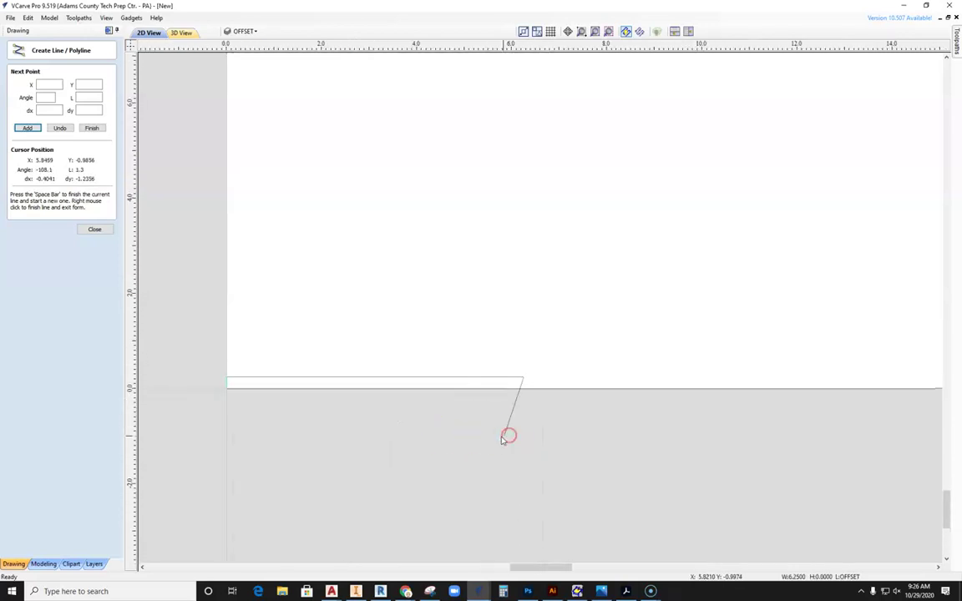
right_click(508, 436)
scroll(463, 338, down, 4)
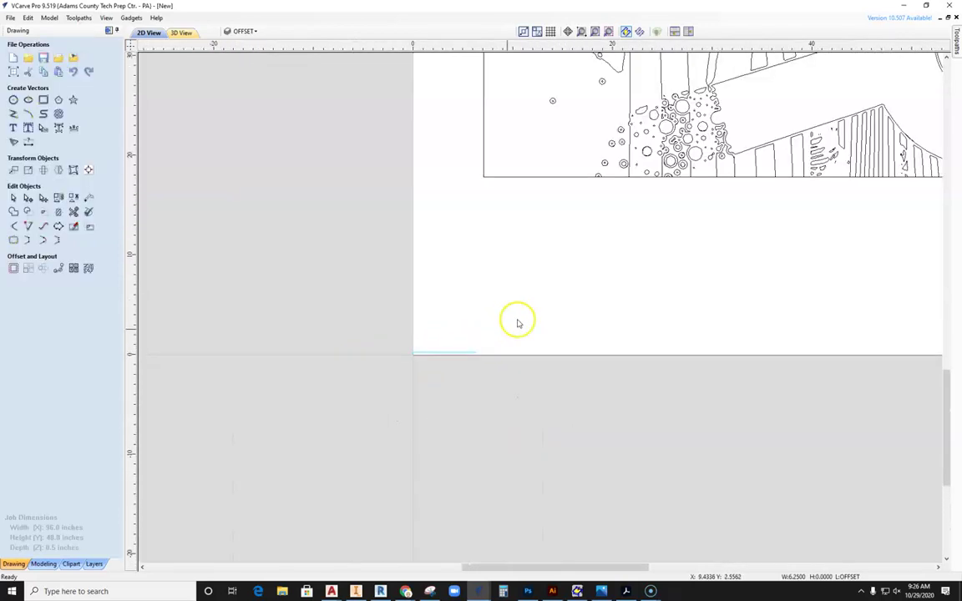
scroll(410, 380, down, 4)
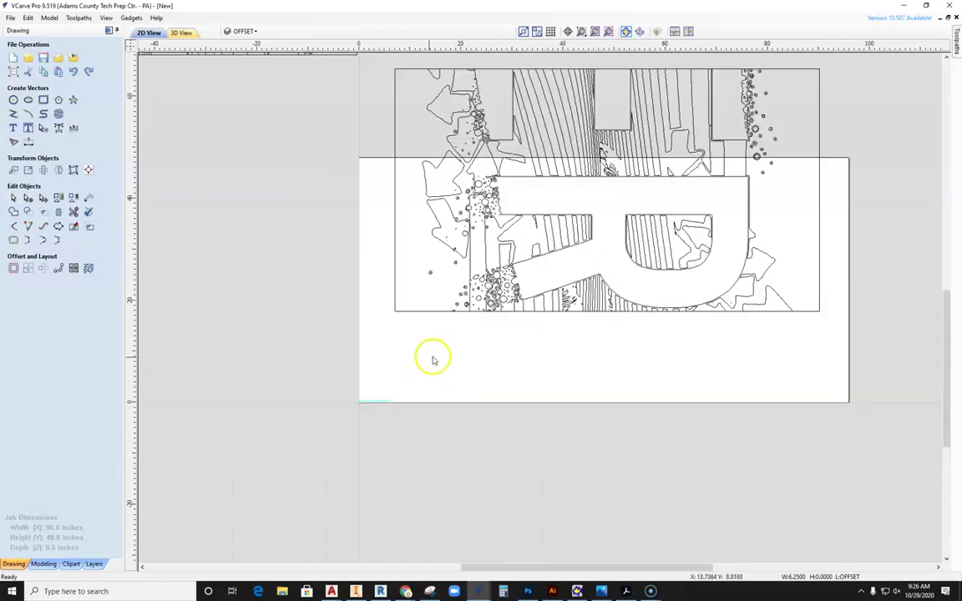
click(434, 362)
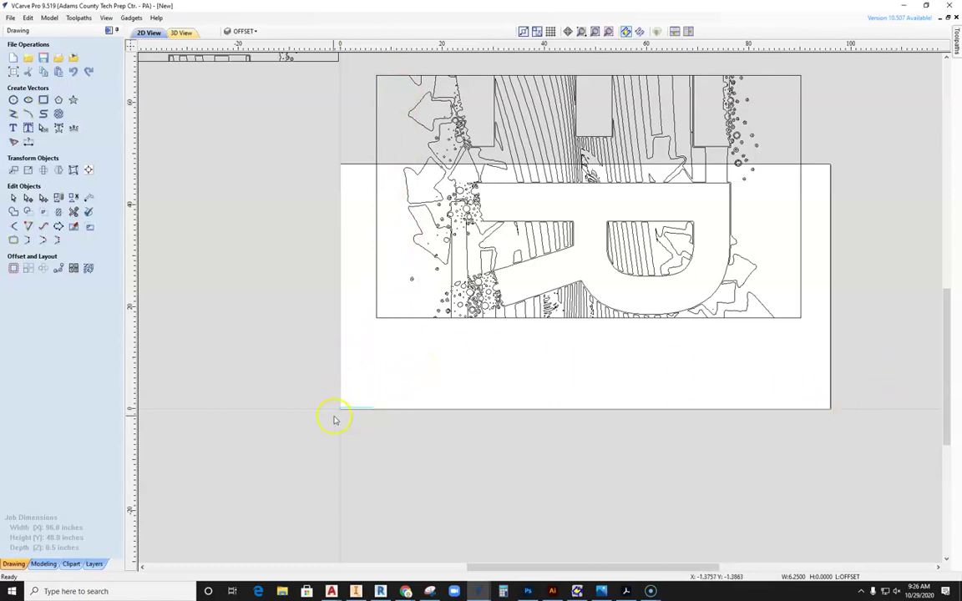
Step: Select all of the Line 4 artwork and move its lower-left corner onto the free end of the horizontal offset line
scroll(338, 417, up, 3)
scroll(351, 419, up, 1)
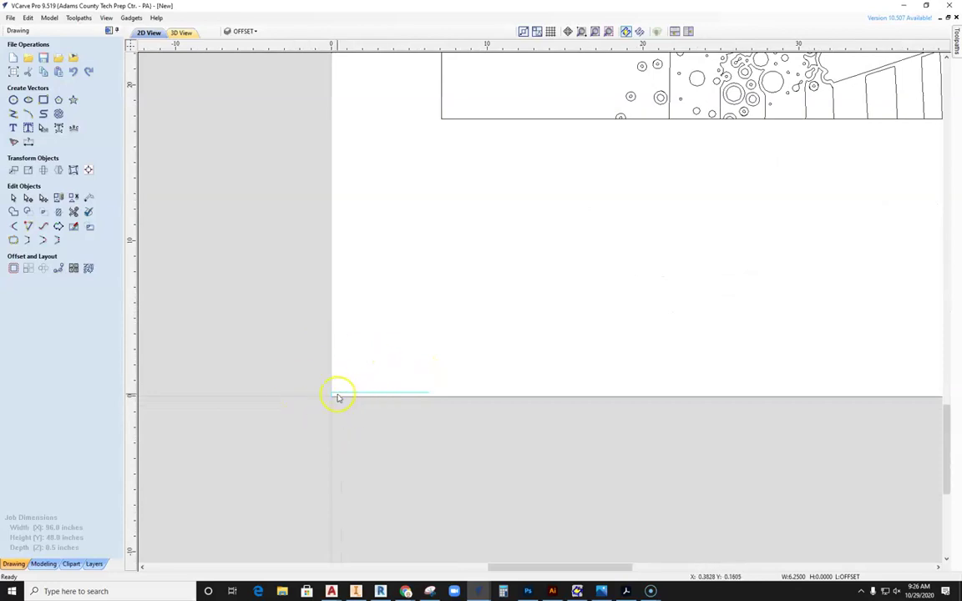
scroll(338, 399, down, 7)
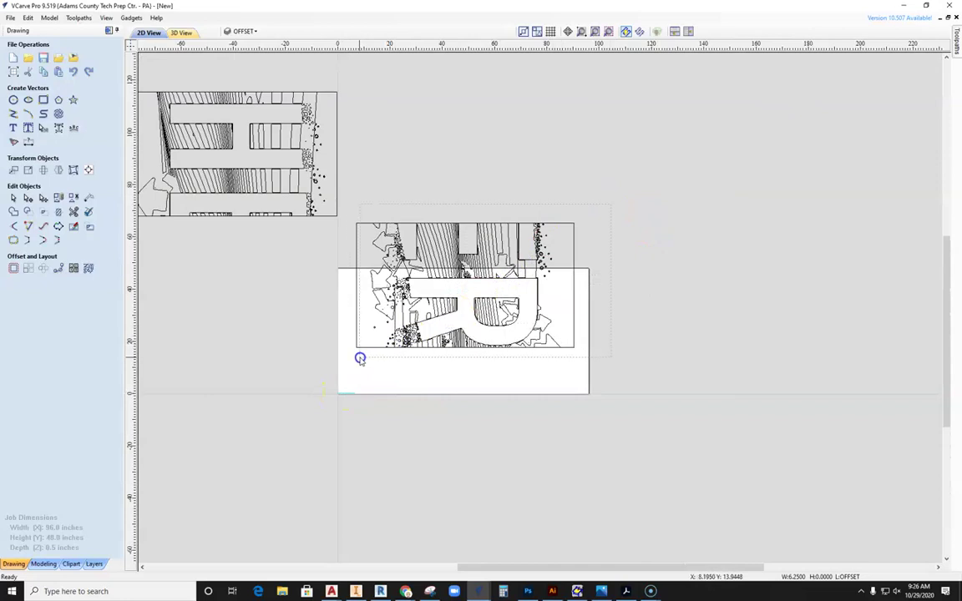
click(350, 365)
scroll(354, 365, up, 7)
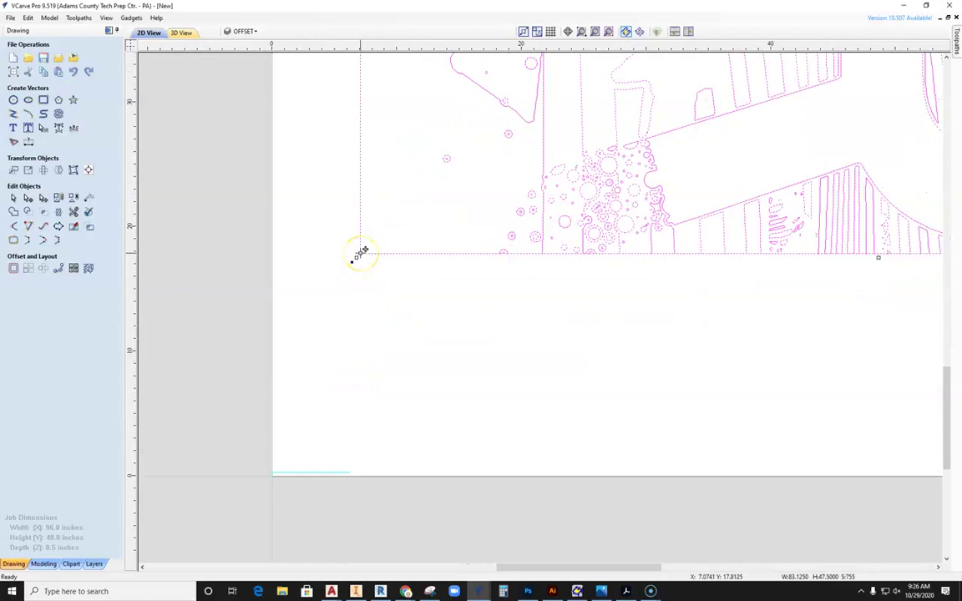
drag(361, 252, 346, 474)
scroll(346, 476, up, 4)
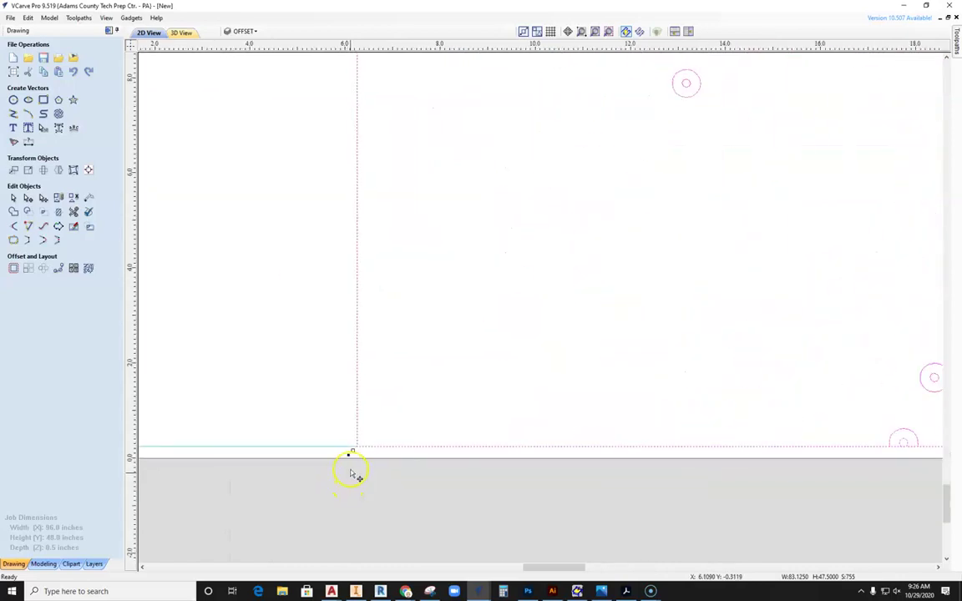
scroll(351, 473, up, 3)
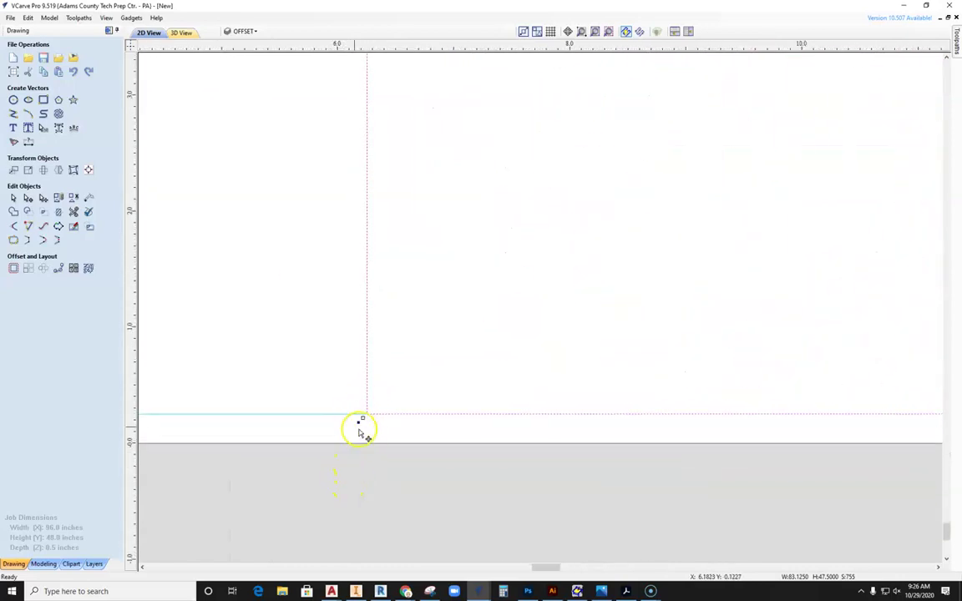
scroll(373, 434, down, 2)
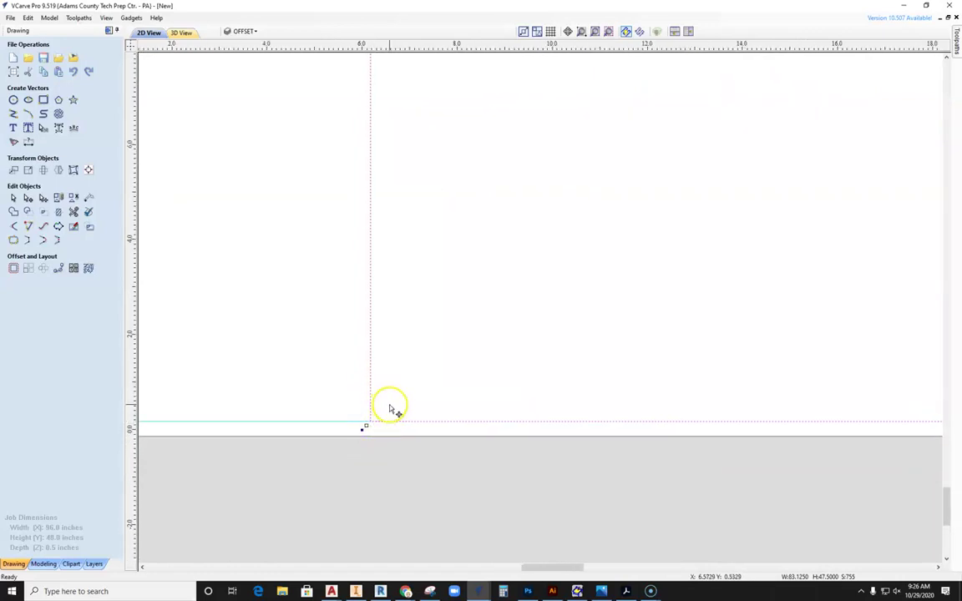
scroll(392, 411, down, 3)
scroll(393, 411, down, 5)
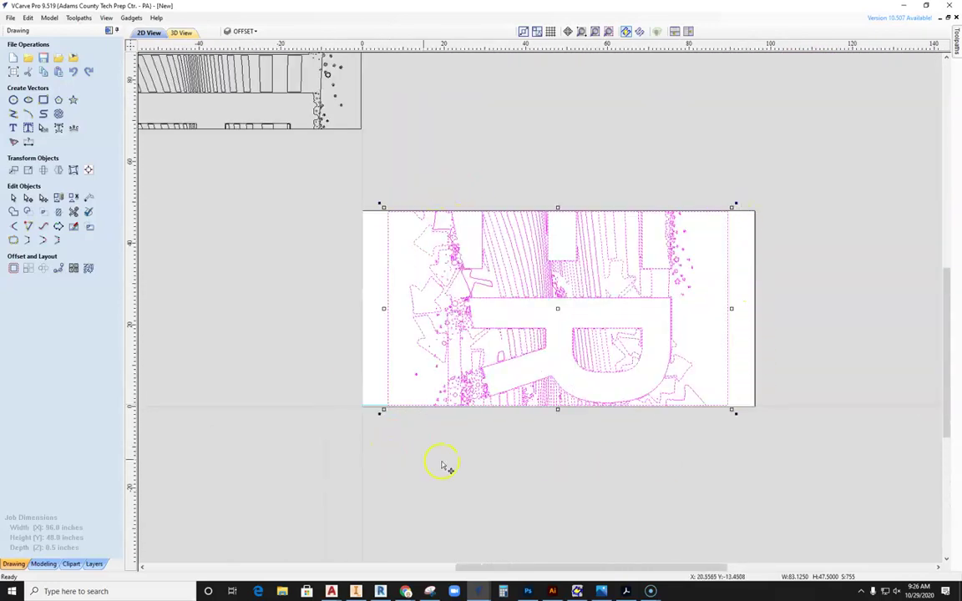
scroll(427, 206, up, 8)
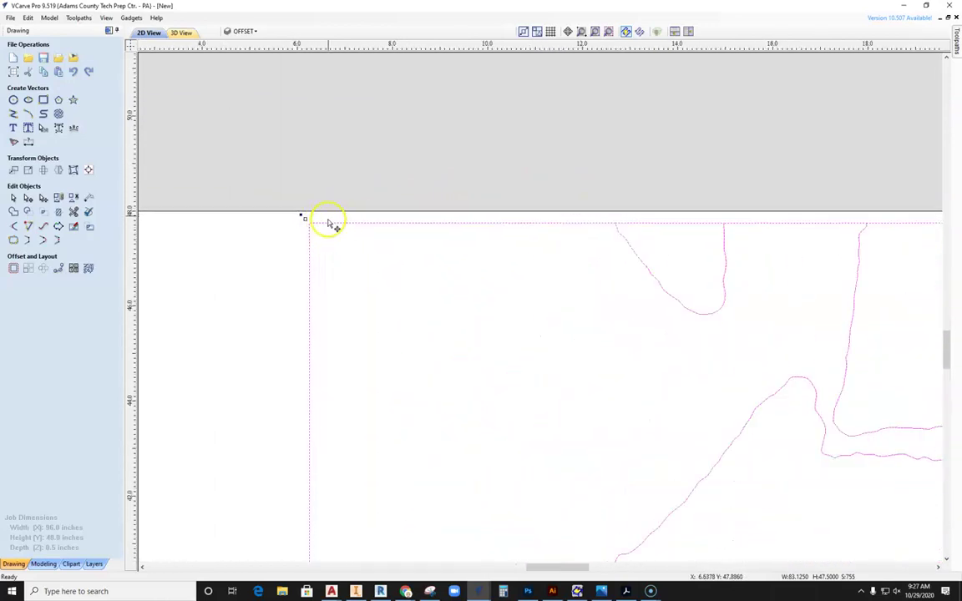
Step: Check the placed Line 4 panel's upper and lower corners against the sheet edges
scroll(333, 223, down, 5)
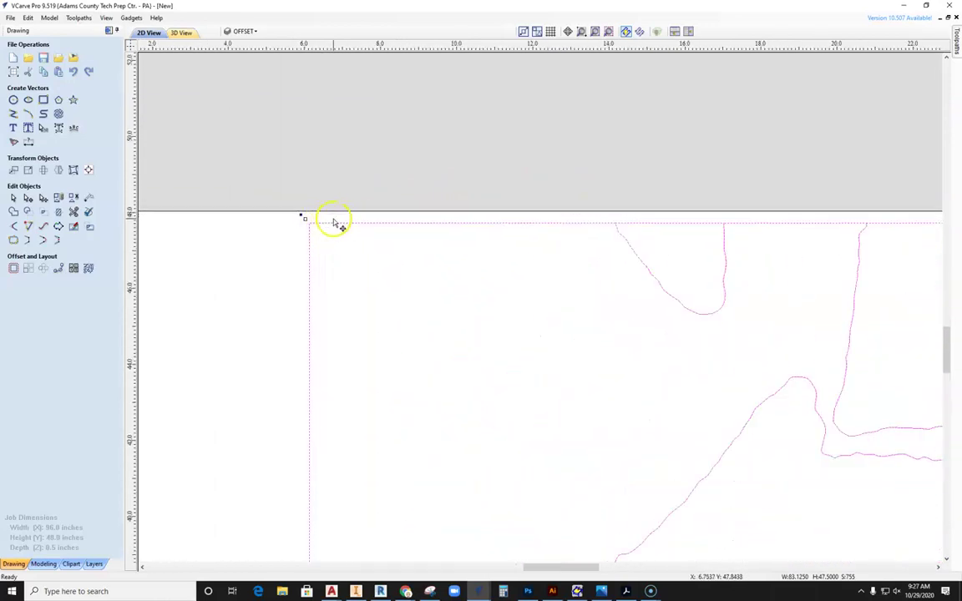
scroll(327, 501, down, 2)
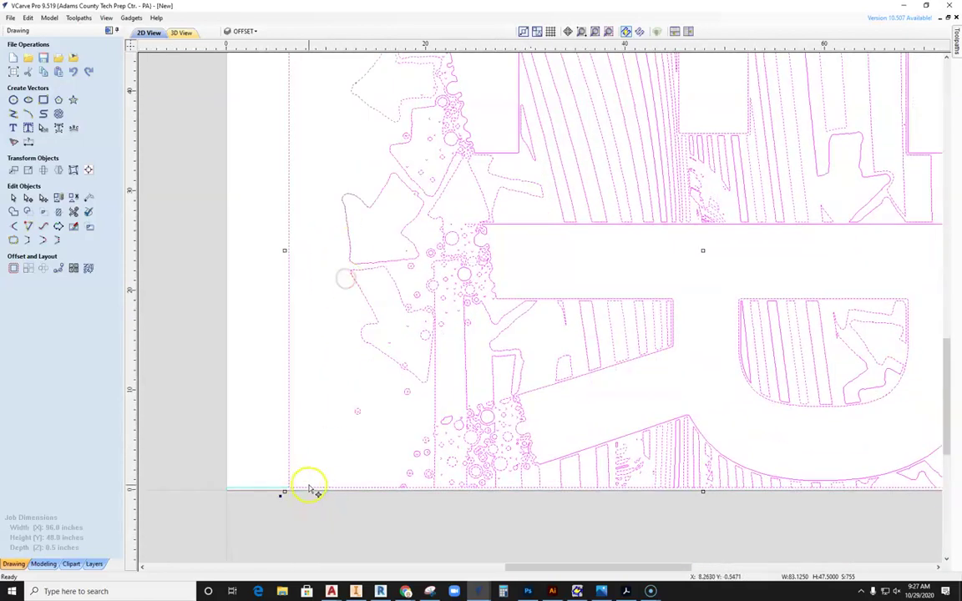
scroll(323, 398, down, 3)
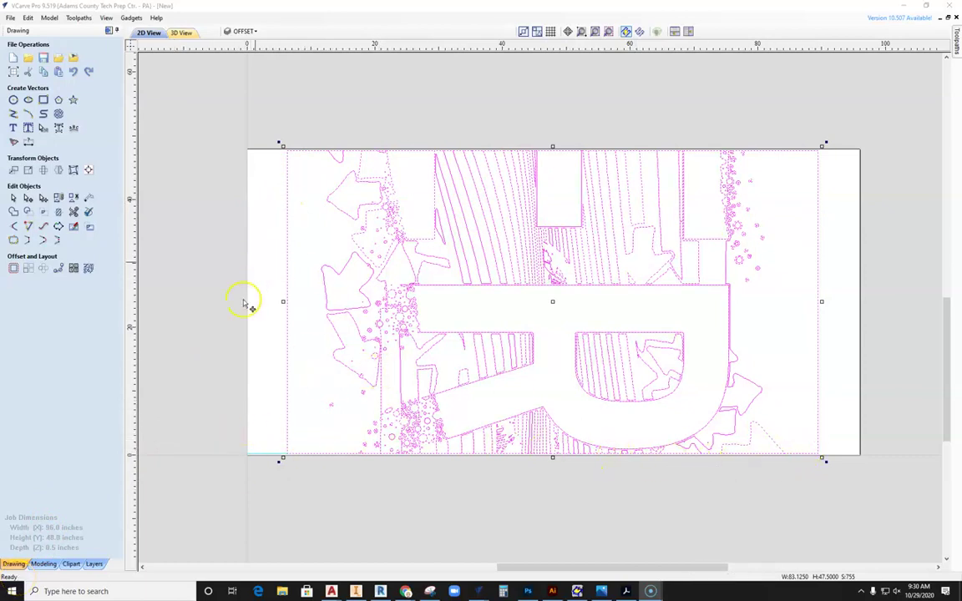
scroll(262, 451, up, 5)
scroll(262, 464, up, 1)
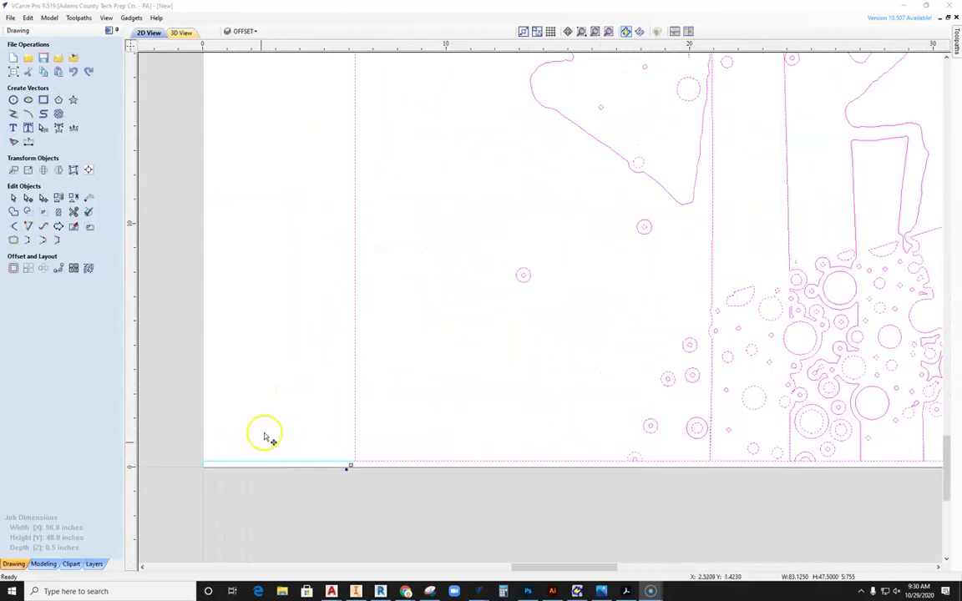
Step: Deselect the Line 4 artwork, select only the horizontal offset line to inspect its length, and clear the selection
click(264, 434)
click(265, 461)
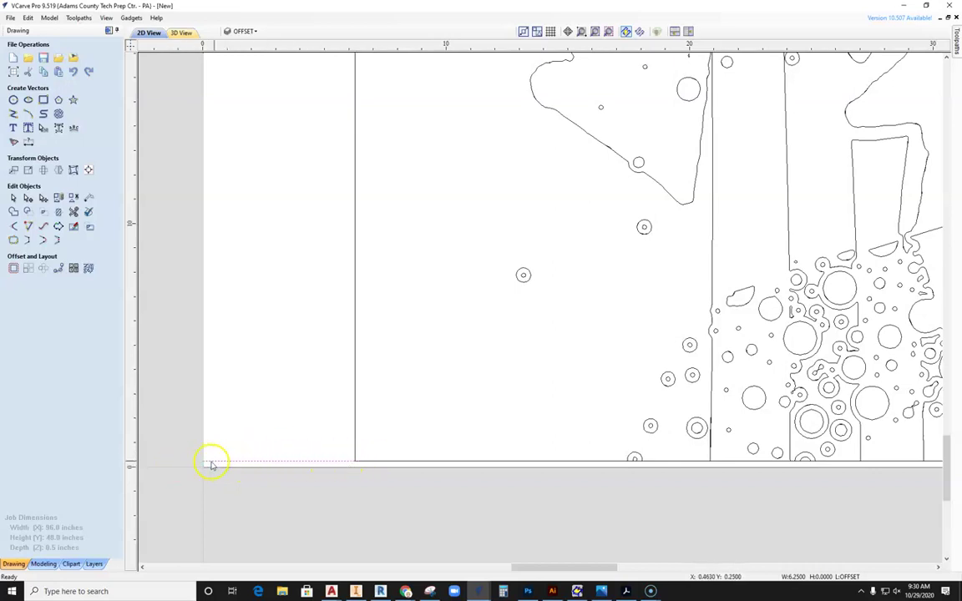
click(256, 501)
scroll(253, 500, down, 3)
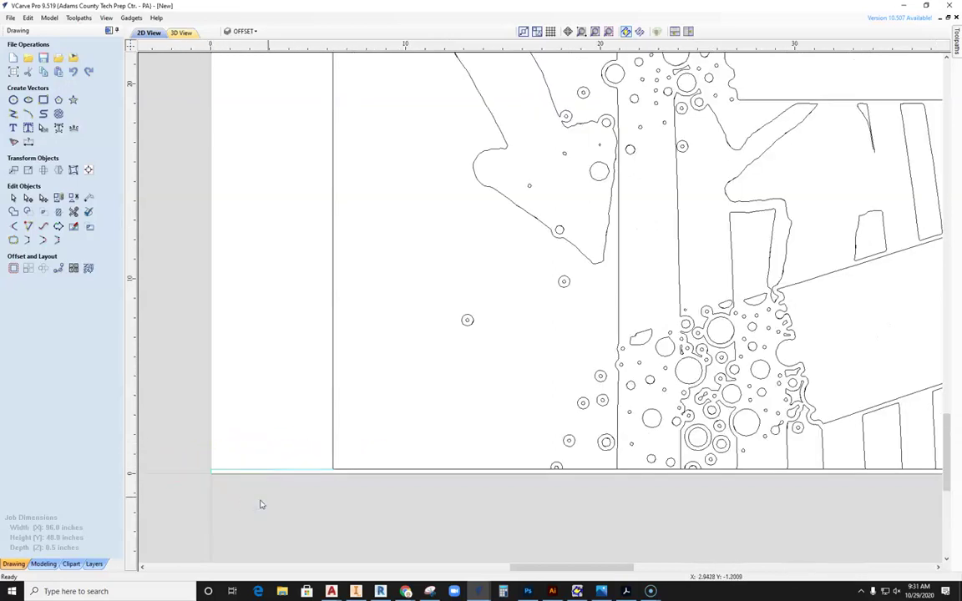
Step: Select all of the Line 3 panel artwork outside the sheet and shift it partway toward the Line 4 panel
scroll(351, 439, down, 4)
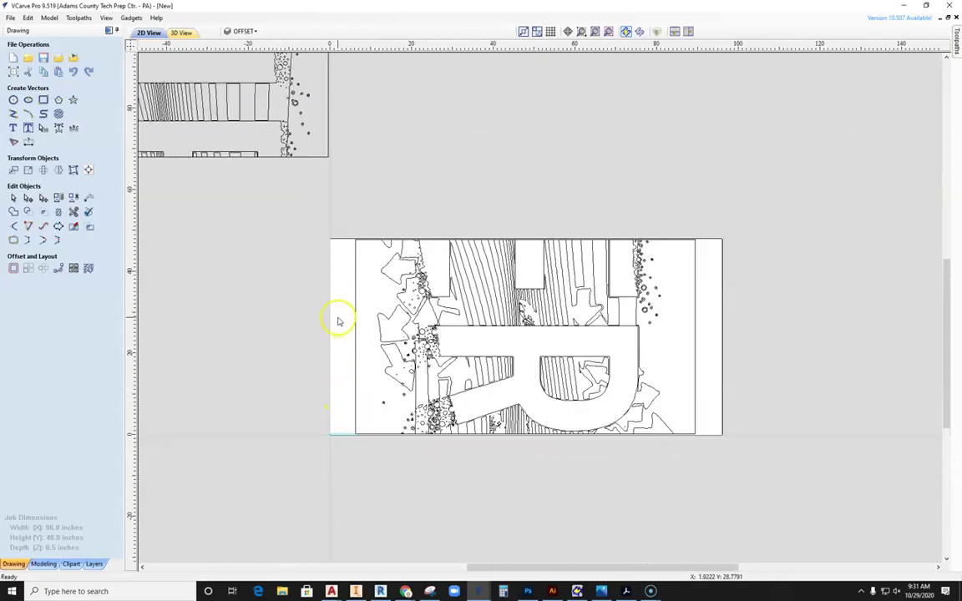
middle_drag(276, 363, 267, 401)
mouse_move(253, 322)
middle_down()
mouse_move(307, 377)
mouse_move(356, 390)
middle_up()
scroll(595, 386, down, 3)
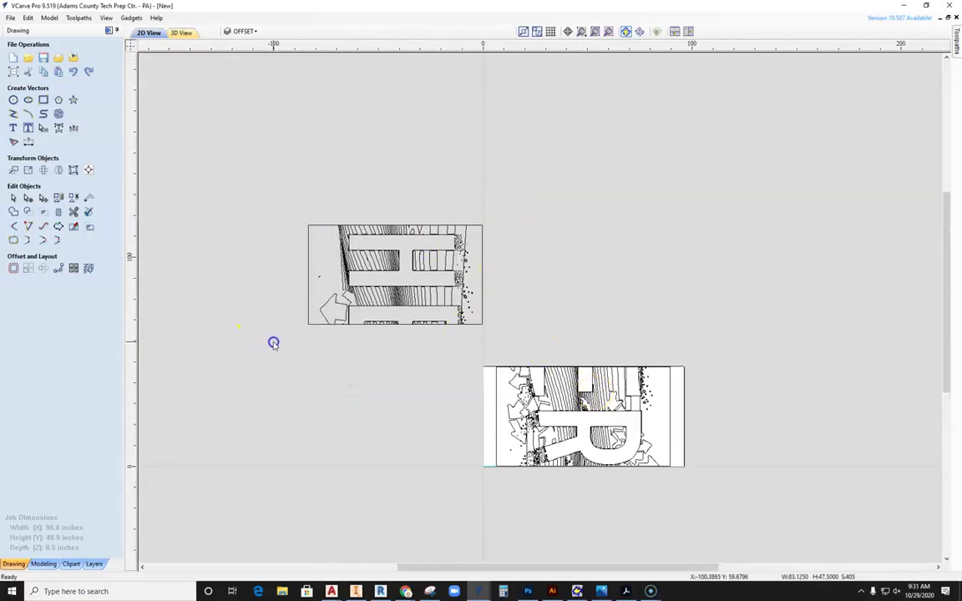
click(411, 296)
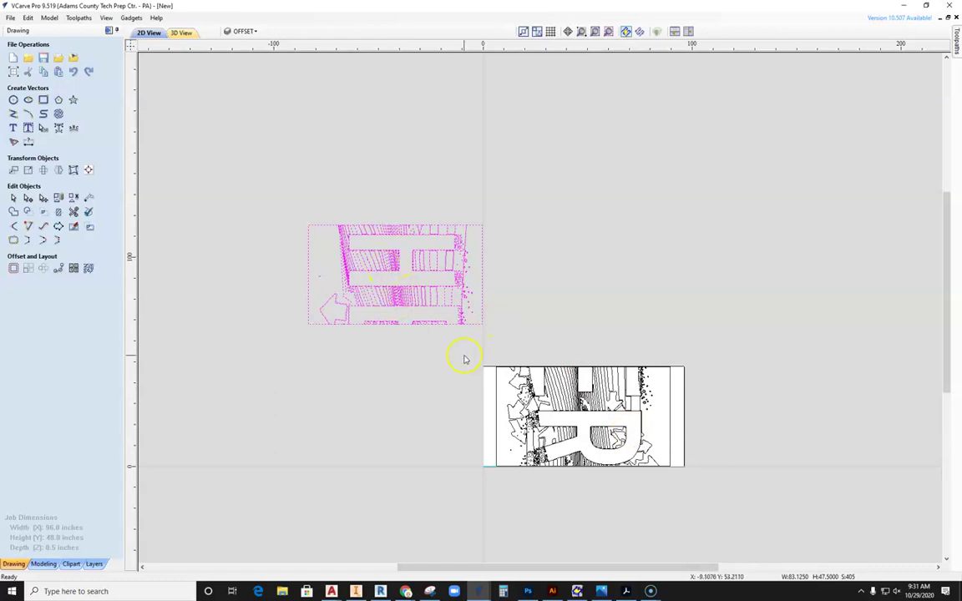
scroll(482, 320, up, 3)
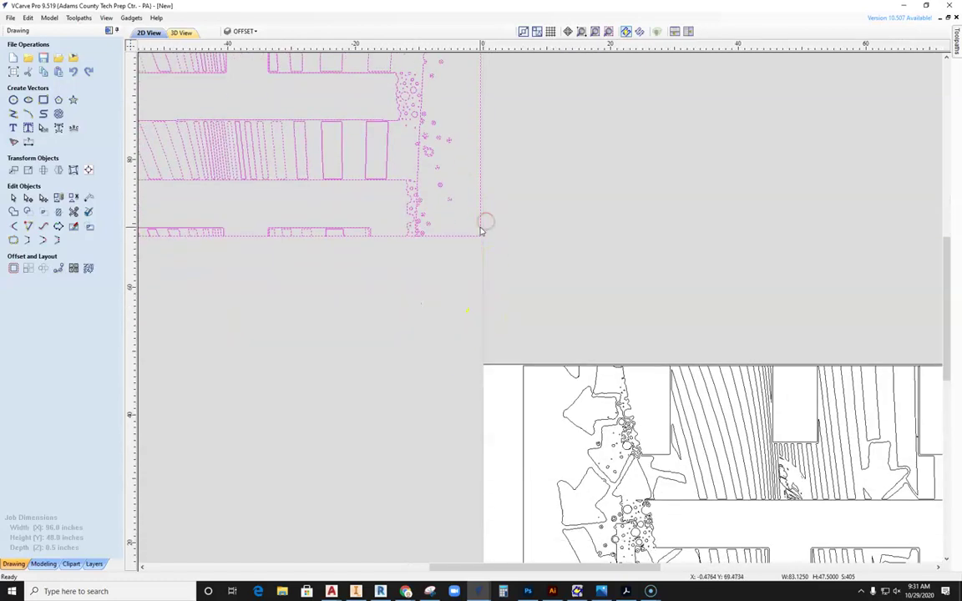
scroll(374, 252, up, 2)
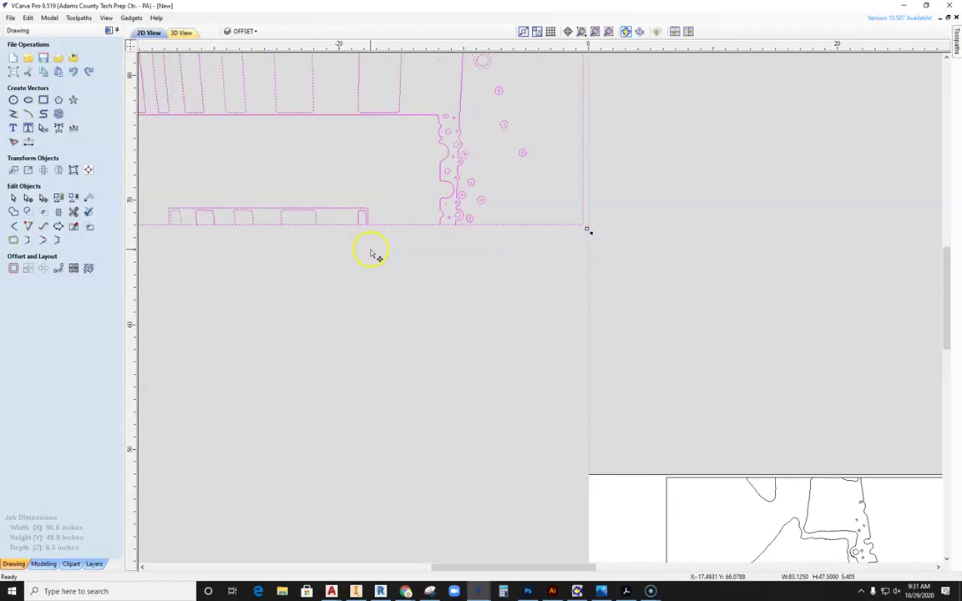
scroll(373, 234, up, 3)
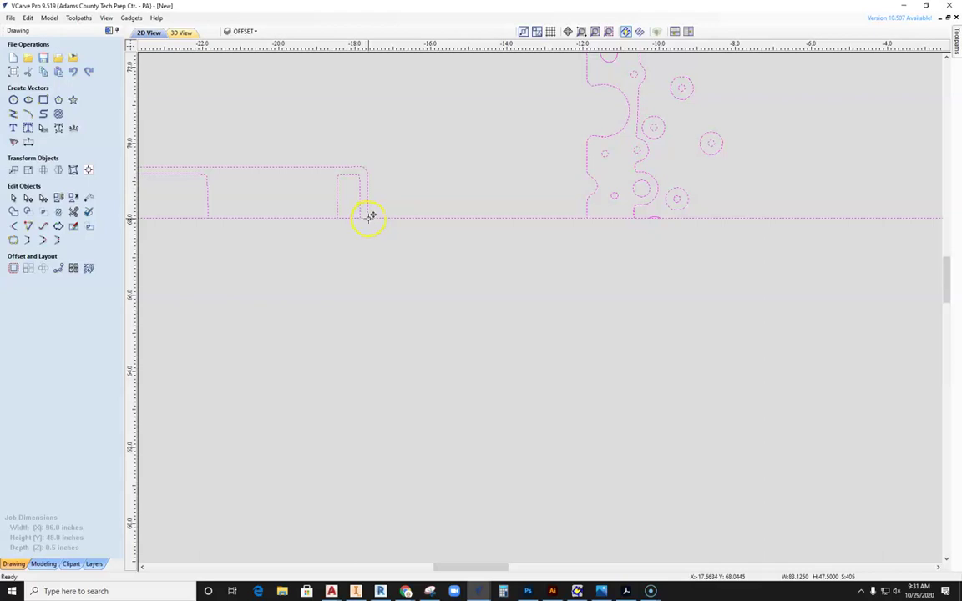
drag(411, 256, 804, 354)
scroll(804, 354, down, 6)
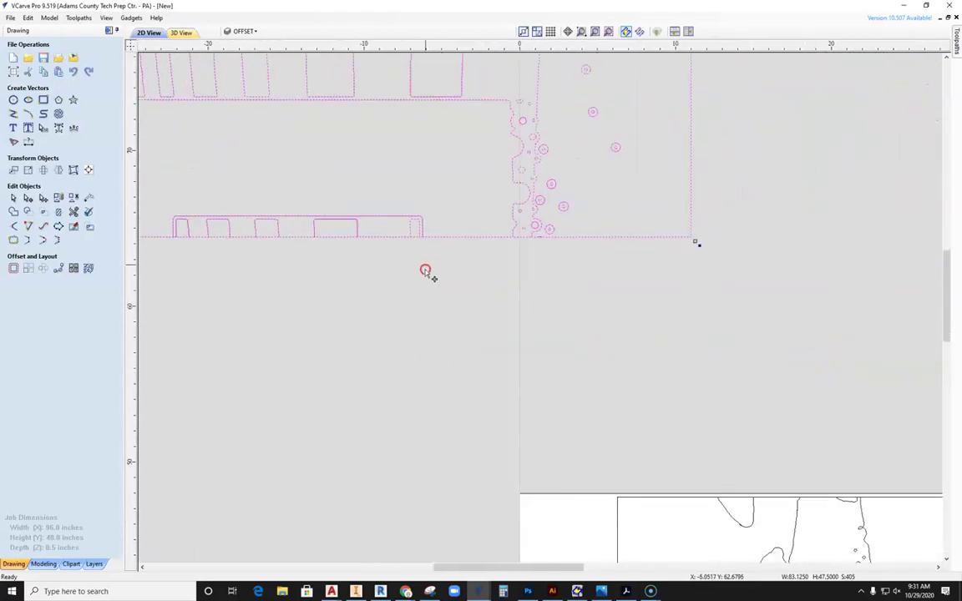
Step: Move the Line 3 artwork by its lower letter-outline corner onto the matching line end at the Line 4 panel's upper edge
middle_drag(634, 342, 445, 301)
scroll(444, 300, down, 2)
middle_drag(716, 328, 633, 333)
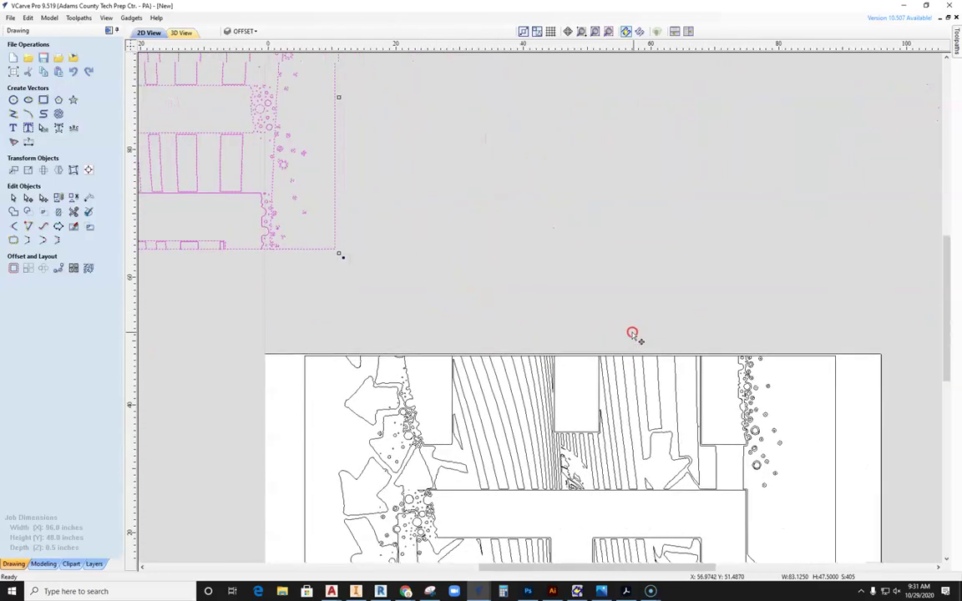
middle_drag(720, 357, 667, 274)
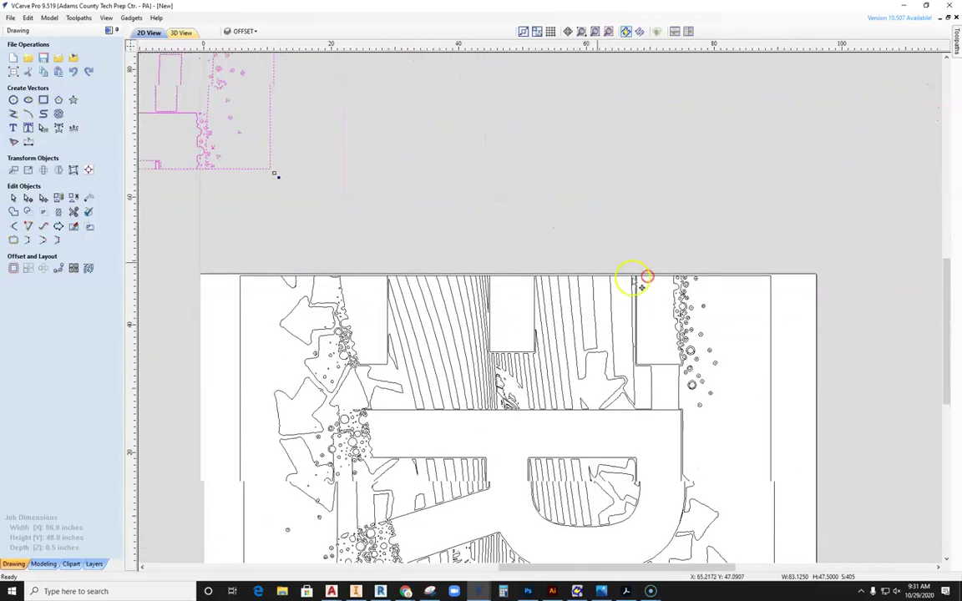
middle_drag(178, 188, 222, 194)
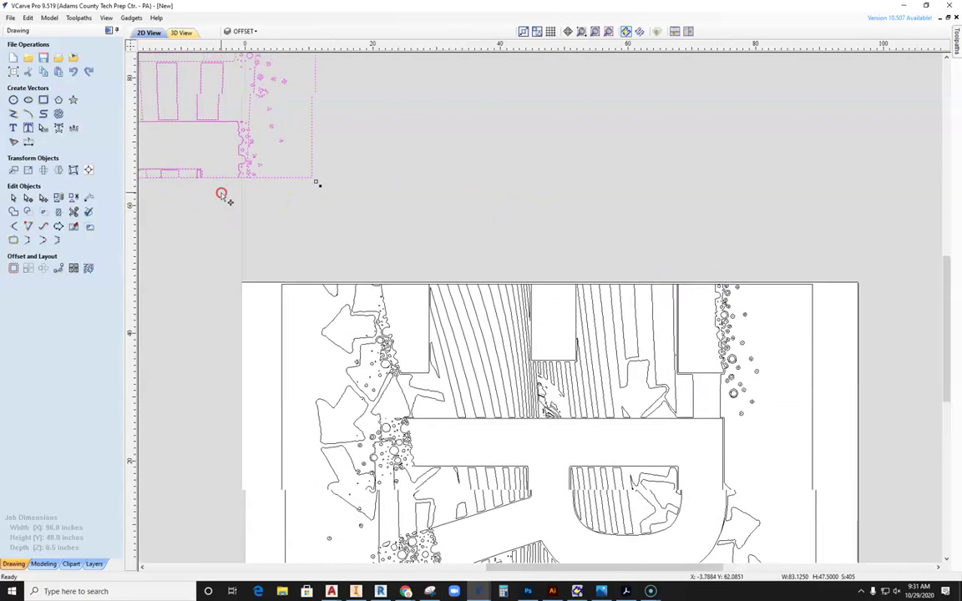
drag(202, 177, 677, 274)
scroll(679, 276, up, 8)
mouse_move(542, 234)
middle_down()
mouse_move(534, 253)
mouse_move(516, 216)
middle_up()
drag(491, 201, 493, 285)
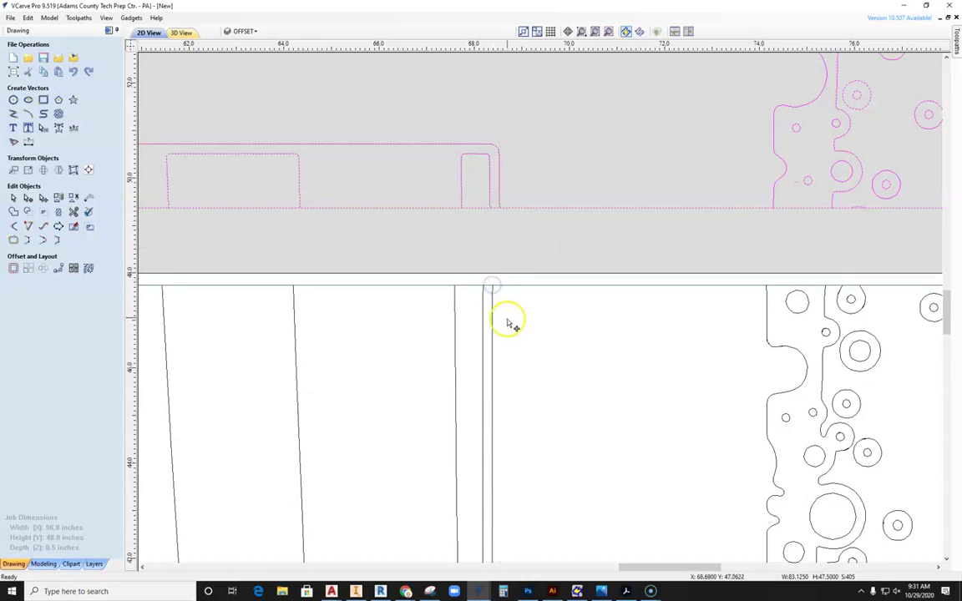
Step: Examine the joint between the Line 3 and Line 4 panels, checking that circles, stripes and letter outlines match across it
scroll(473, 288, down, 5)
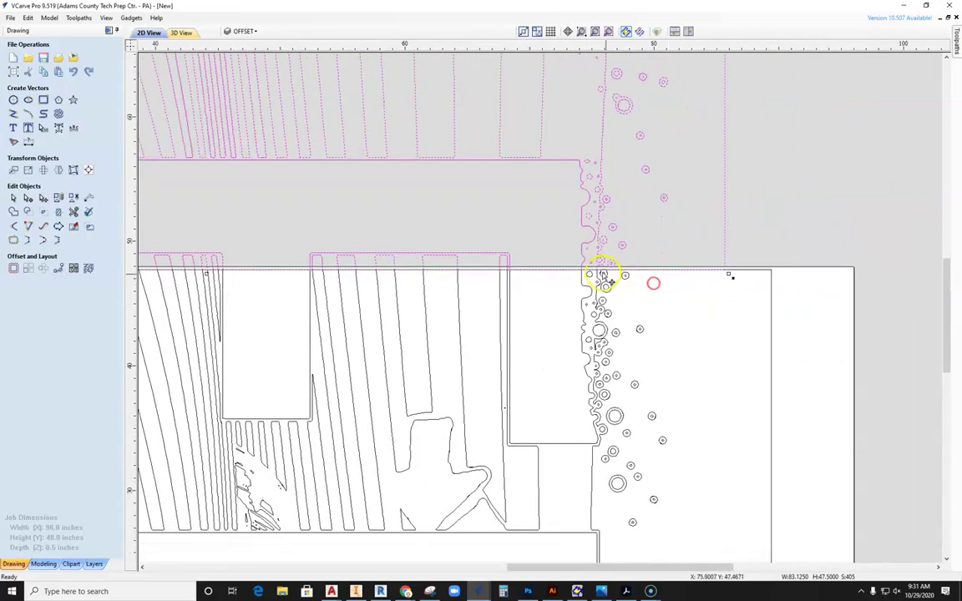
scroll(601, 275, up, 8)
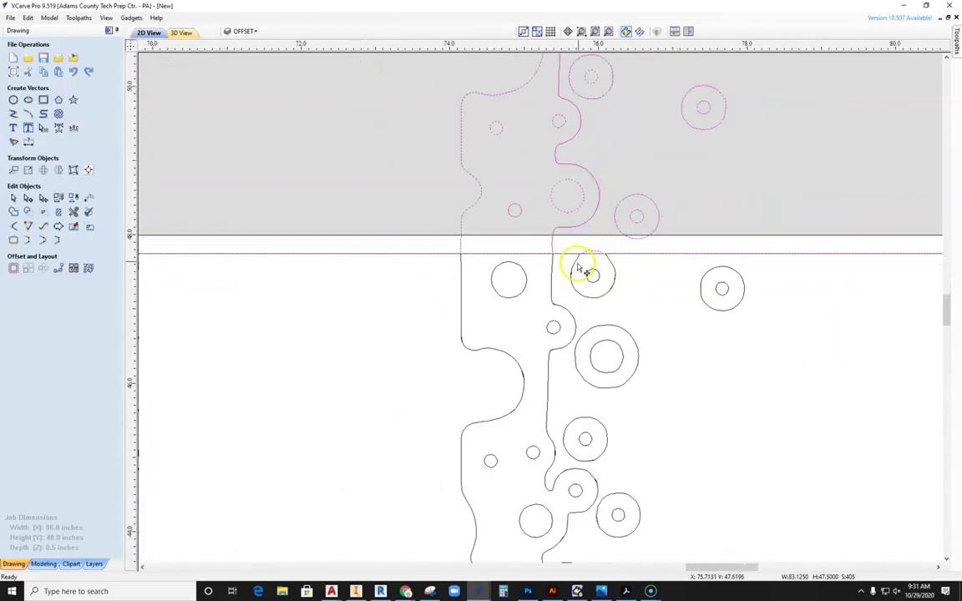
scroll(552, 250, down, 3)
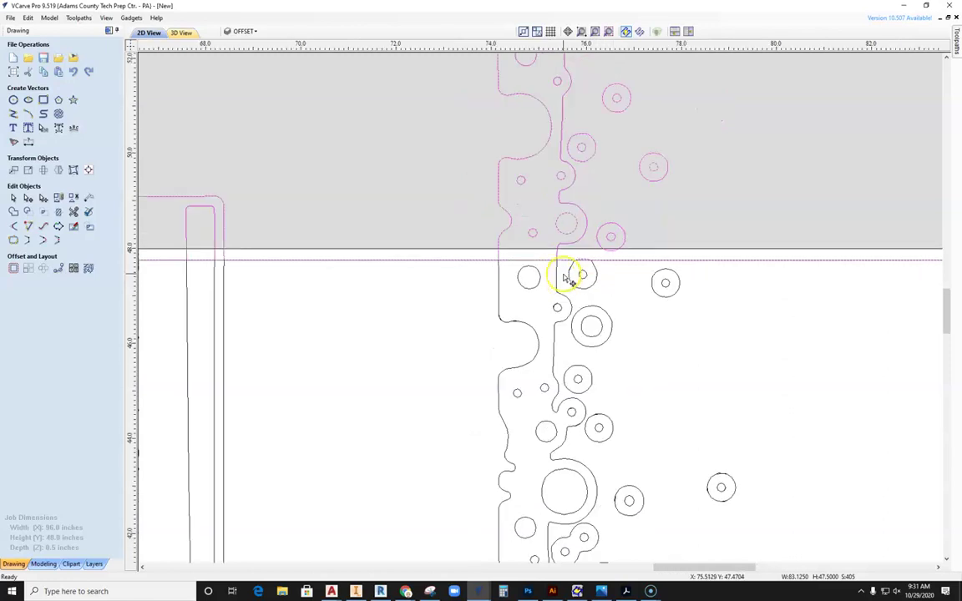
middle_drag(453, 316, 766, 297)
middle_drag(408, 280, 659, 275)
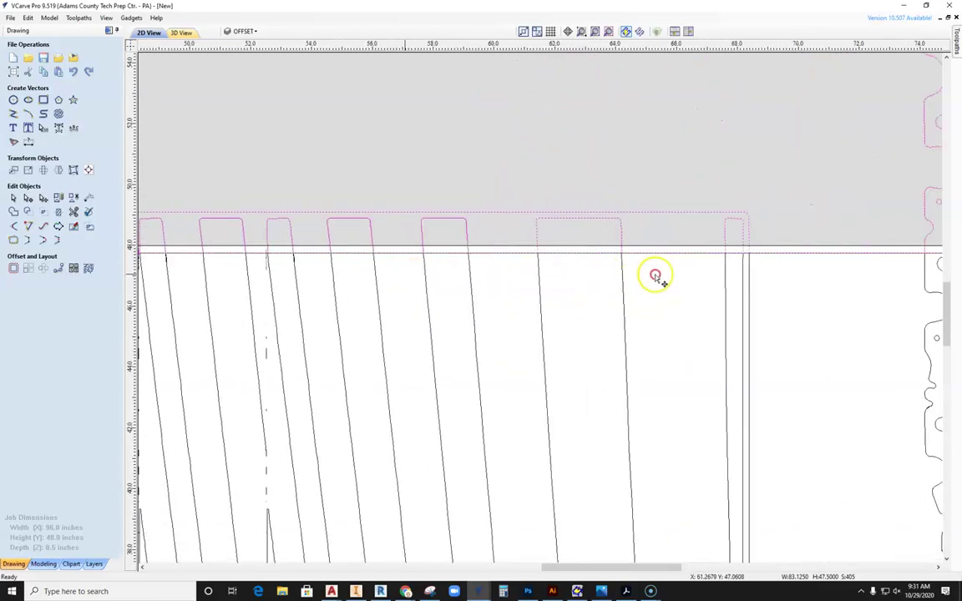
middle_drag(489, 277, 704, 290)
scroll(515, 279, down, 4)
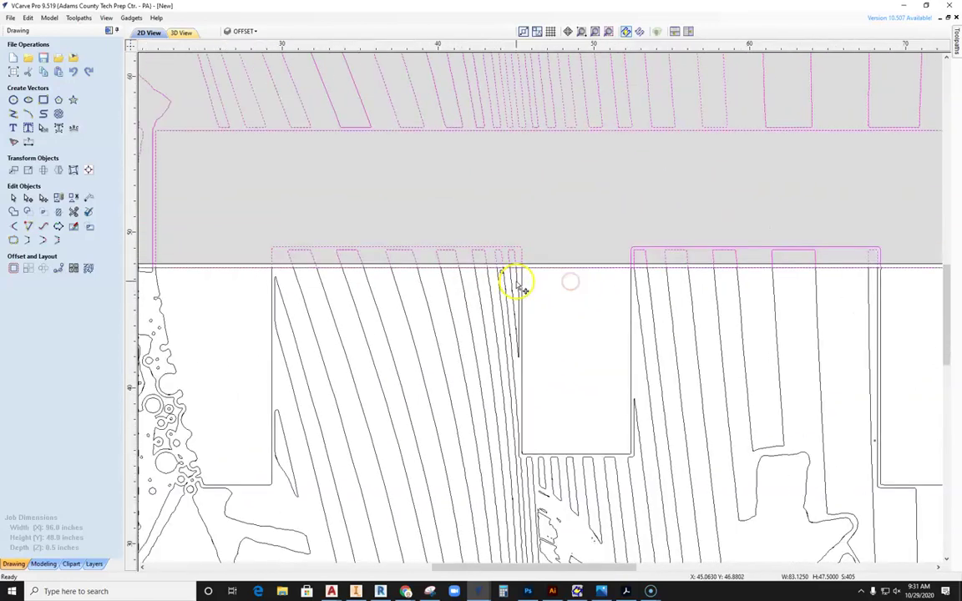
scroll(501, 279, down, 2)
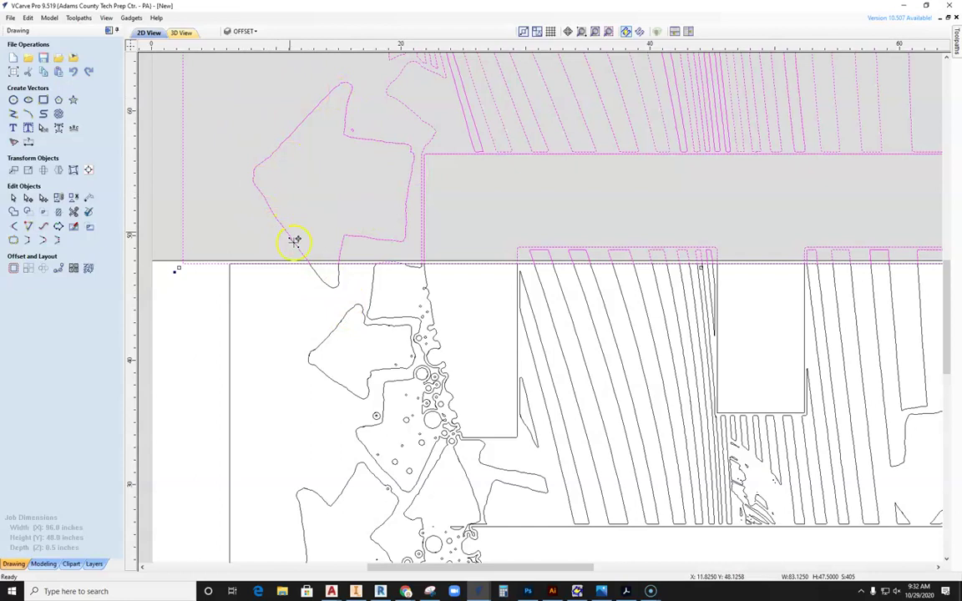
Step: Deselect the Line 3 artwork and compare the side edges of both stacked panels with each other and with the sheet
scroll(291, 264, down, 2)
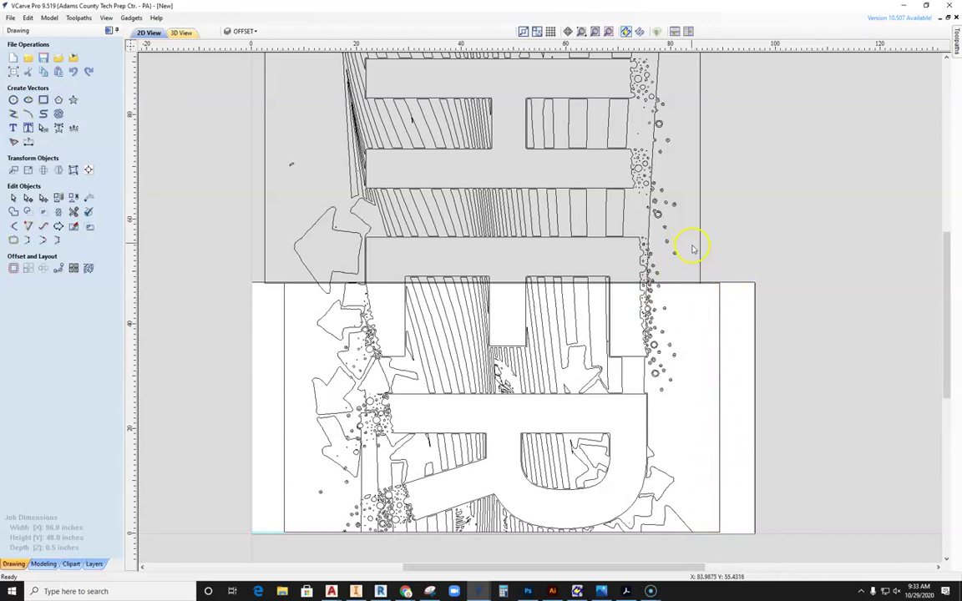
middle_drag(761, 198, 817, 215)
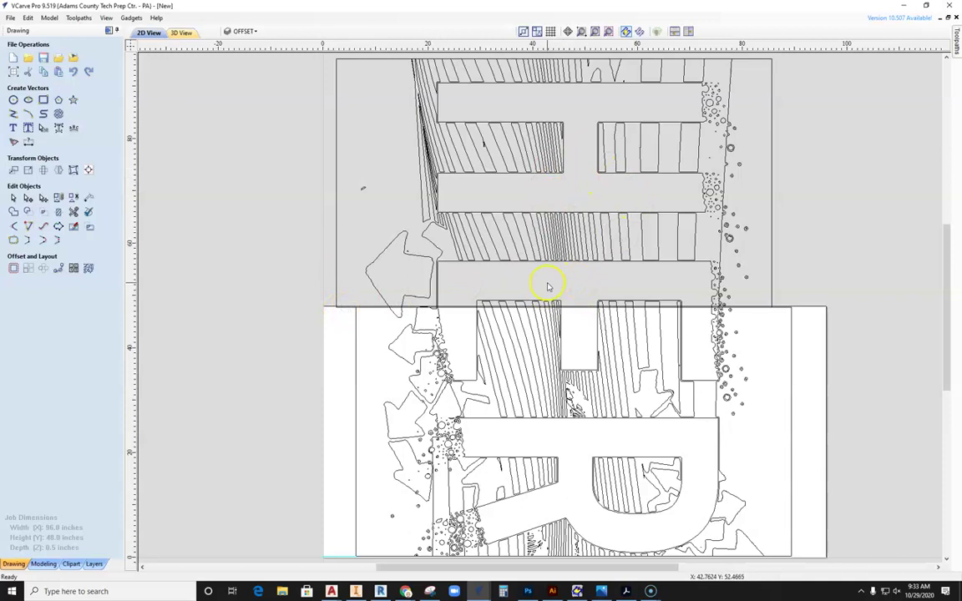
scroll(248, 257, down, 2)
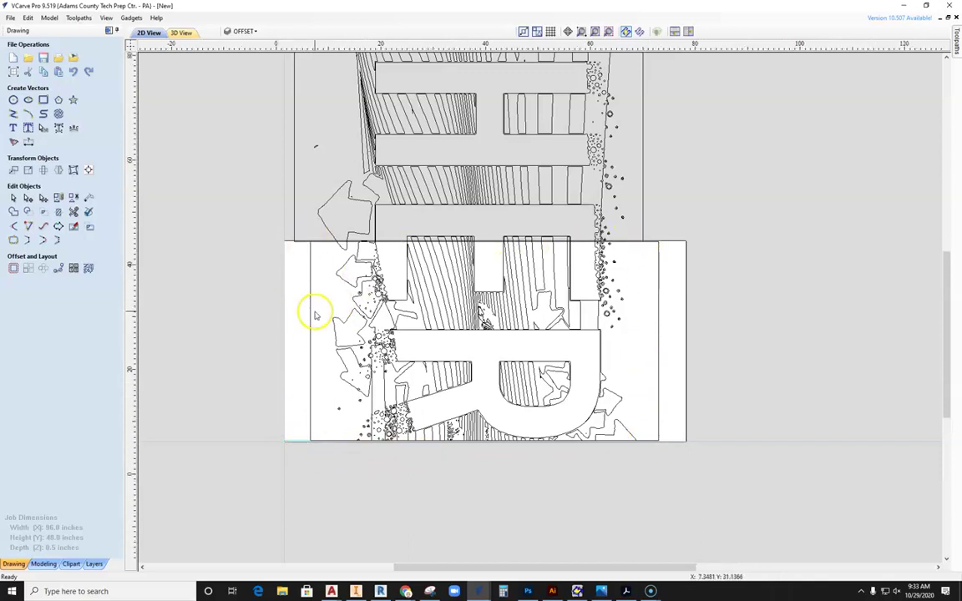
scroll(314, 315, up, 5)
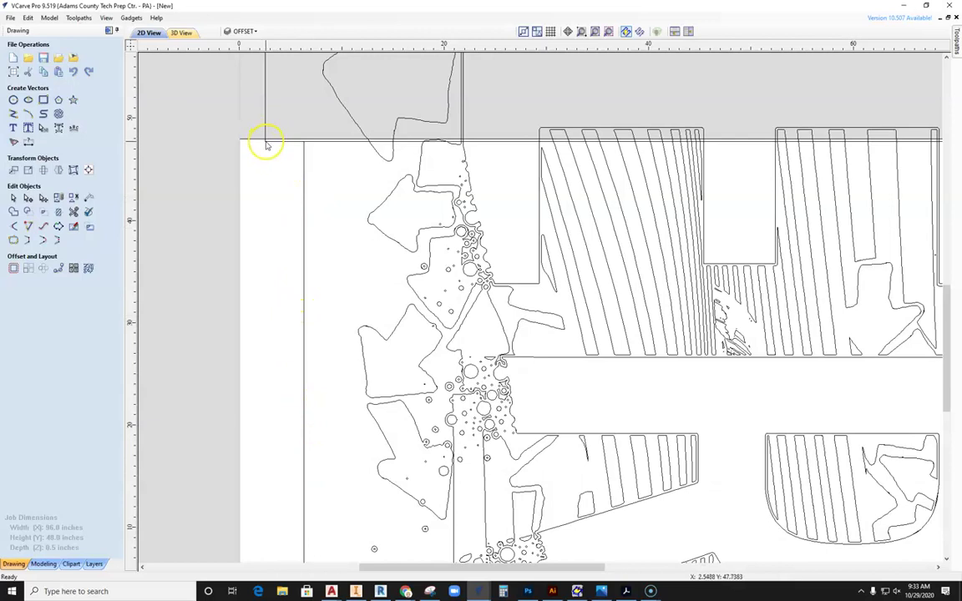
scroll(270, 180, down, 3)
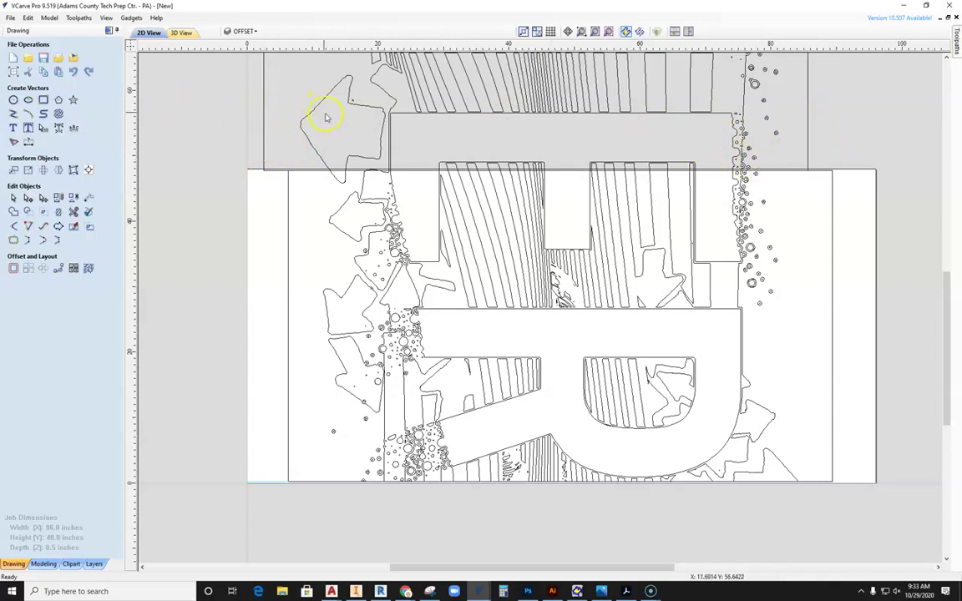
Step: Add a new layer named Profile and set its colour to dark red
click(93, 564)
click(81, 526)
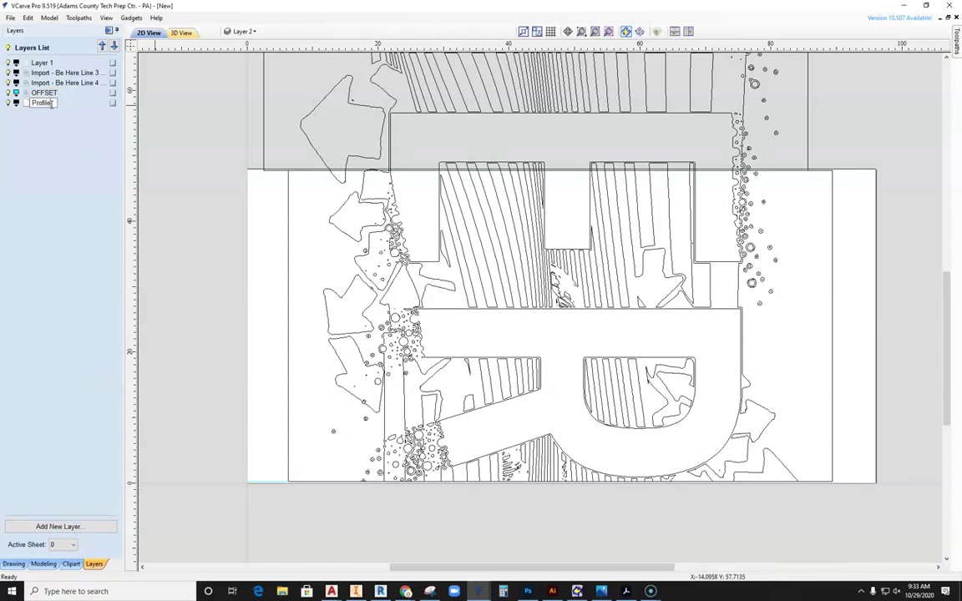
click(15, 104)
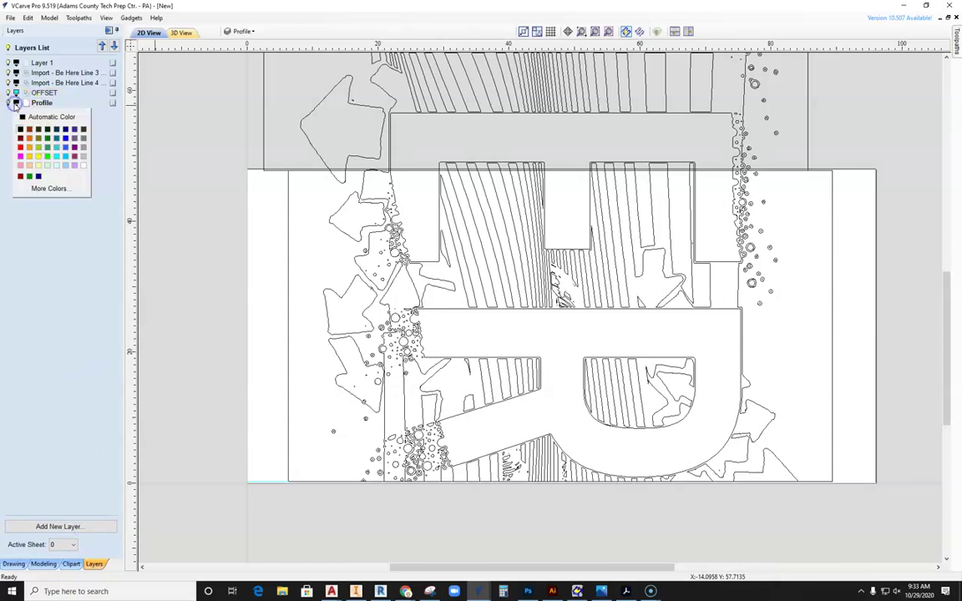
click(21, 138)
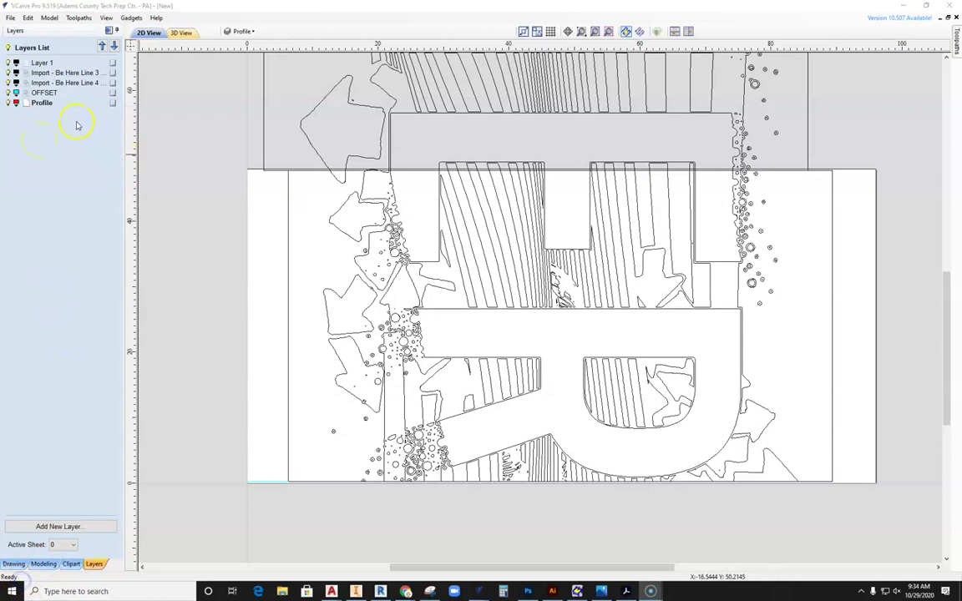
Step: Draw an 83.125 x 47.5 inch square-cornered rectangle on the Profile layer, placed beside the sheet
click(14, 565)
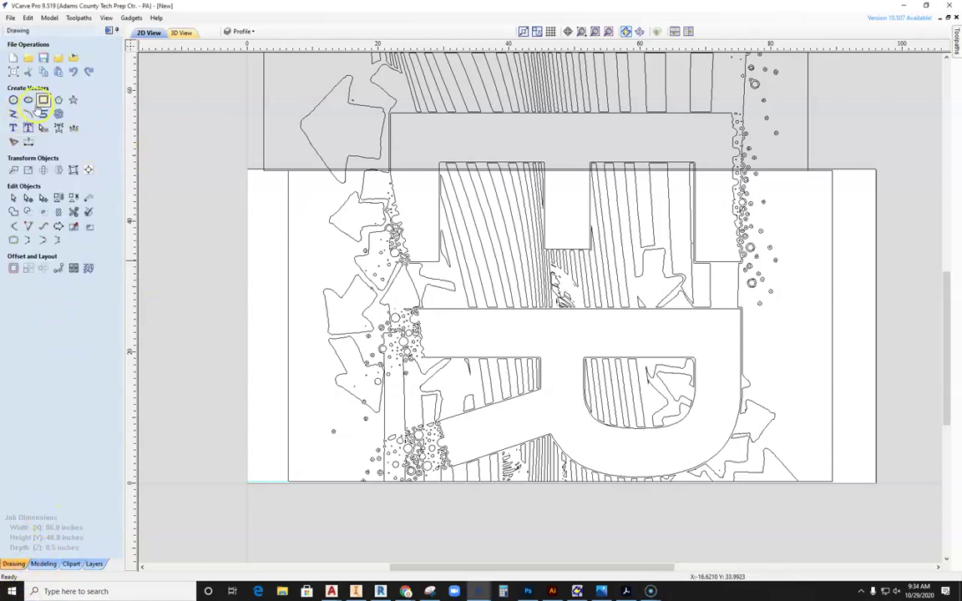
click(43, 100)
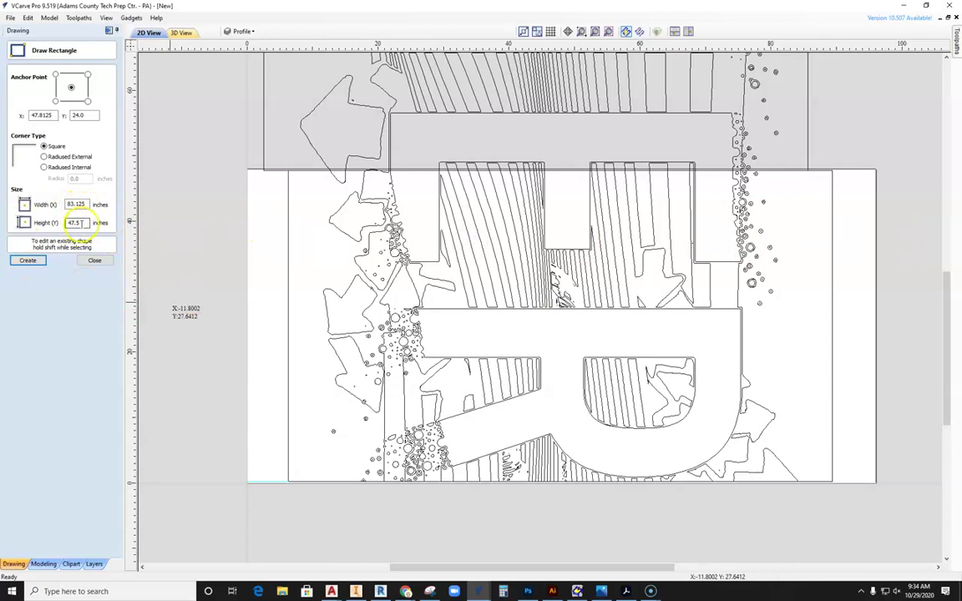
scroll(355, 300, down, 2)
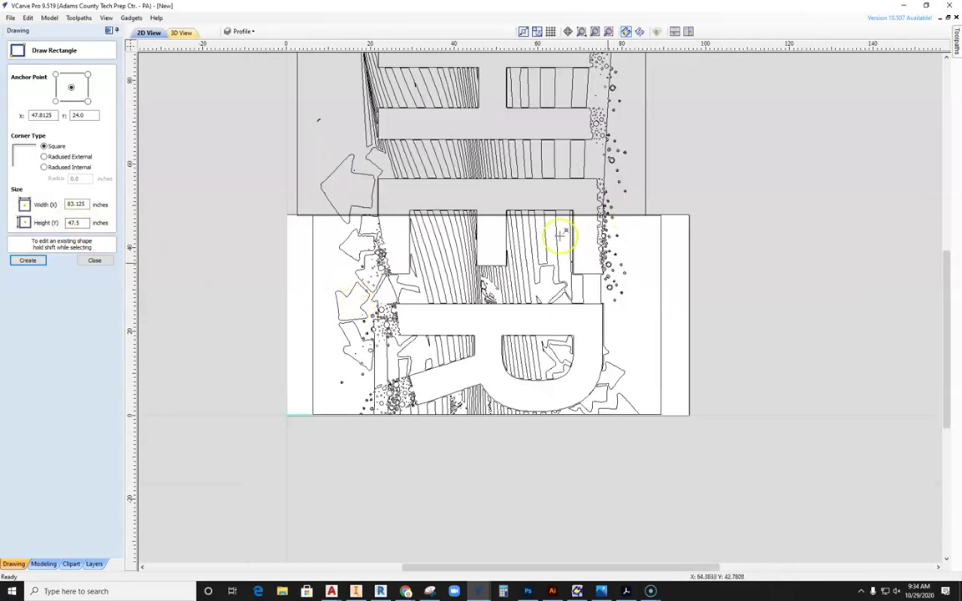
scroll(513, 425, down, 2)
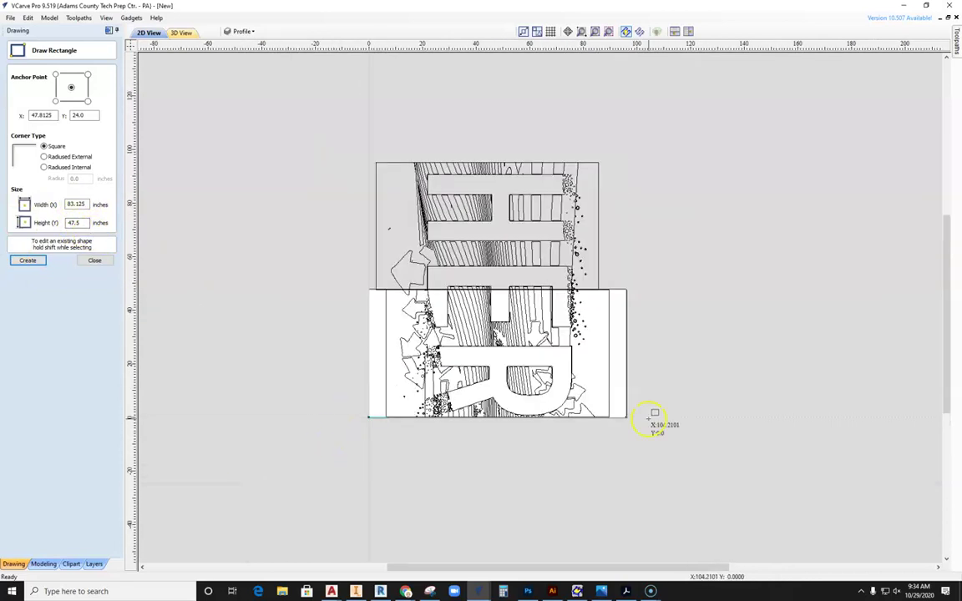
click(695, 301)
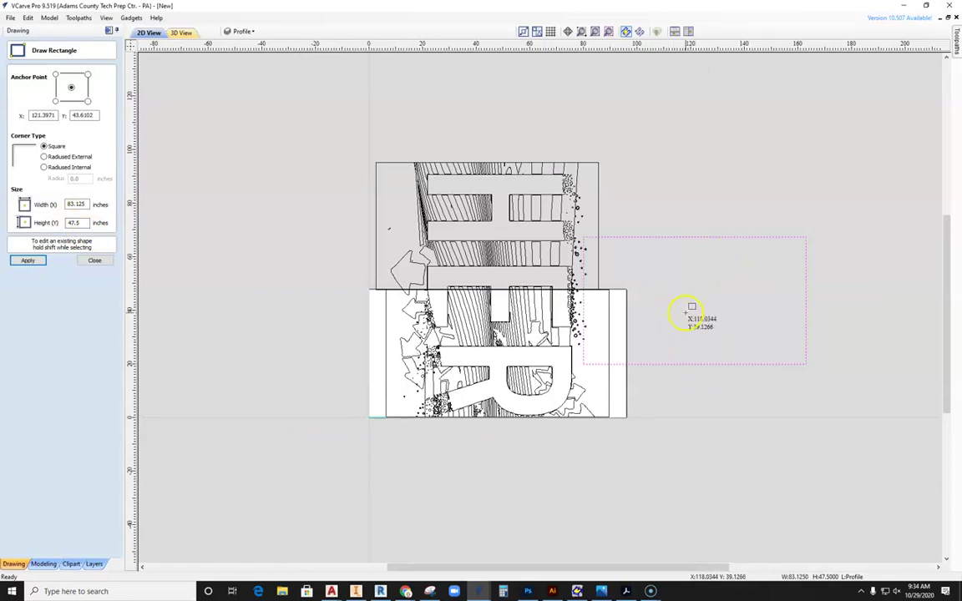
click(86, 264)
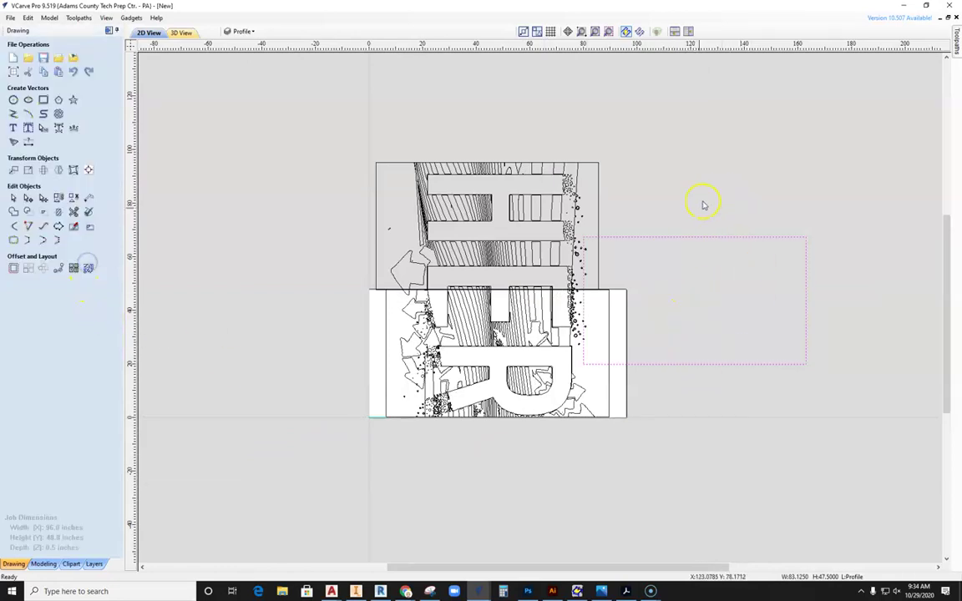
Step: Move the Profile rectangle over the Line 4 artwork, snapping its upper left corner to the Line 3 panel's lower left corner
scroll(588, 248, up, 3)
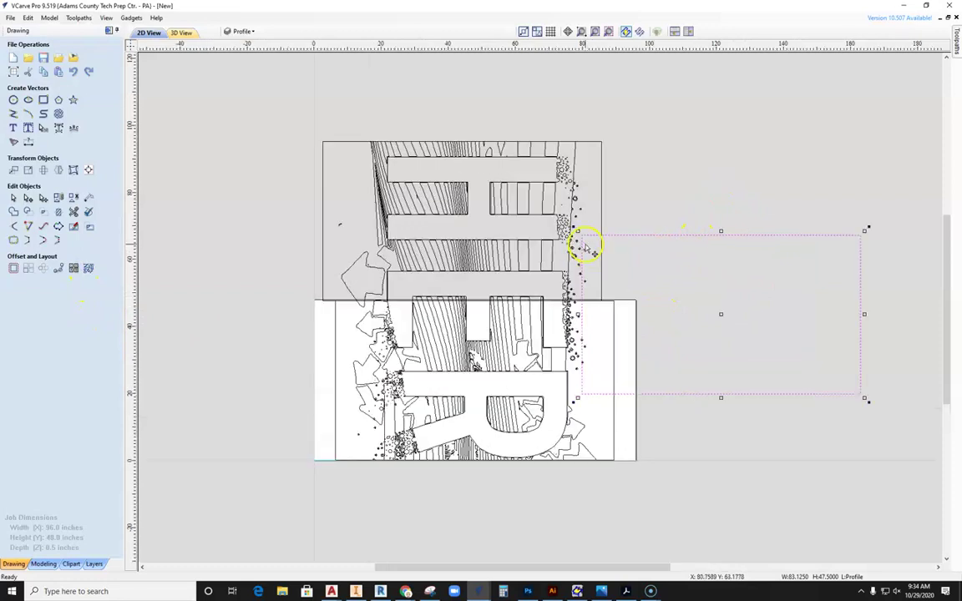
drag(582, 227, 221, 292)
scroll(166, 339, up, 2)
scroll(166, 339, up, 6)
scroll(275, 326, down, 4)
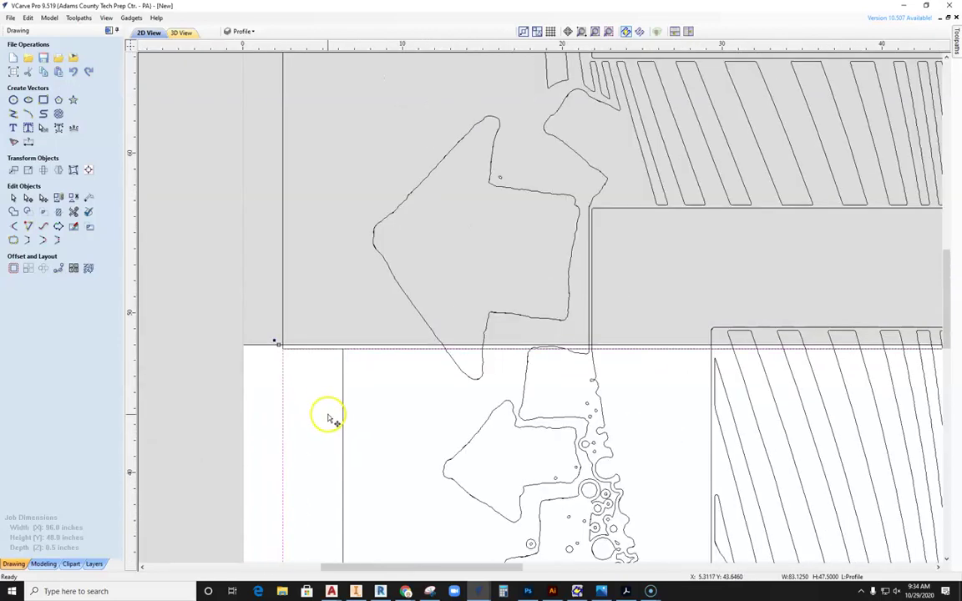
scroll(330, 418, down, 3)
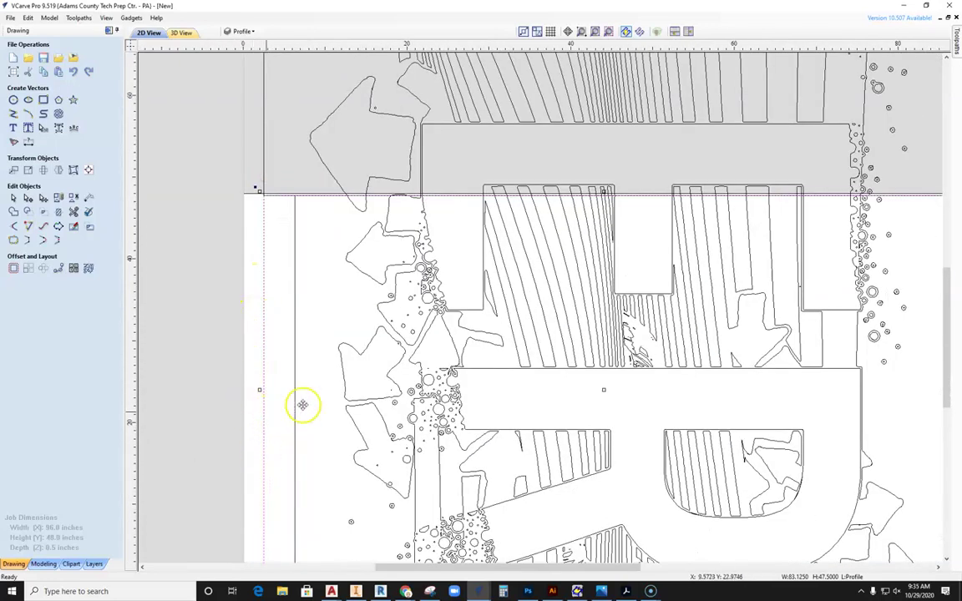
scroll(601, 269, down, 5)
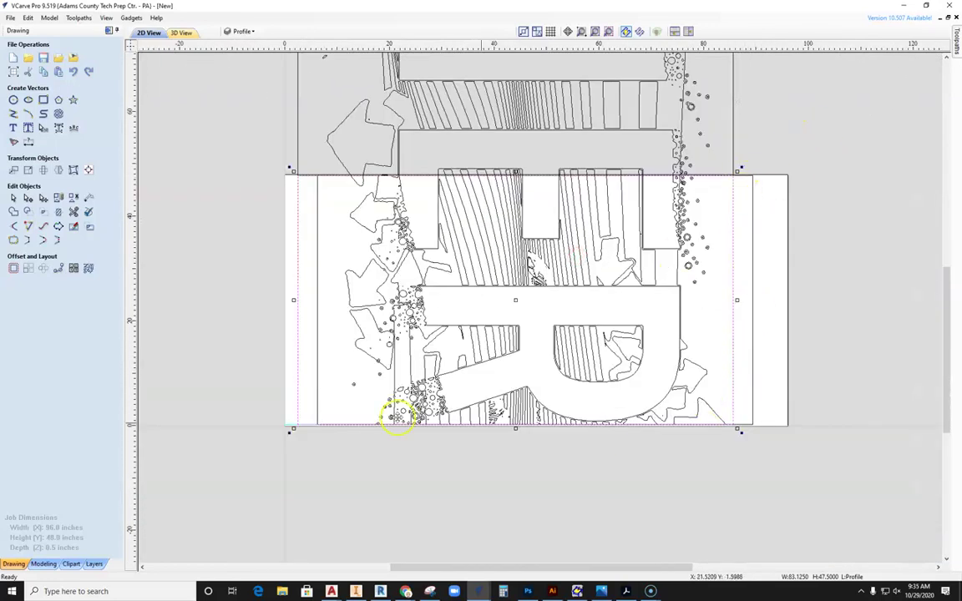
Step: Trim away the Line 4 panel's original vertical side edges and the border overhang beyond the Profile rectangle with Interactive Vector Trim
click(221, 264)
scroll(290, 204, up, 3)
scroll(350, 171, up, 3)
click(365, 148)
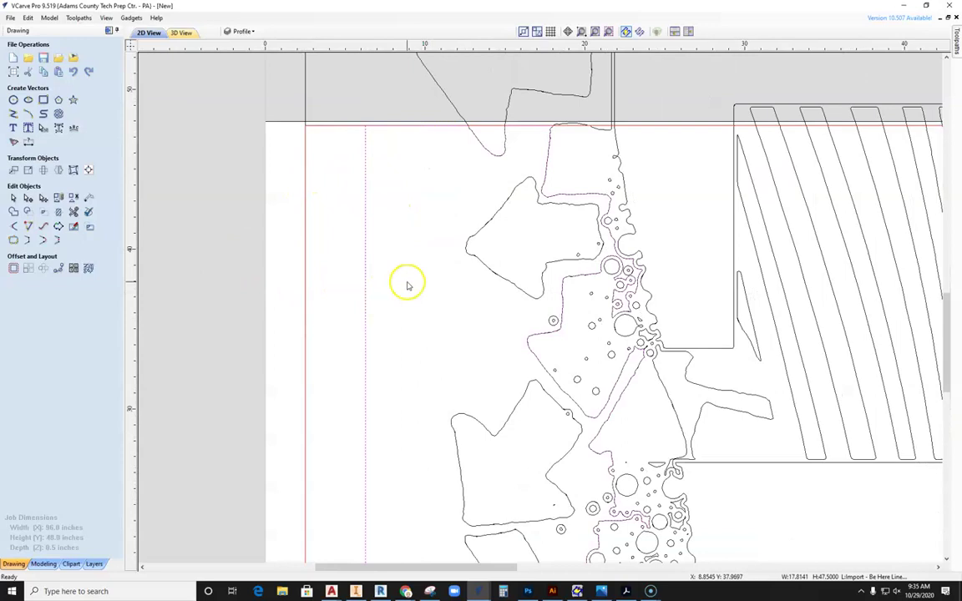
scroll(361, 290, down, 4)
click(222, 321)
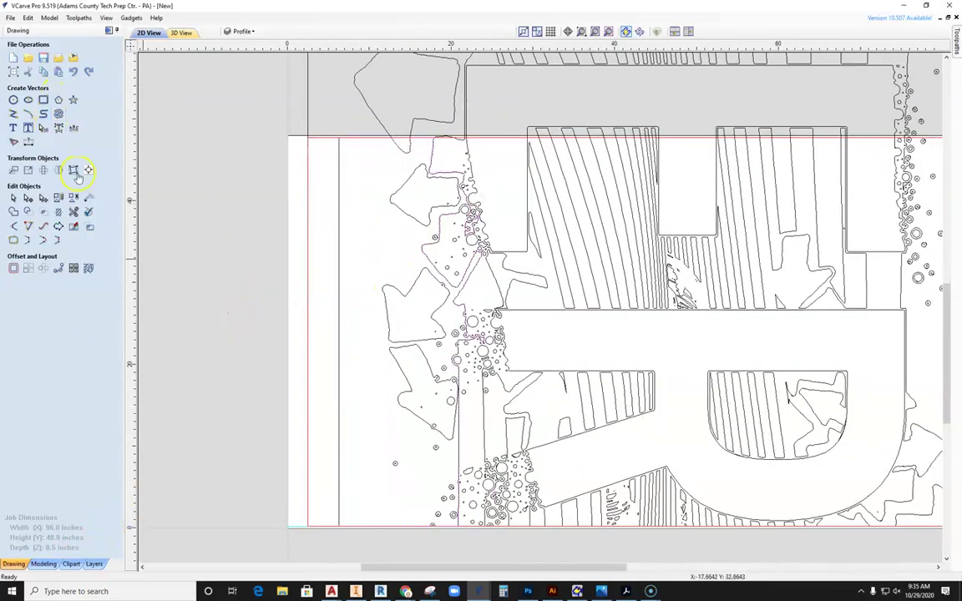
click(74, 212)
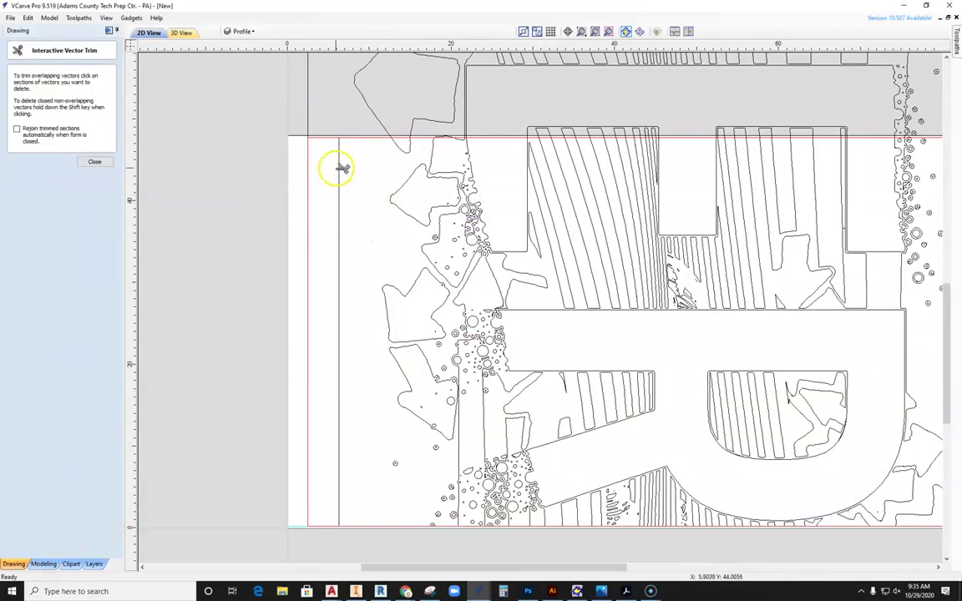
scroll(326, 273, down, 4)
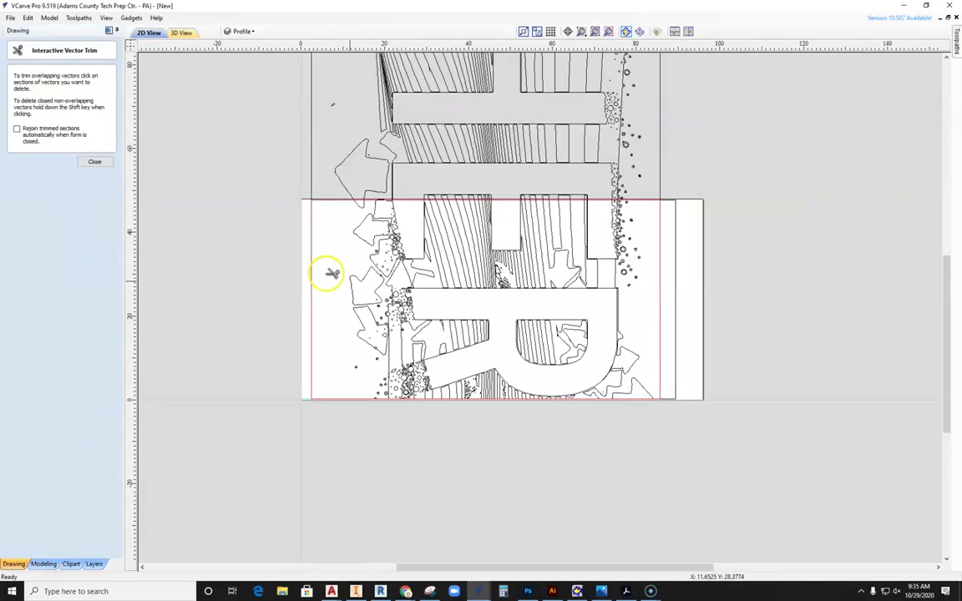
scroll(683, 238, up, 4)
scroll(666, 171, up, 1)
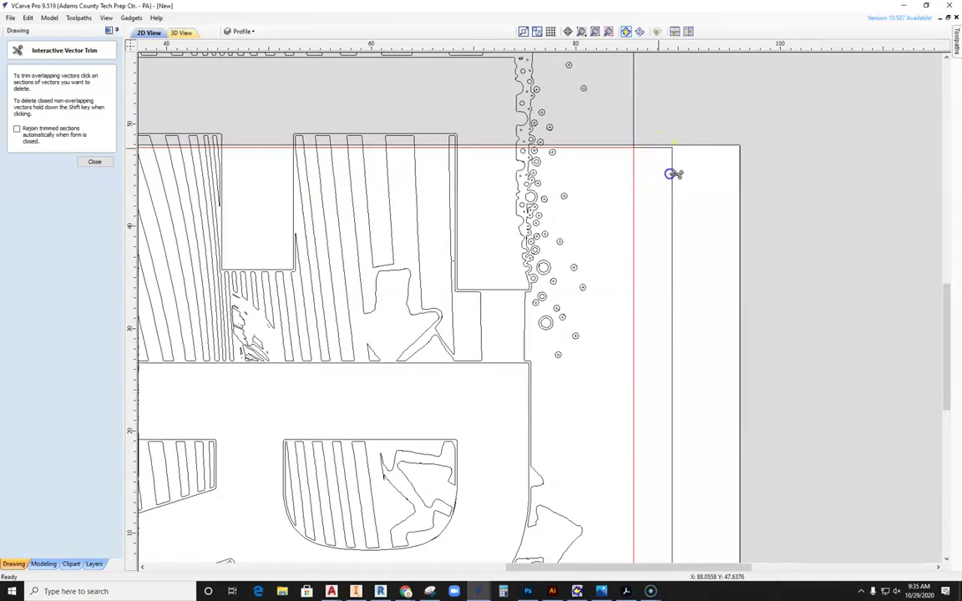
scroll(673, 174, down, 5)
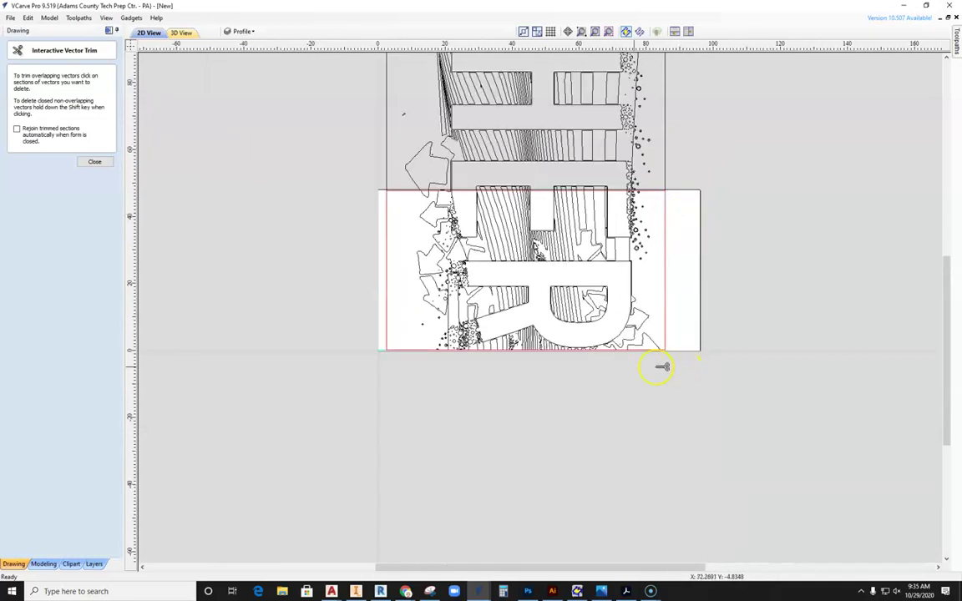
scroll(440, 200, up, 2)
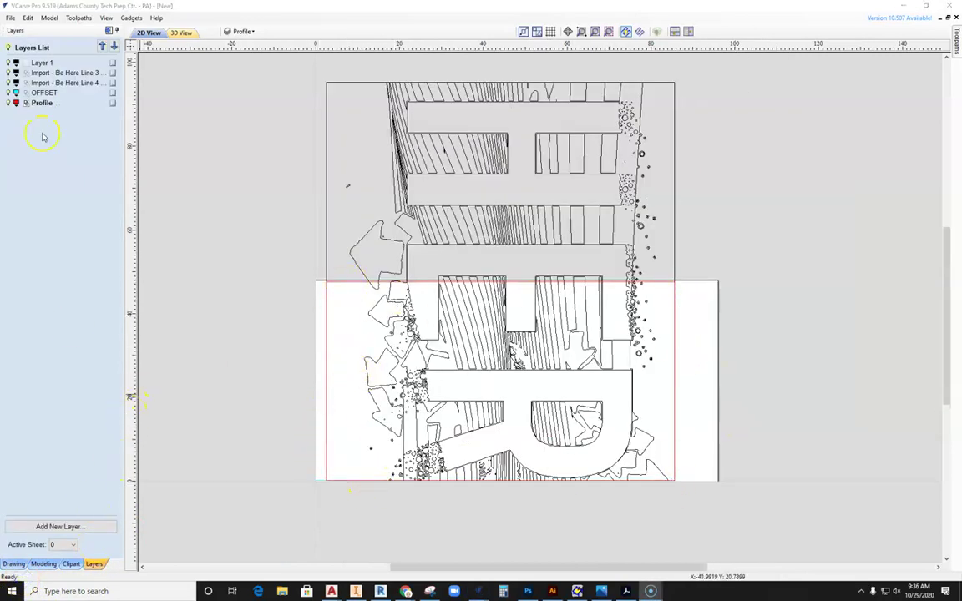
Step: Toggle the Profile layer off and on, comparing the trimmed Line 4 artwork with the profile rectangle and the Line 3 panel above
click(9, 101)
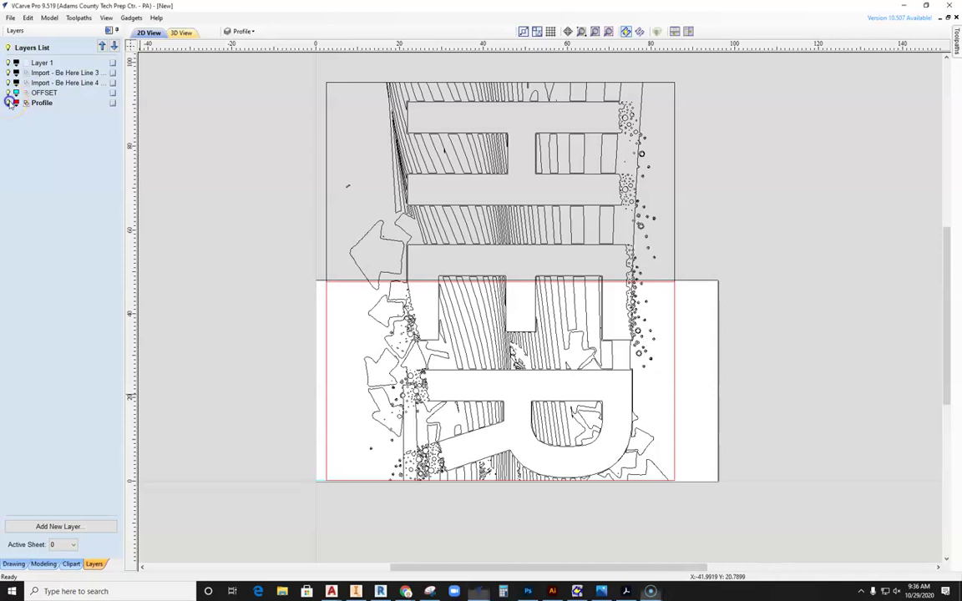
scroll(338, 322, up, 3)
scroll(340, 284, down, 2)
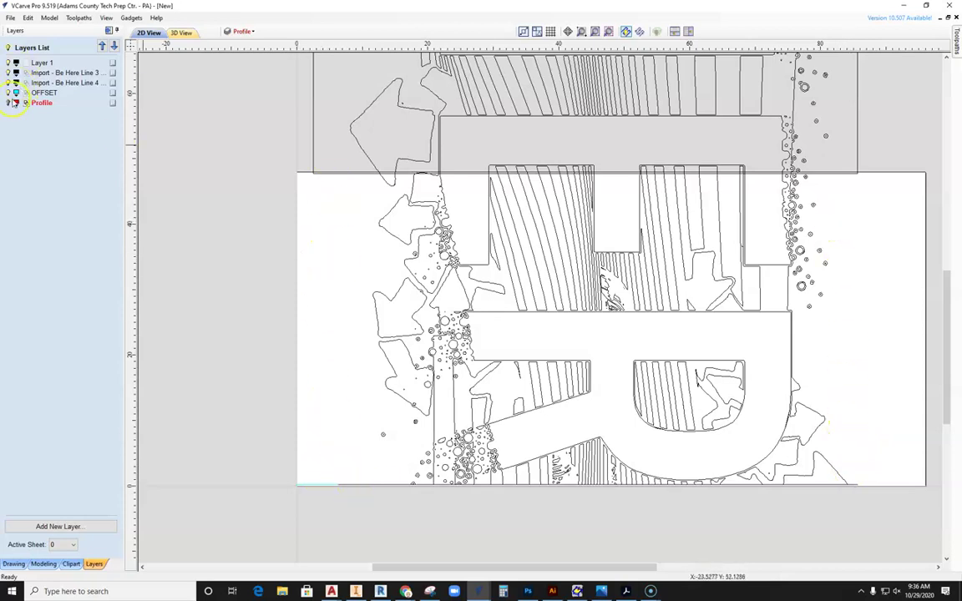
click(9, 103)
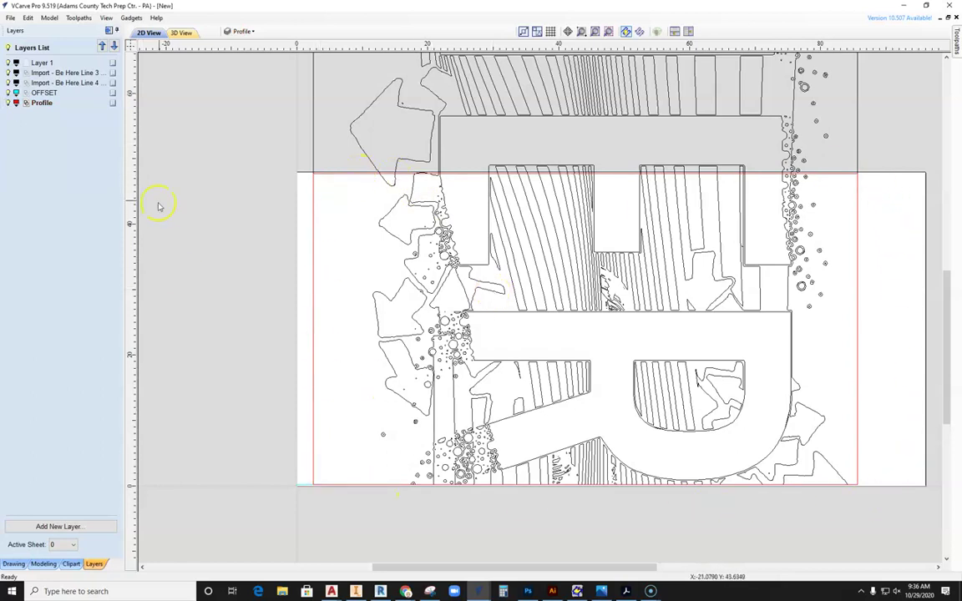
scroll(275, 196, down, 1)
middle_drag(251, 204, 256, 343)
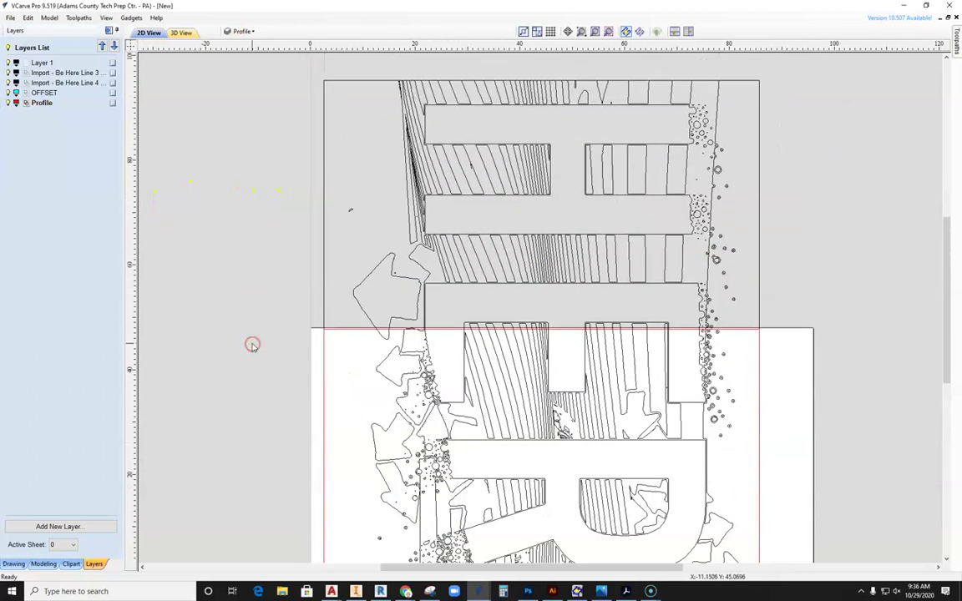
scroll(236, 331, down, 1)
click(573, 212)
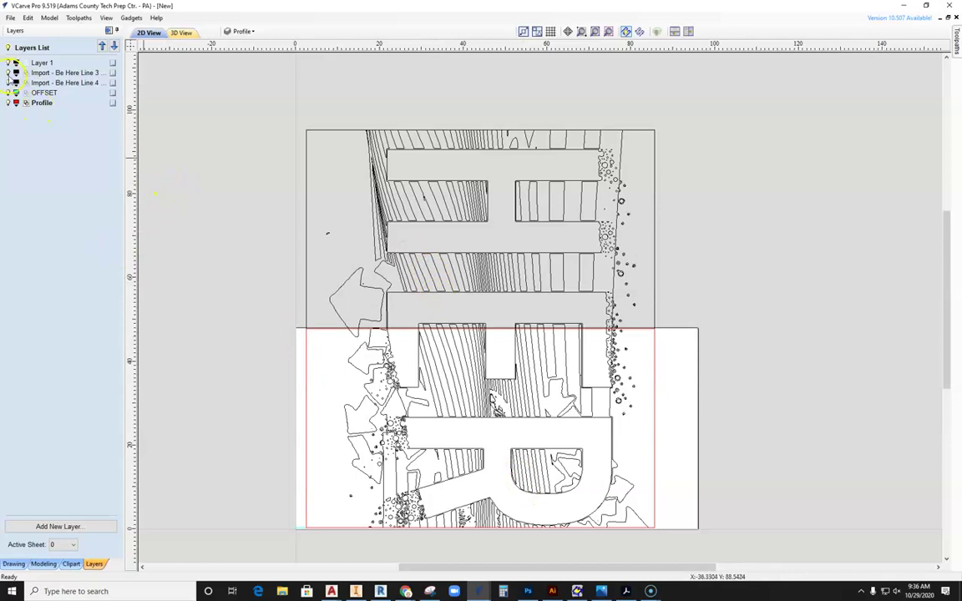
Step: Hide the Line 4 and Profile layers and move the entire Line 3 artwork straight up, about 18 inches clear of the sheet
click(8, 83)
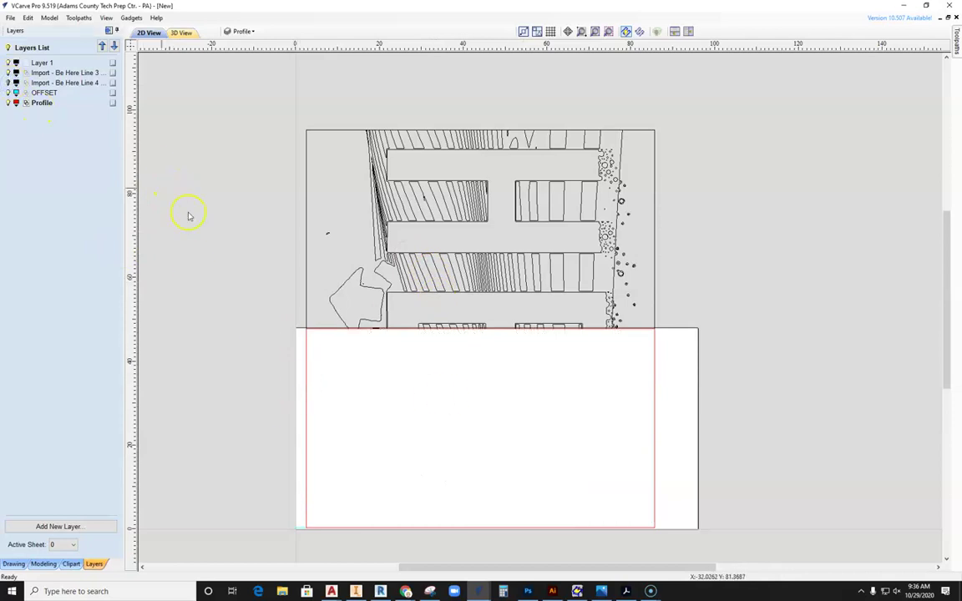
click(8, 103)
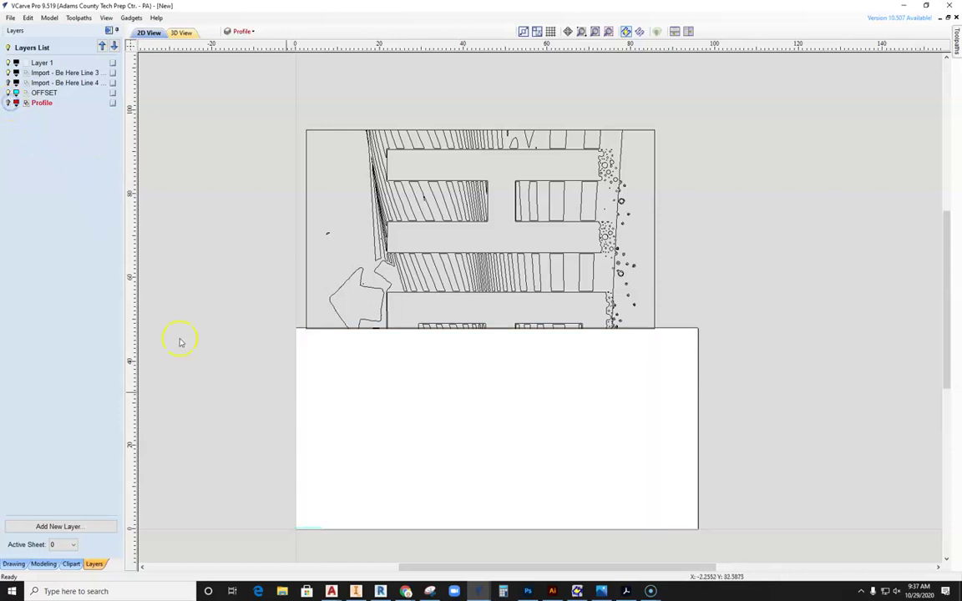
drag(345, 273, 268, 339)
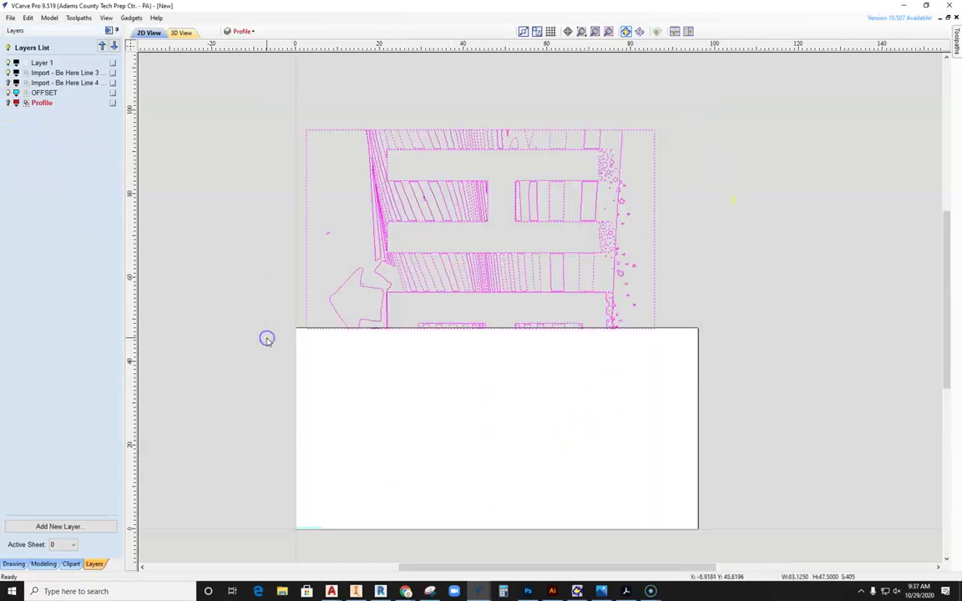
click(655, 183)
drag(655, 188, 657, 110)
click(700, 214)
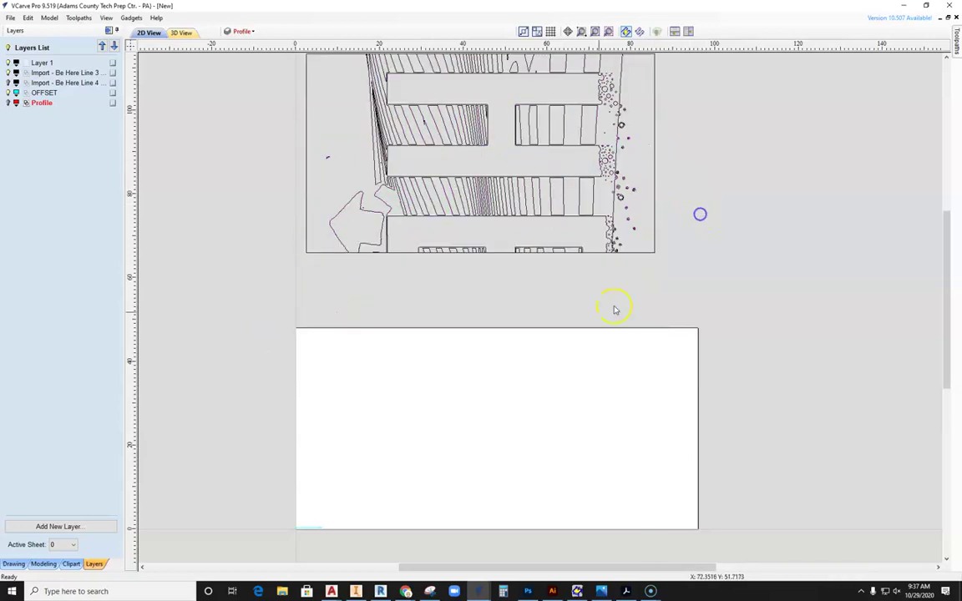
Step: Make the Line 4 artwork and Profile layers visible again on the sheet
click(8, 82)
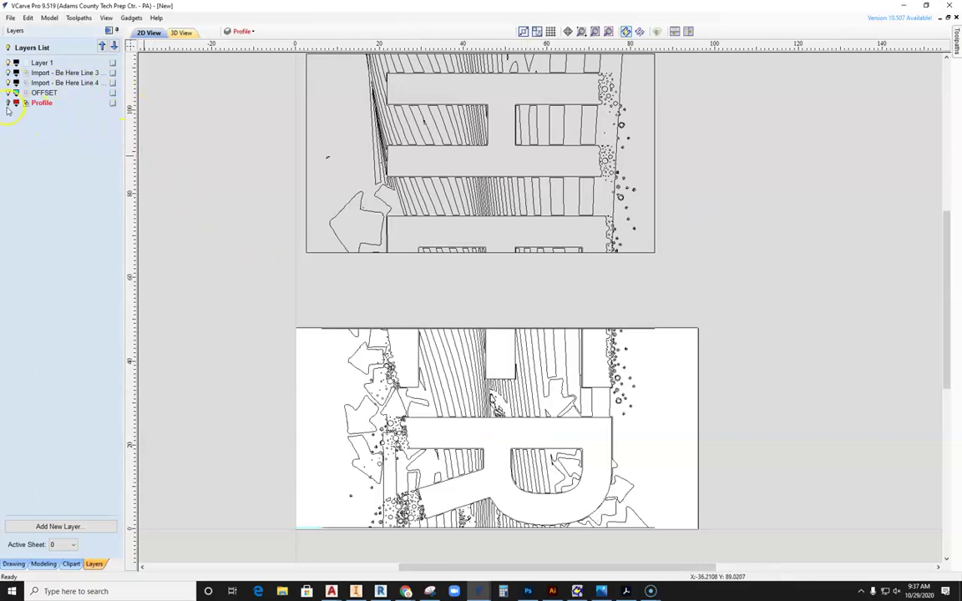
click(8, 103)
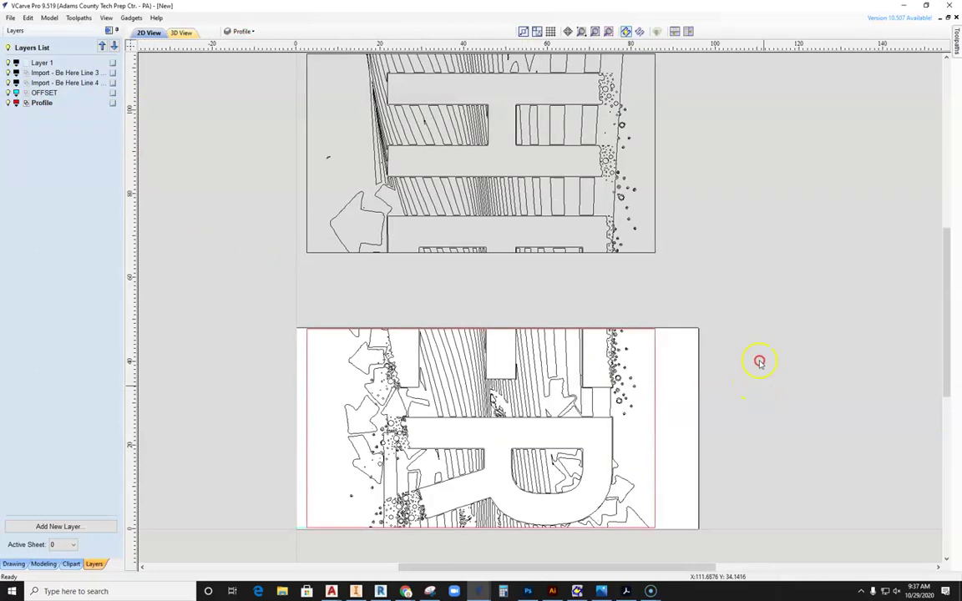
middle_drag(758, 358, 752, 343)
scroll(752, 343, up, 2)
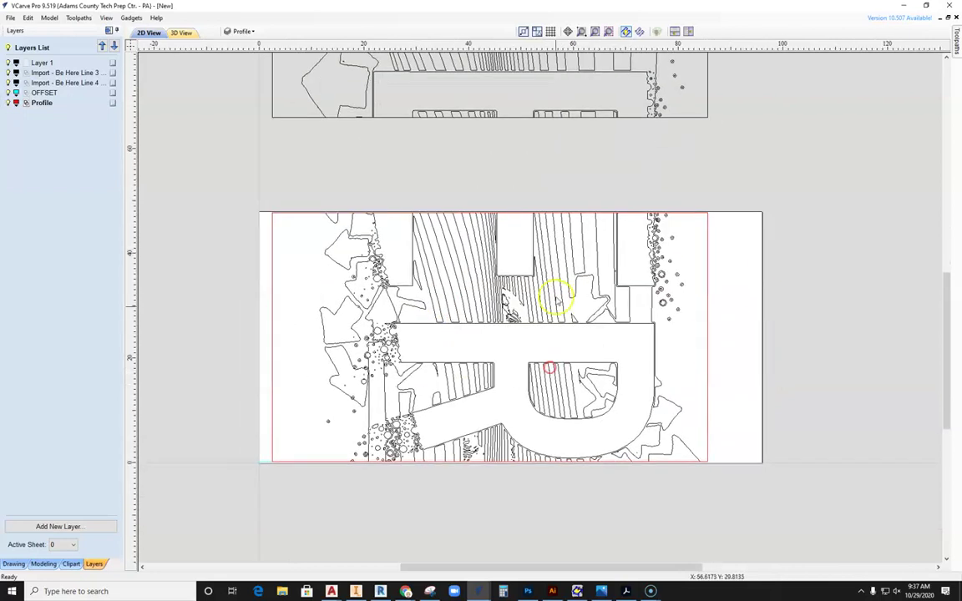
Step: Display the toolpath operations permanently beside the drawing and start a 2D Profile toolpath
click(957, 44)
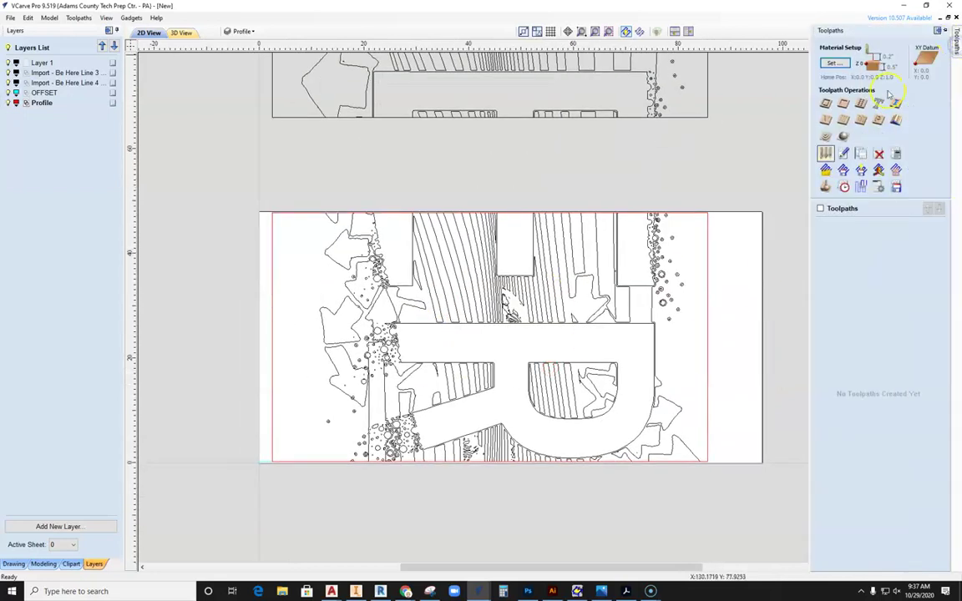
middle_drag(674, 157, 782, 123)
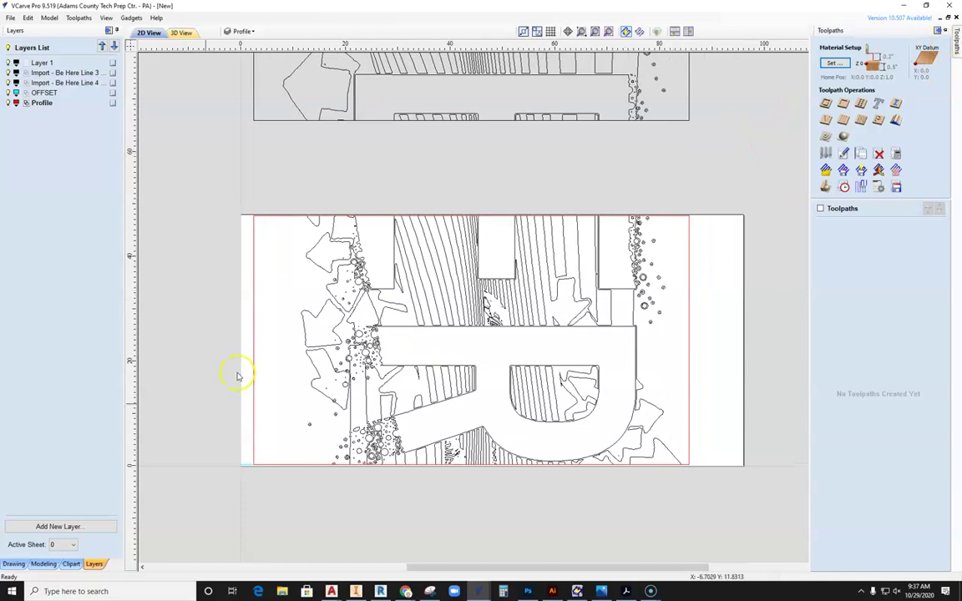
click(949, 31)
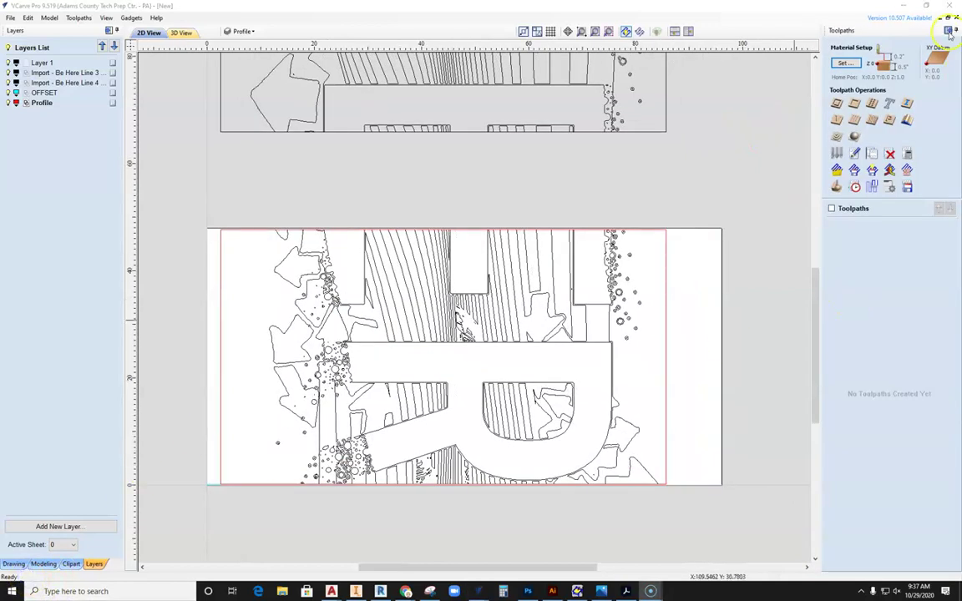
click(837, 104)
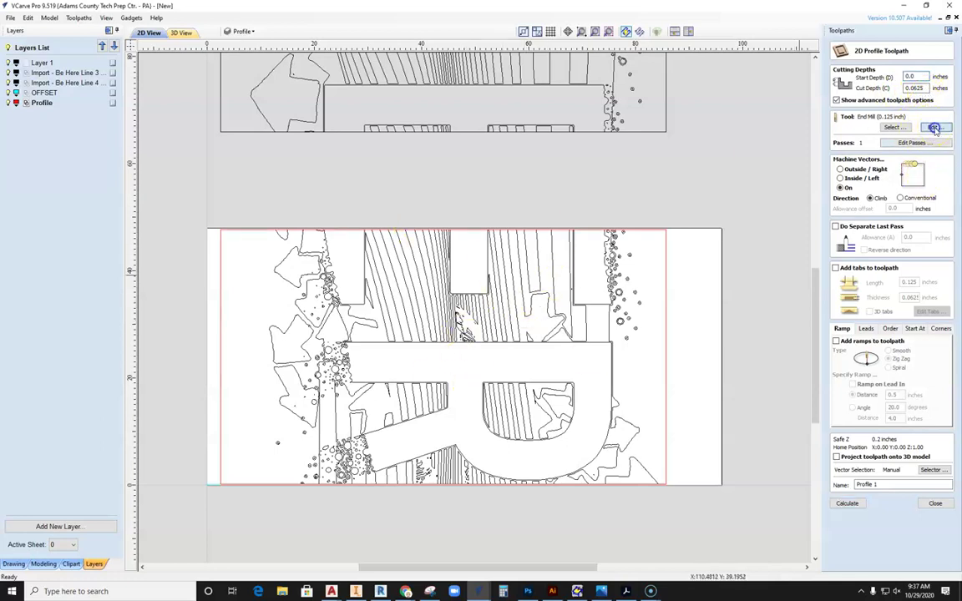
Step: Review the 0.125 inch end mill's pass depth, spindle speed, feed rate and plunge rate, and accept the tool settings
click(933, 127)
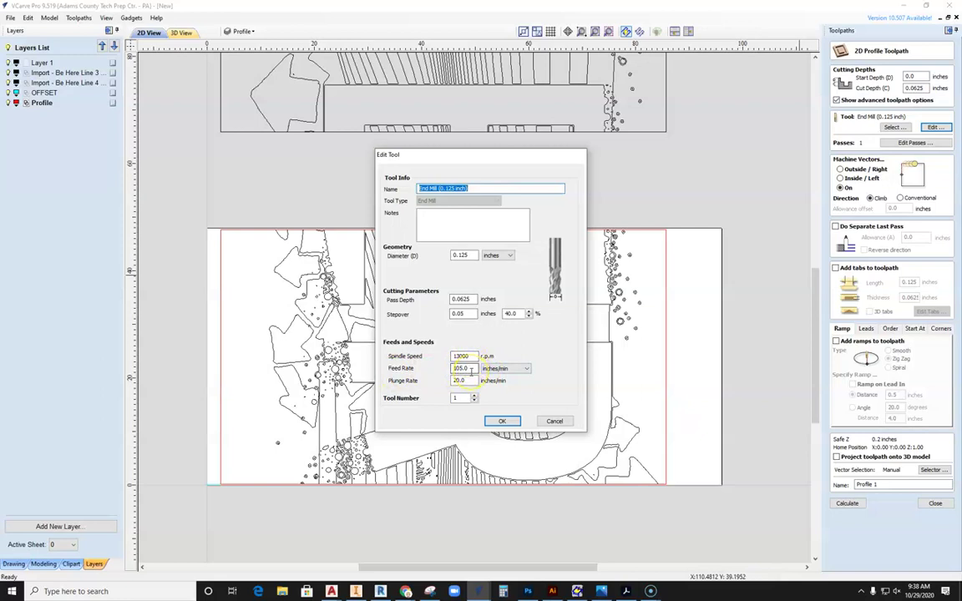
click(502, 371)
click(501, 421)
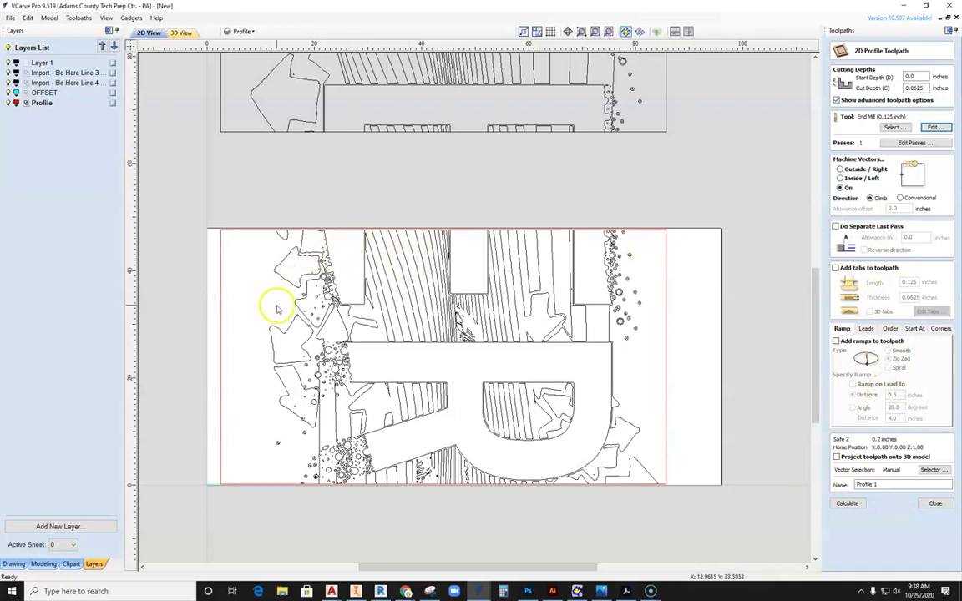
Step: Find and delete the stray 6.25 inch horizontal line on the OFFSET layer at the sheet's lower-left corner
drag(642, 287, 233, 515)
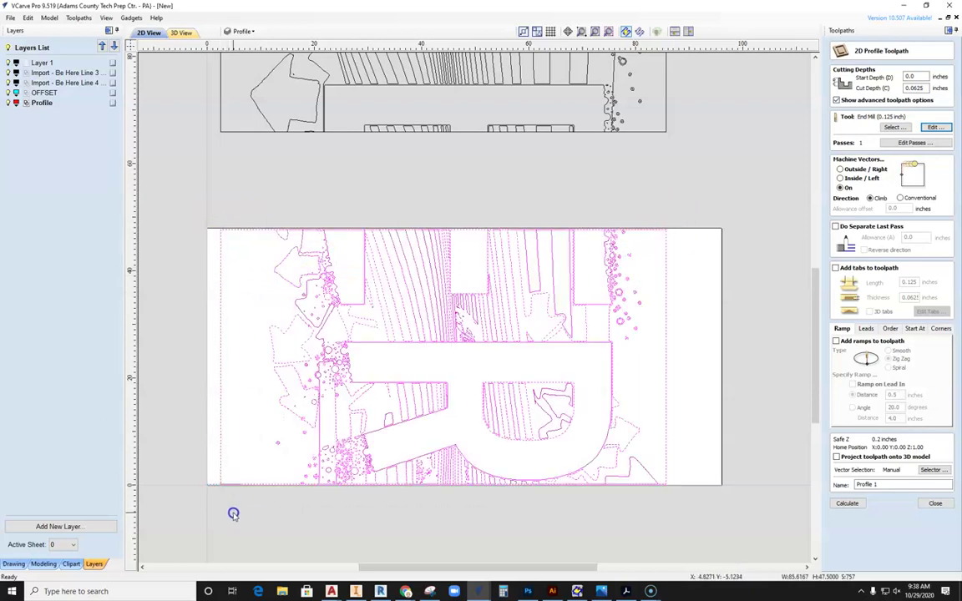
click(275, 530)
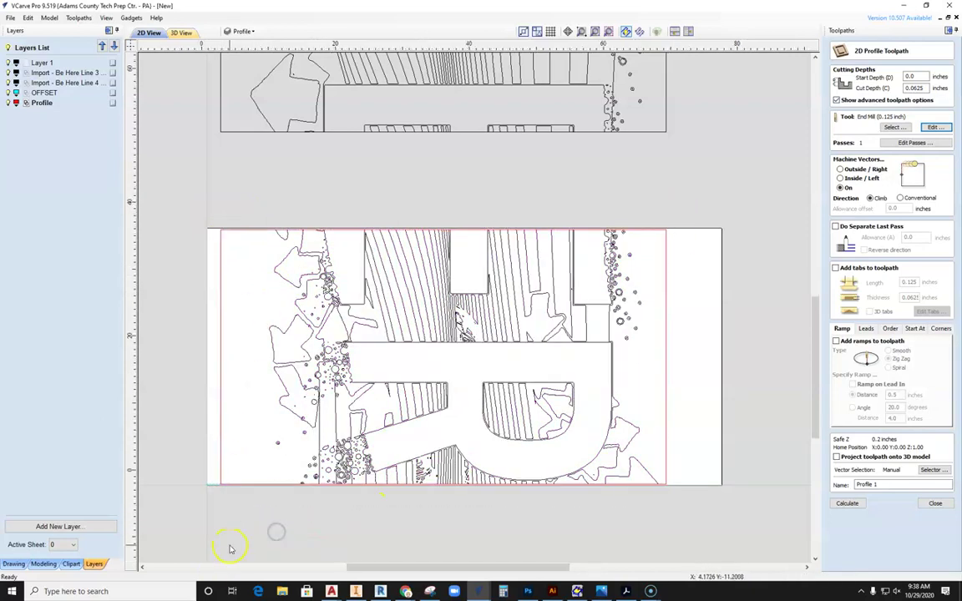
scroll(302, 447, up, 3)
scroll(305, 417, up, 2)
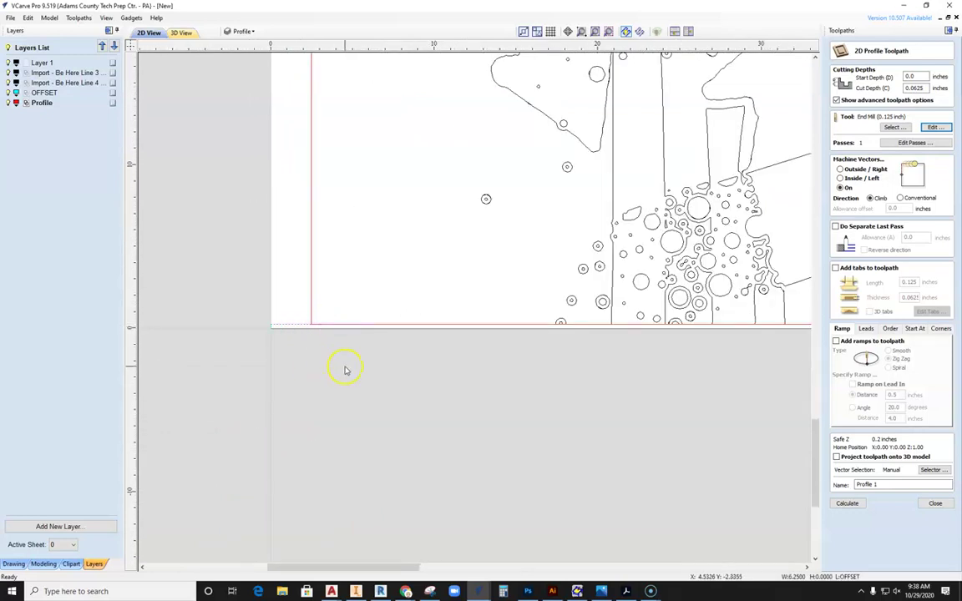
scroll(345, 370, down, 4)
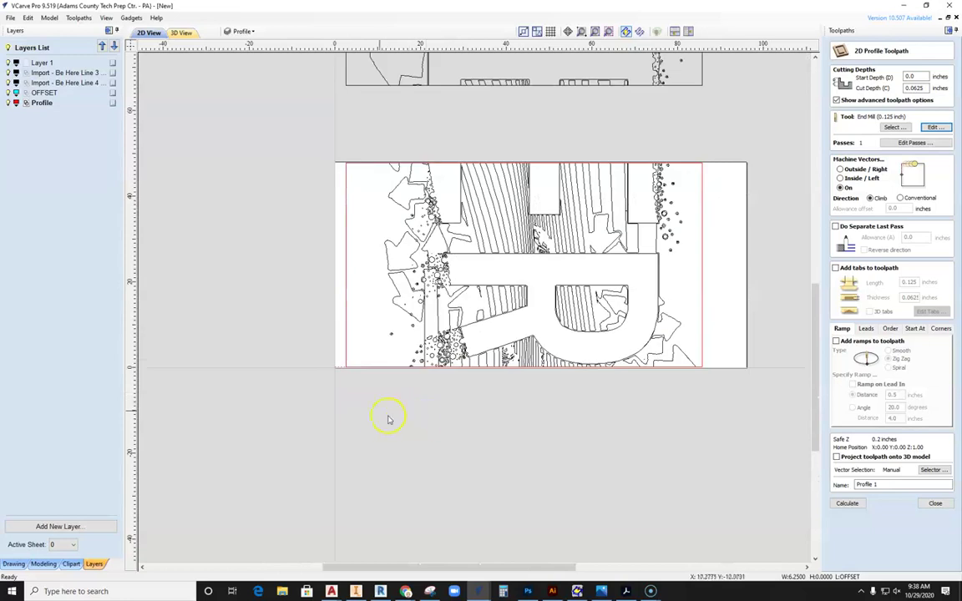
scroll(364, 405, up, 2)
scroll(359, 393, down, 3)
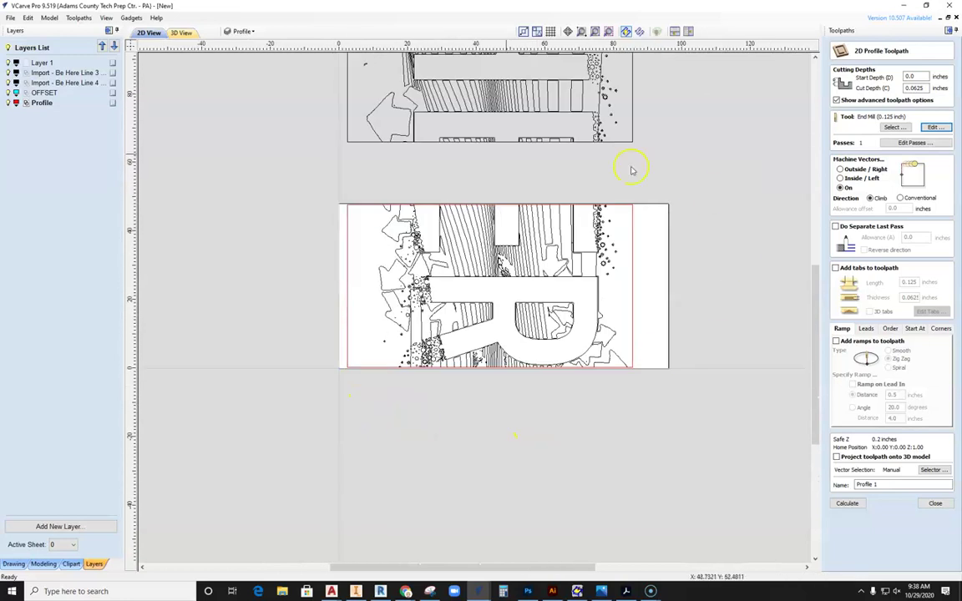
Step: Select all the artwork on the sheet and calculate the 0.0625 inch deep profile toolpath on the vectors, ignoring duplicate vectors
scroll(334, 219, up, 2)
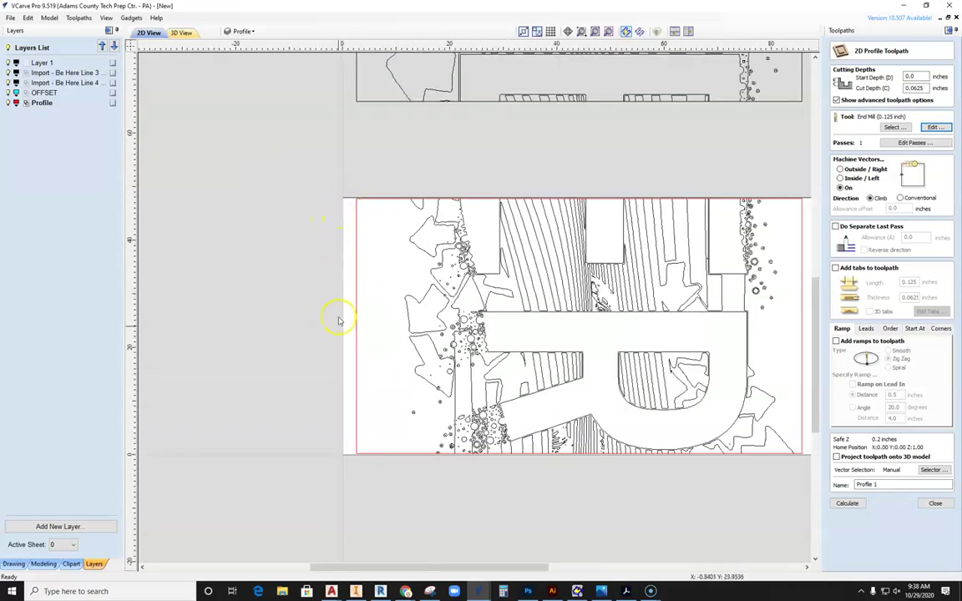
scroll(317, 234, down, 2)
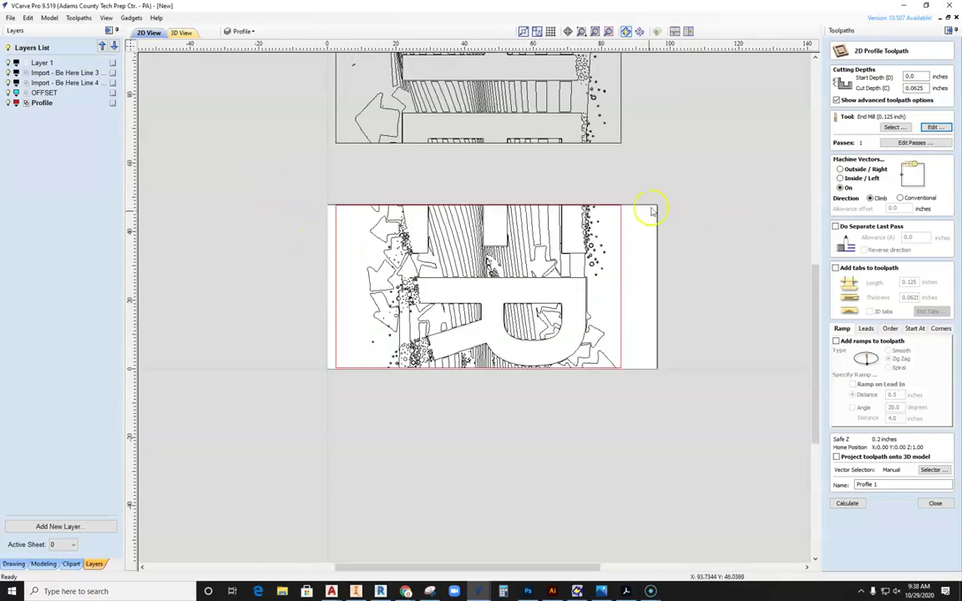
scroll(548, 257, up, 1)
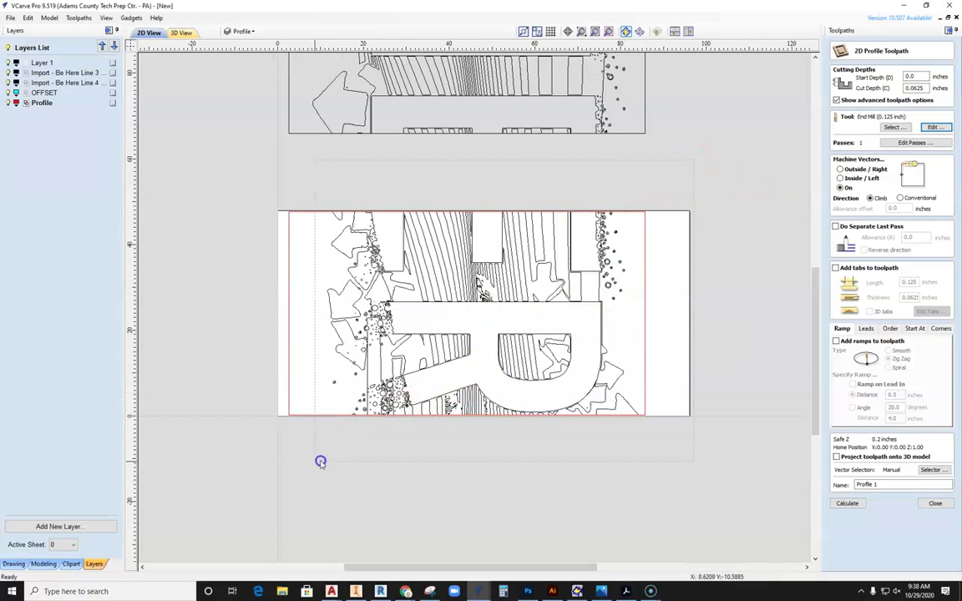
drag(706, 197, 285, 458)
click(848, 503)
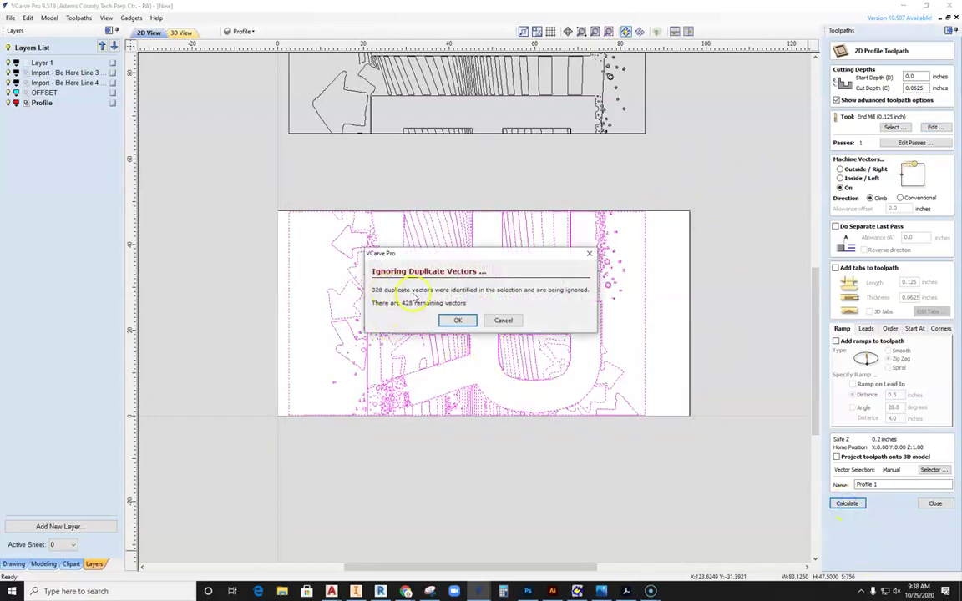
click(459, 321)
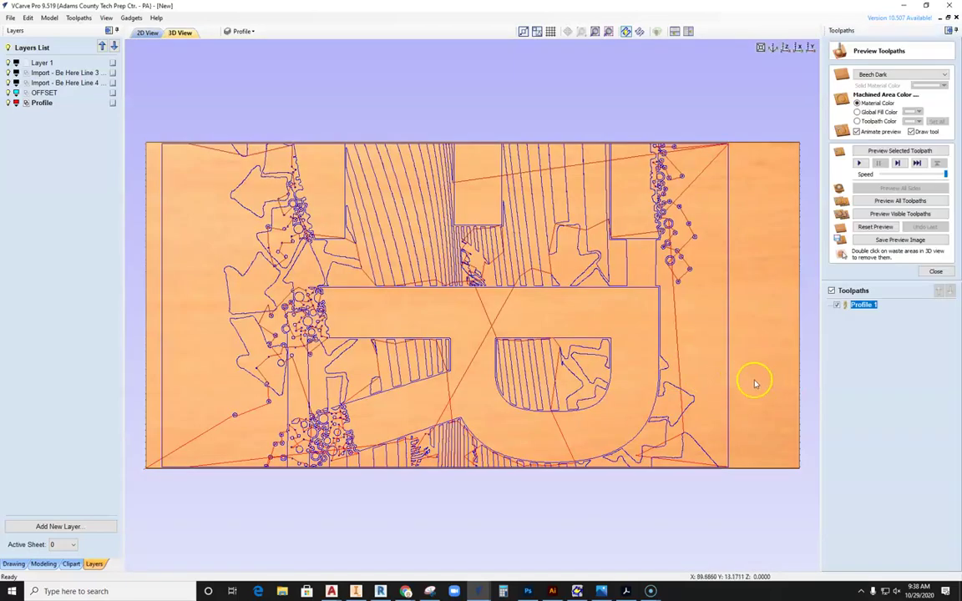
Step: Simulate the engraving toolpath on the sheet in 3D, inspect the carved artwork, and return to the 2D drawing
drag(754, 384, 681, 157)
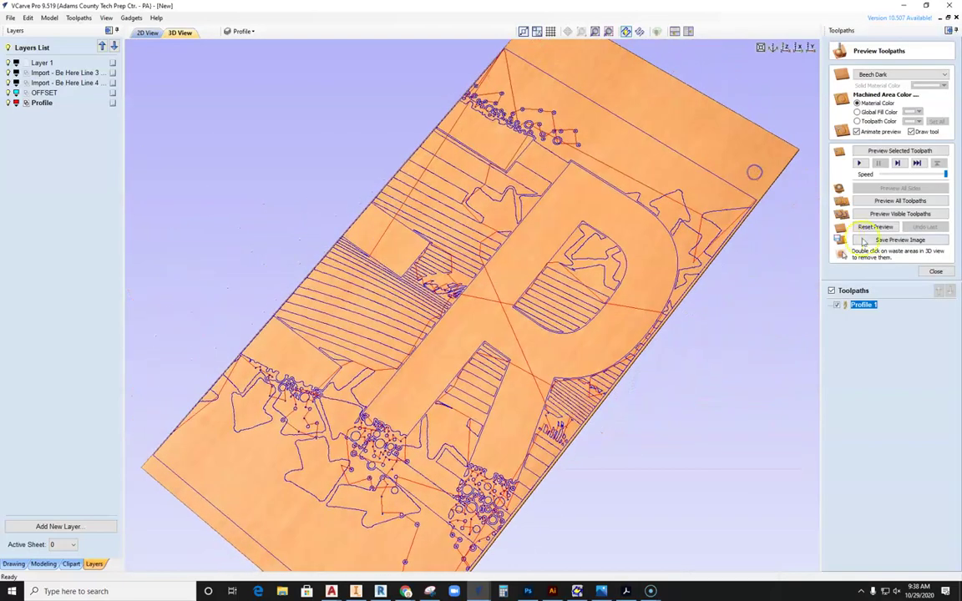
click(859, 163)
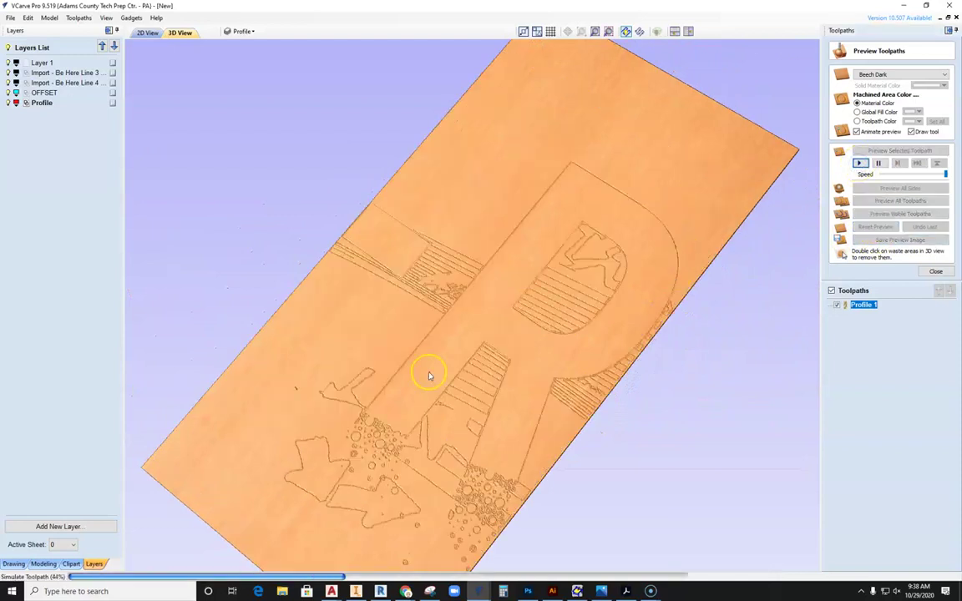
drag(451, 393, 374, 369)
drag(562, 531, 509, 433)
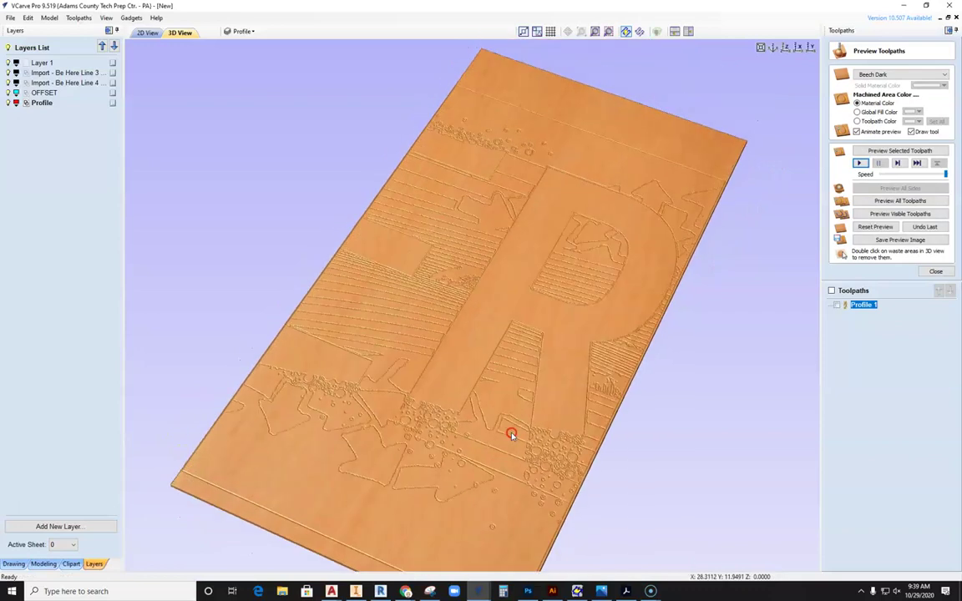
click(936, 271)
click(147, 32)
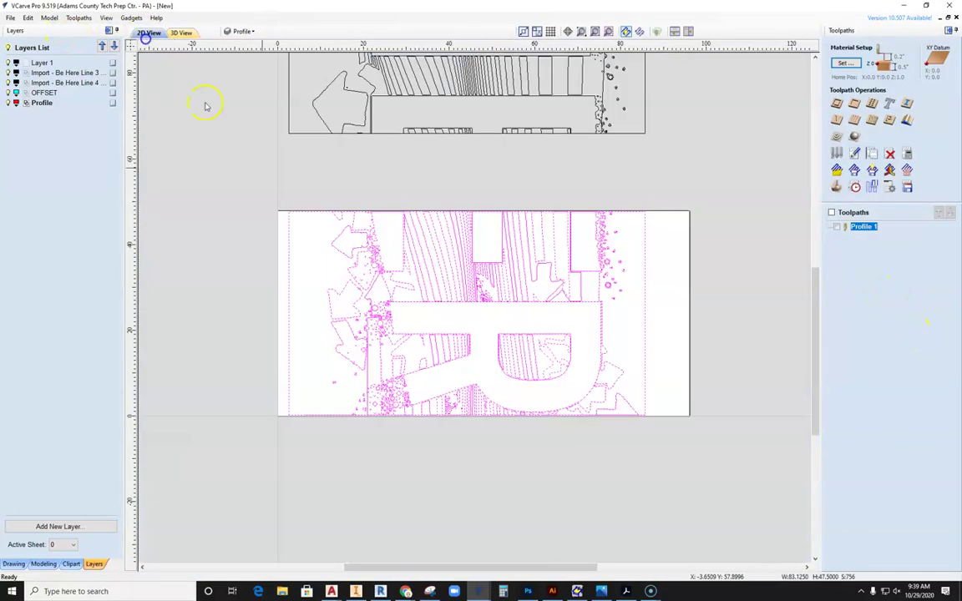
Step: Start a second 2D Profile toolpath with a 0.5 inch cut depth and no advanced options, accepting the 0.125 inch end mill settings
click(432, 487)
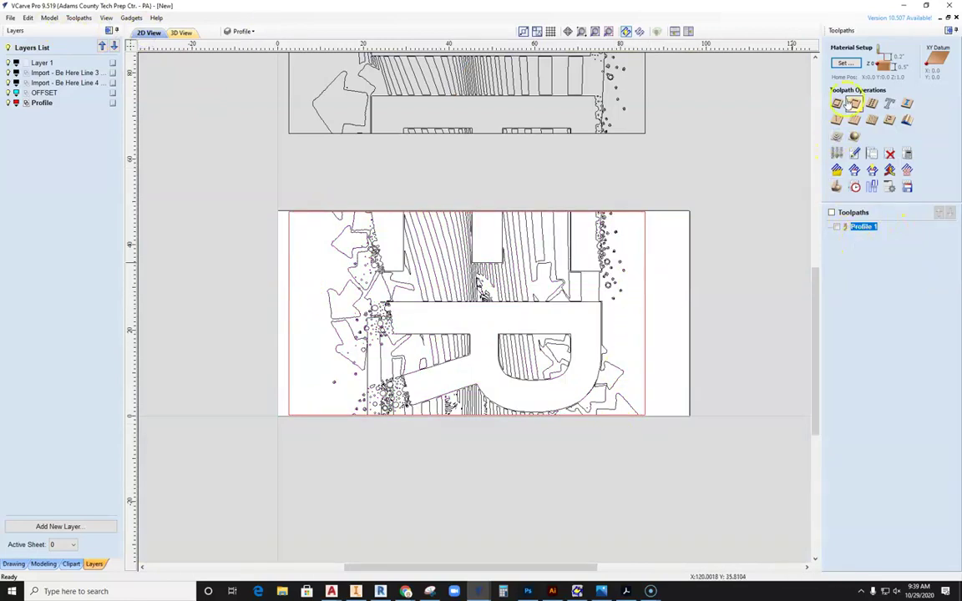
click(837, 104)
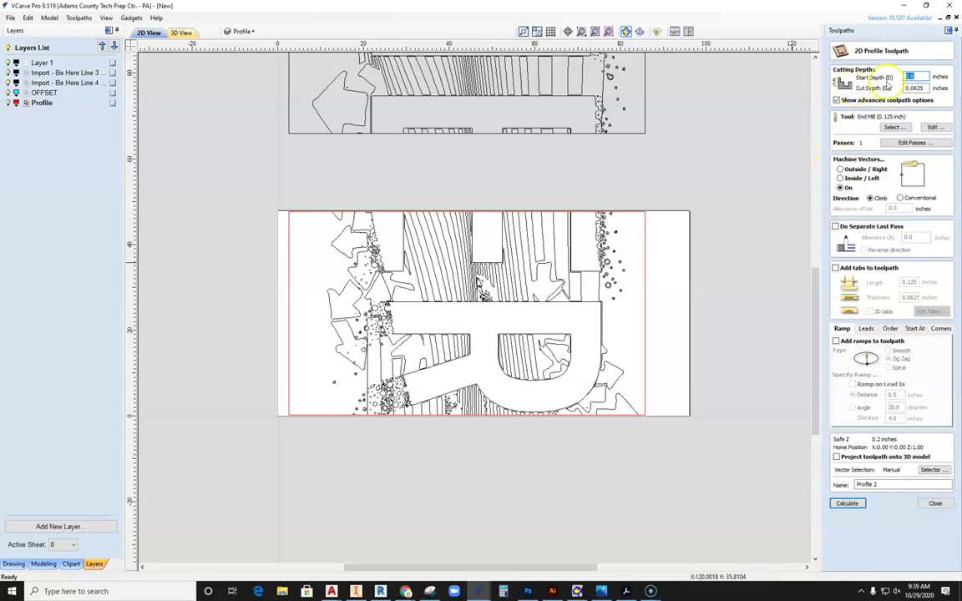
double_click(911, 89)
click(945, 100)
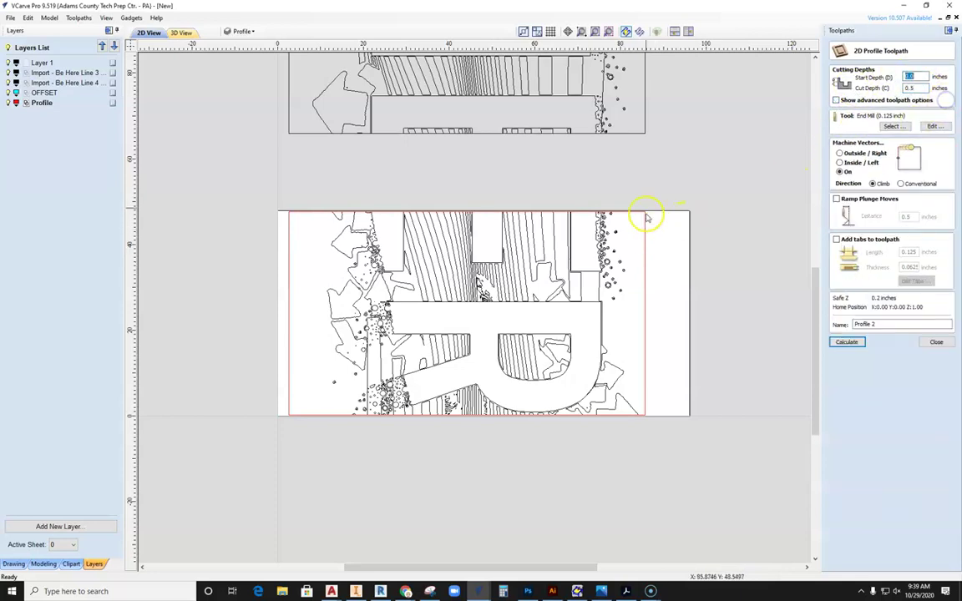
click(933, 126)
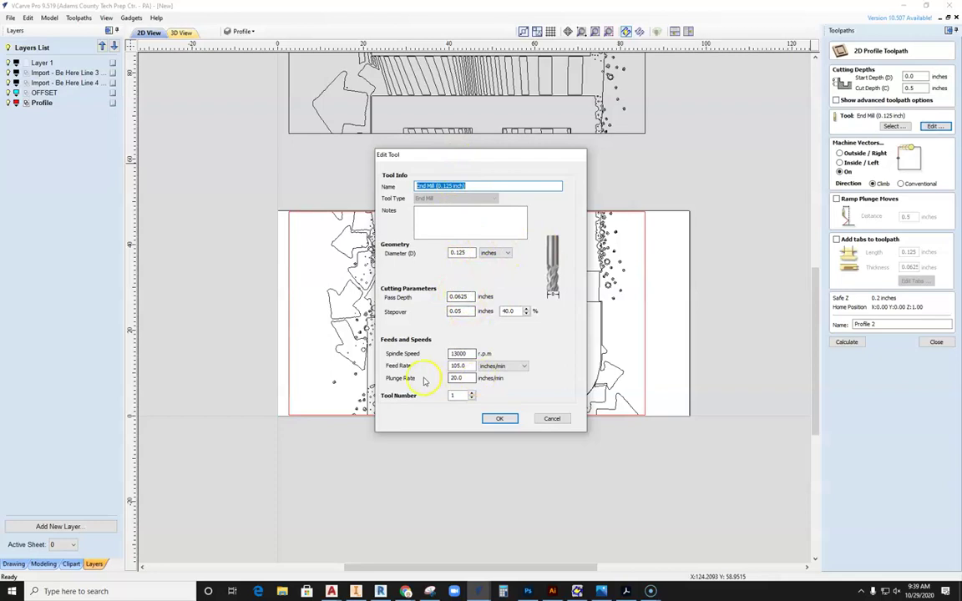
click(509, 418)
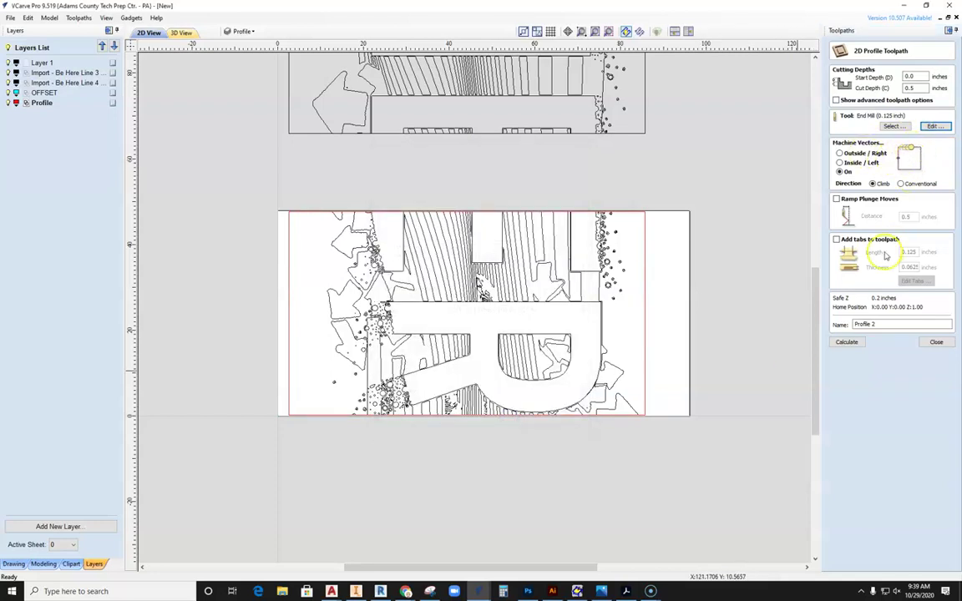
Step: Enable tabs 0.25 inches long and 0.125 inches thick, and open tab editing for the outer Profile rectangle
click(836, 240)
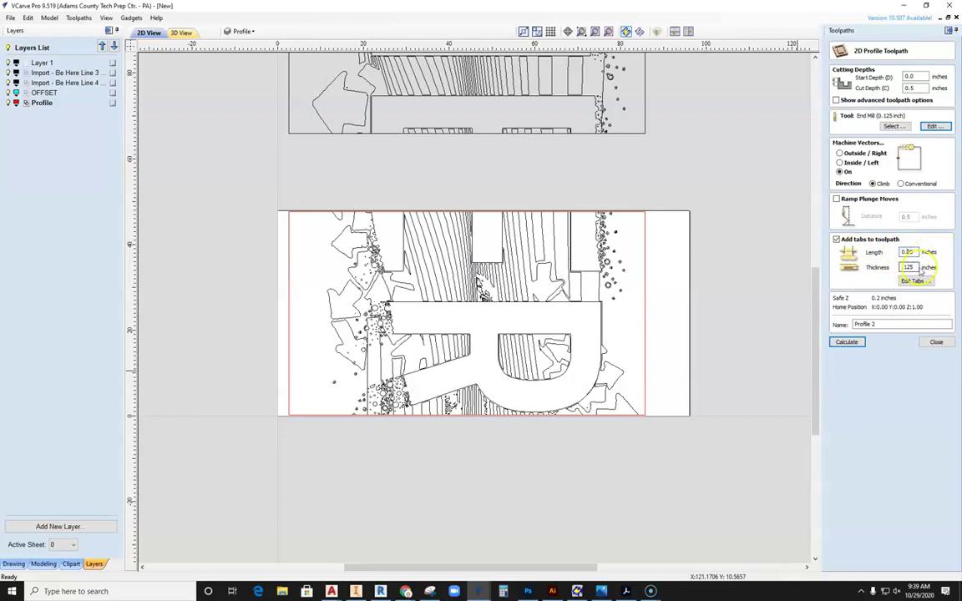
click(916, 280)
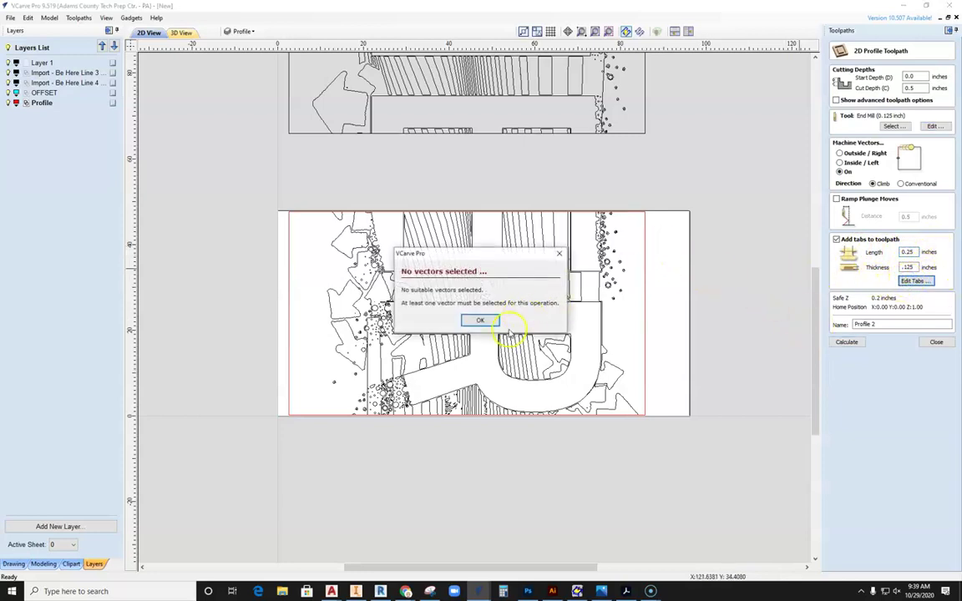
click(483, 319)
click(915, 284)
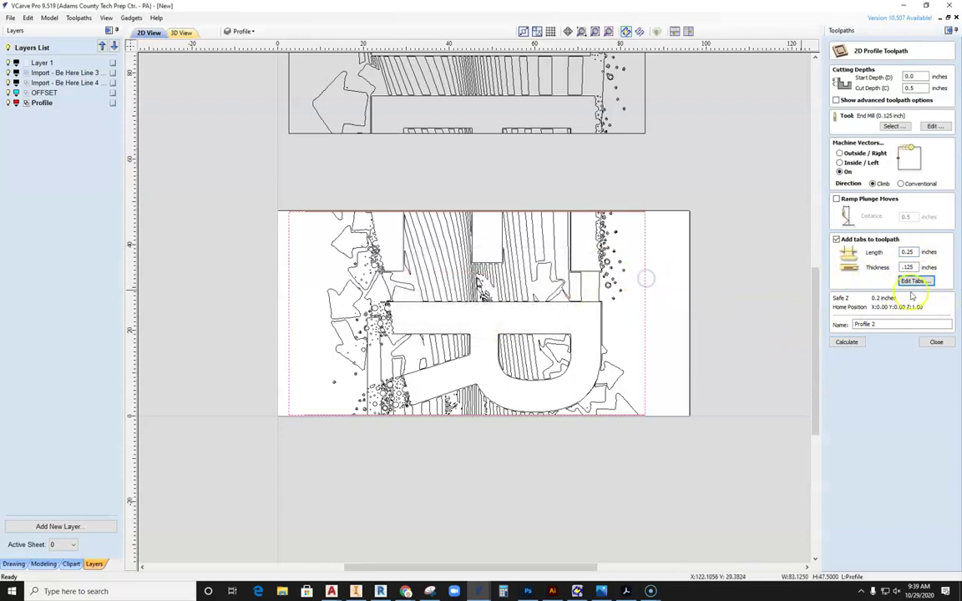
Step: Place three evenly spaced tabs on each of the outline rectangle's two vertical sides
click(645, 245)
click(645, 314)
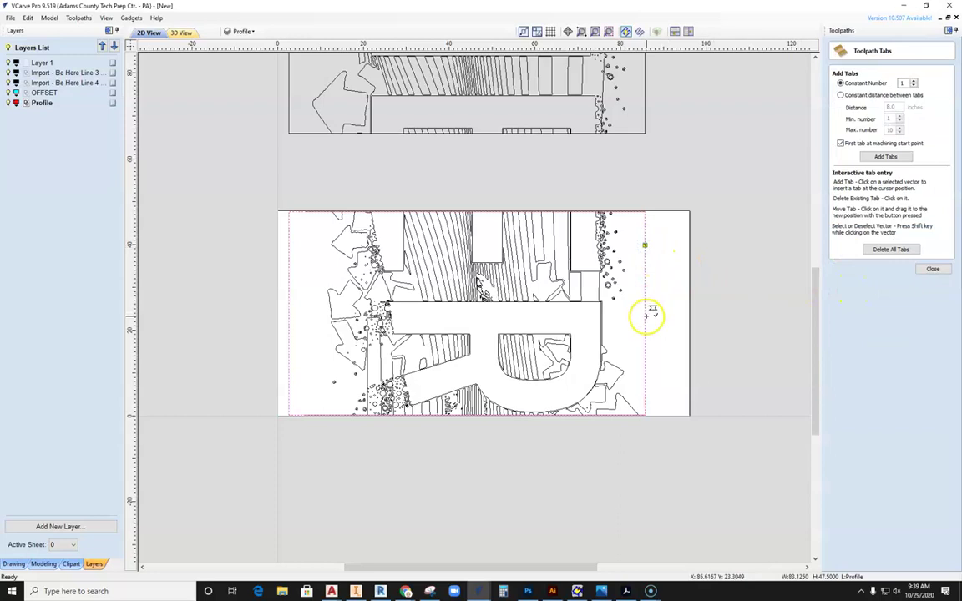
click(646, 390)
click(289, 240)
click(291, 243)
drag(289, 243, 289, 311)
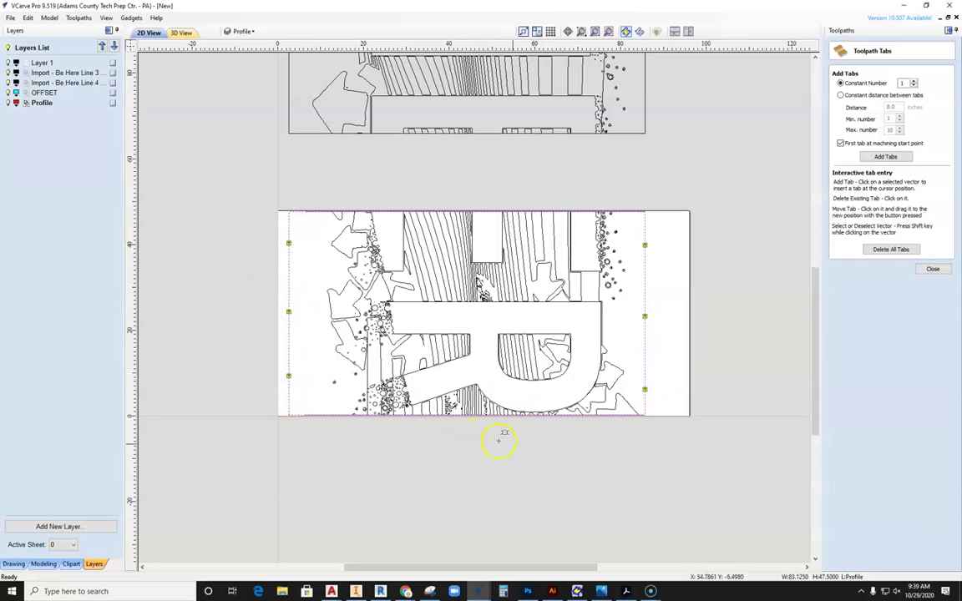
click(935, 268)
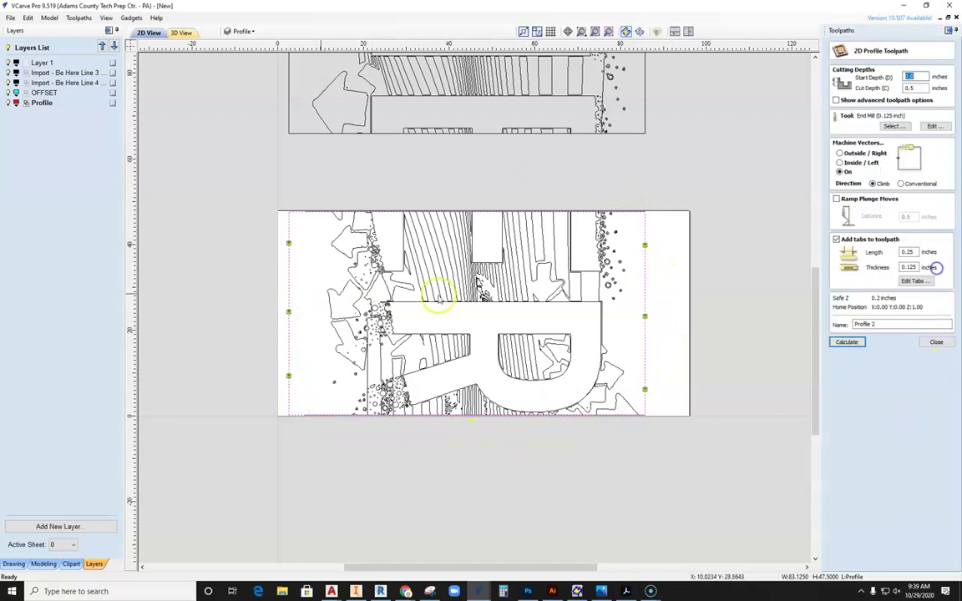
Step: Calculate the tabbed outline toolpath and inspect its cutting path and tabs closely in 3D along the panel's edge
click(848, 344)
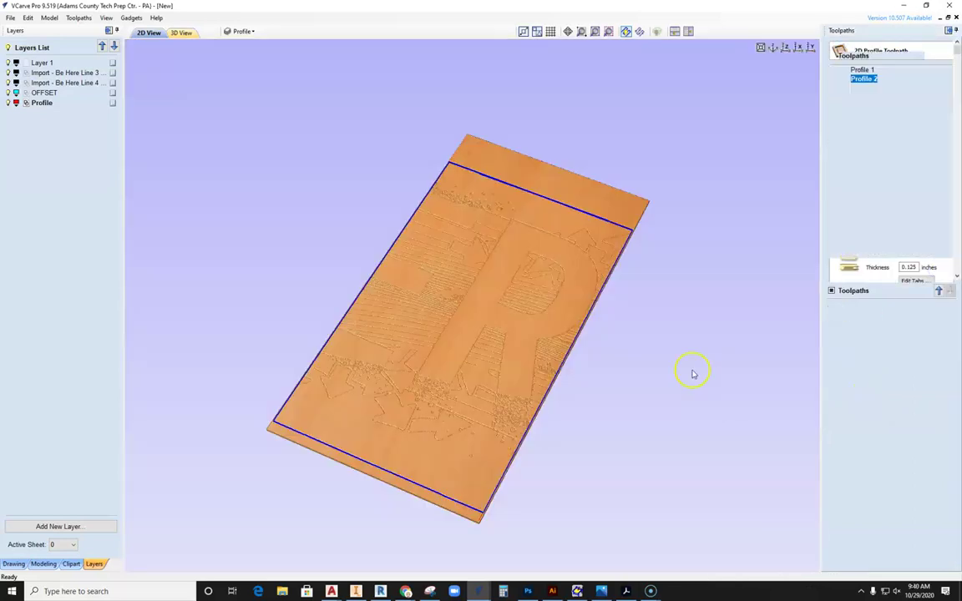
drag(545, 227, 532, 315)
scroll(393, 462, up, 10)
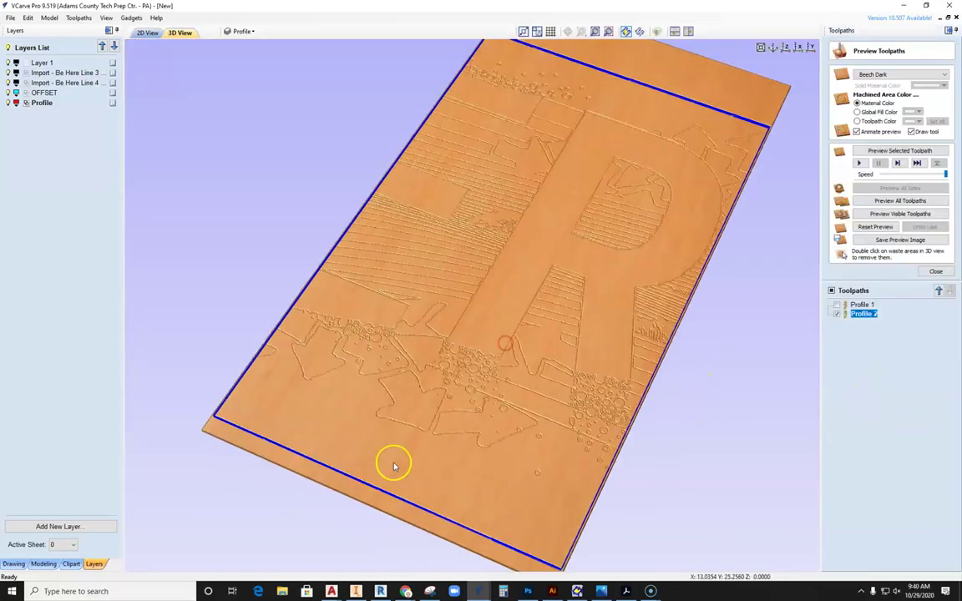
scroll(401, 294, up, 3)
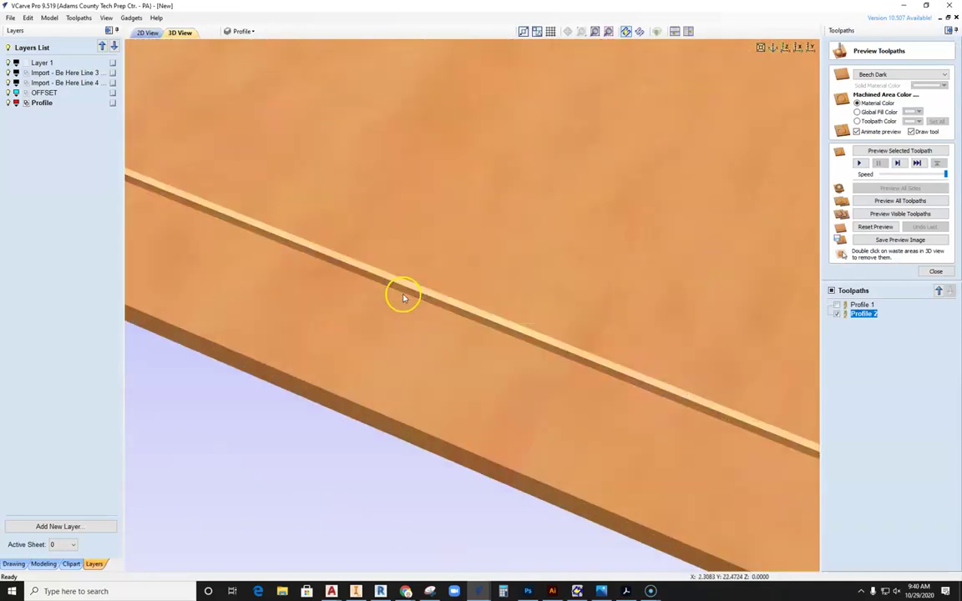
scroll(434, 317, down, 3)
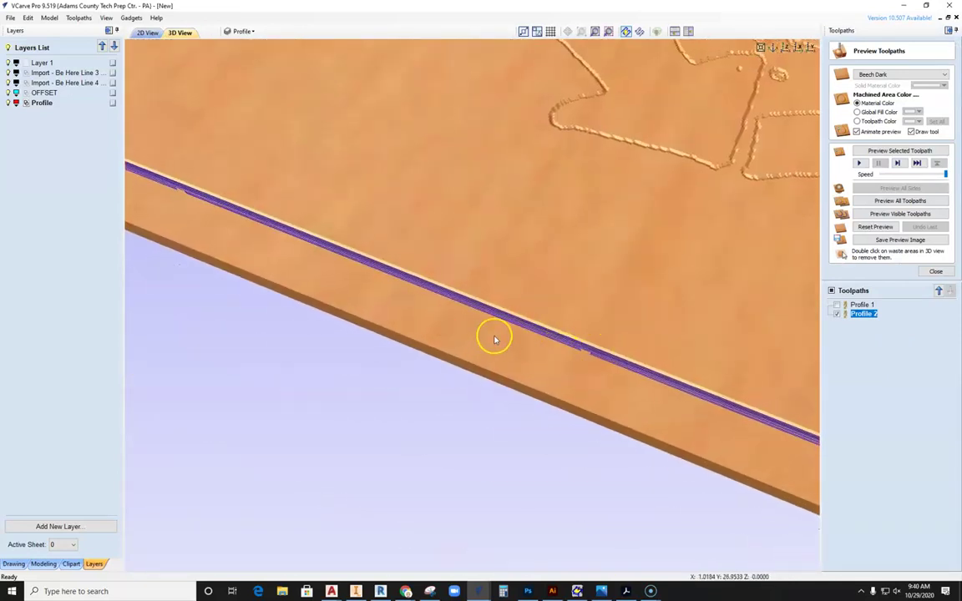
scroll(484, 326, down, 5)
scroll(346, 249, up, 5)
scroll(258, 219, down, 8)
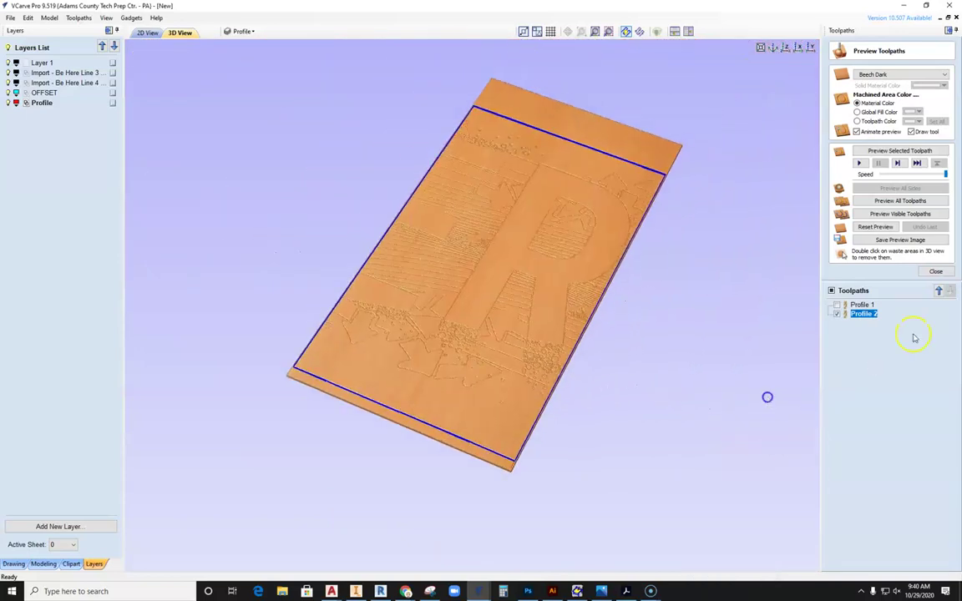
Step: Display the Profile 1 and Profile 2 toolpaths together on the panel and close the toolpath preview
click(838, 311)
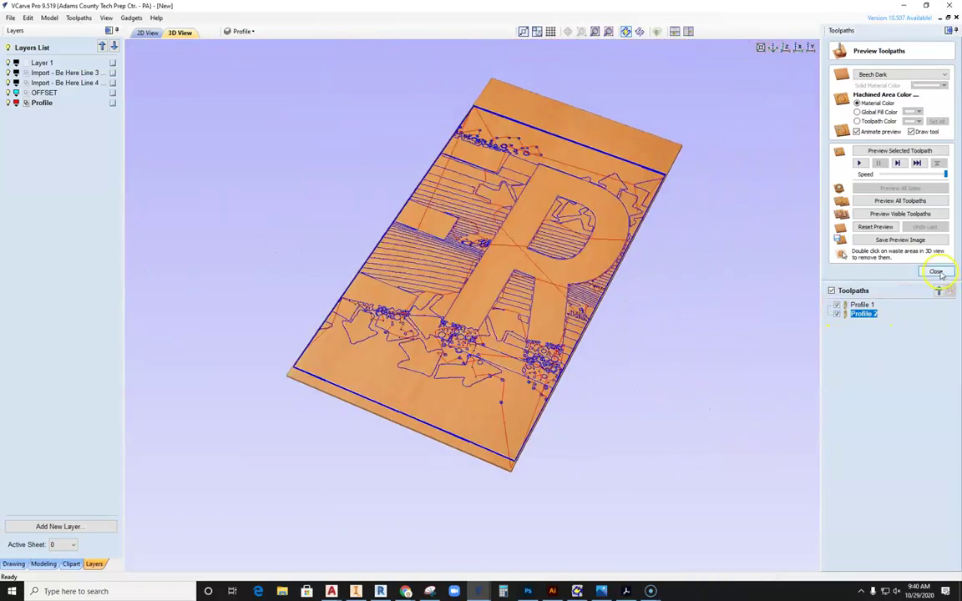
click(937, 272)
click(927, 182)
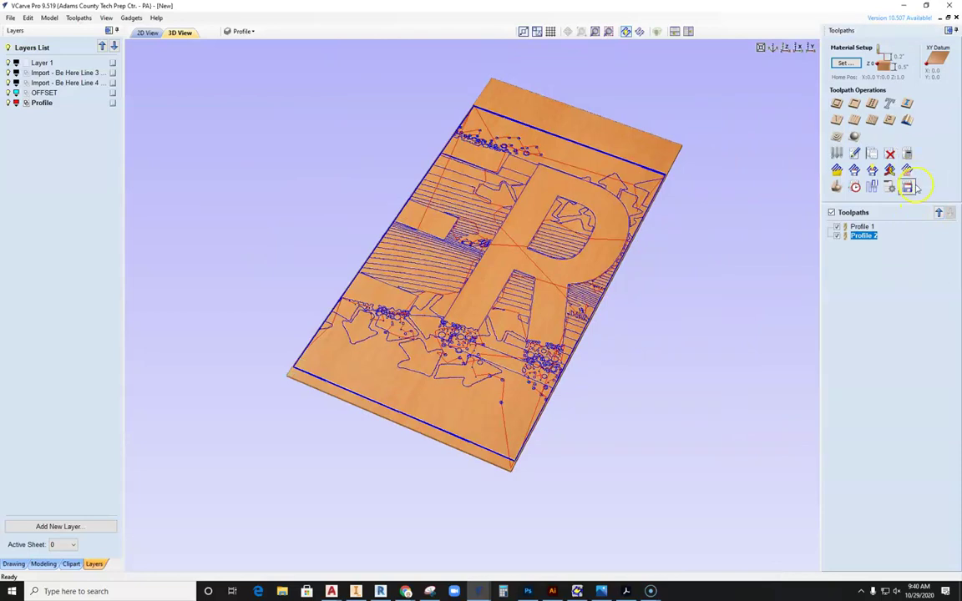
drag(624, 410, 497, 424)
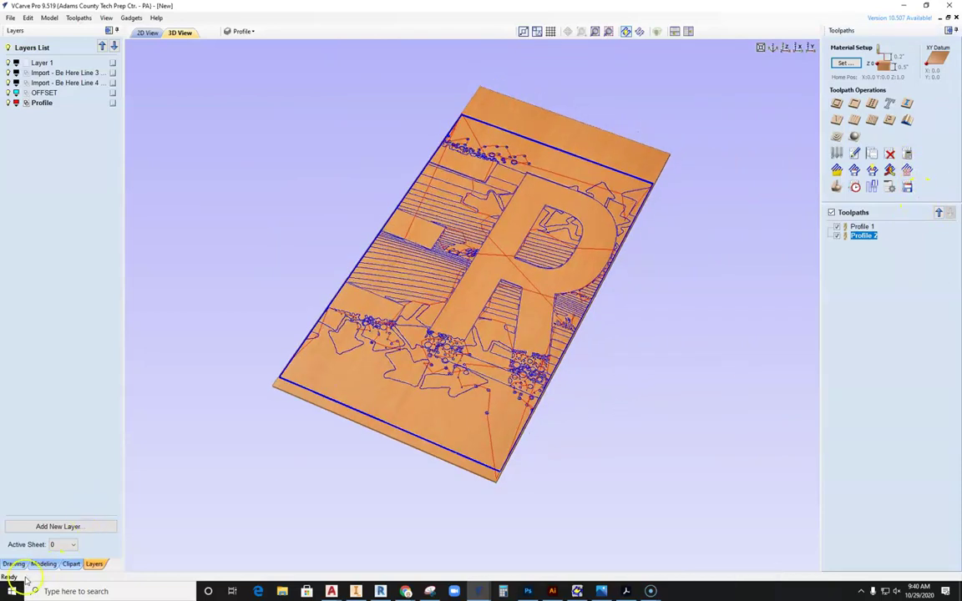